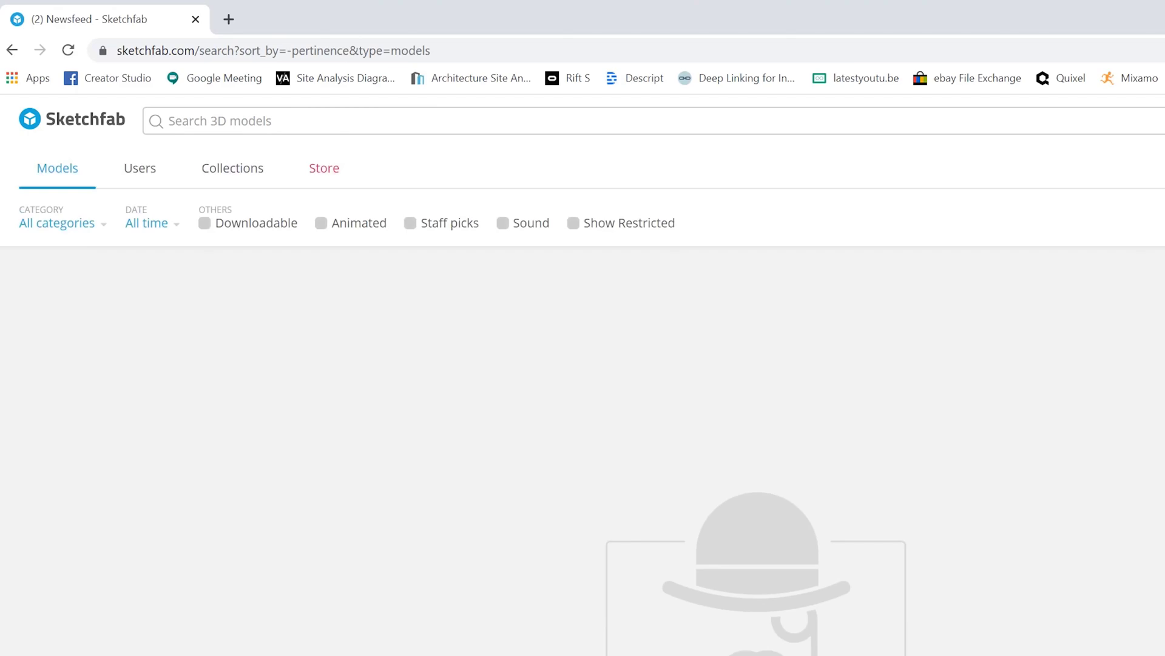
Step: Search Sketchfab for downloadable "shoe" models, open Used New Balance 574 Classic and rotate it for inspection
type("shoe")
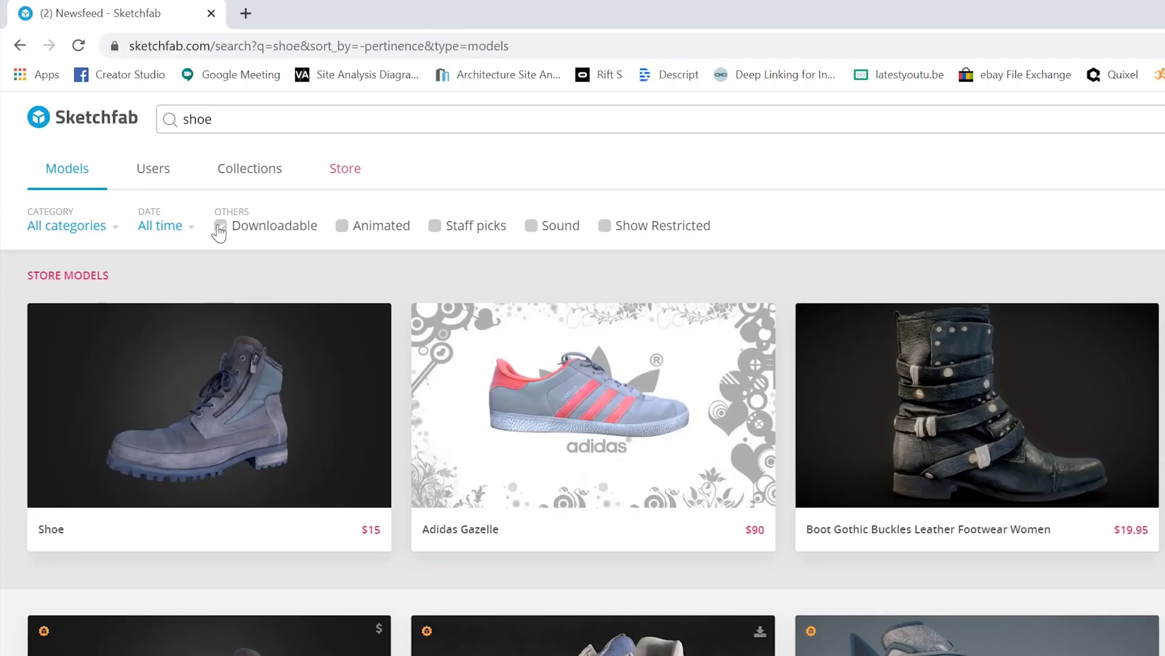
left_click(331, 121)
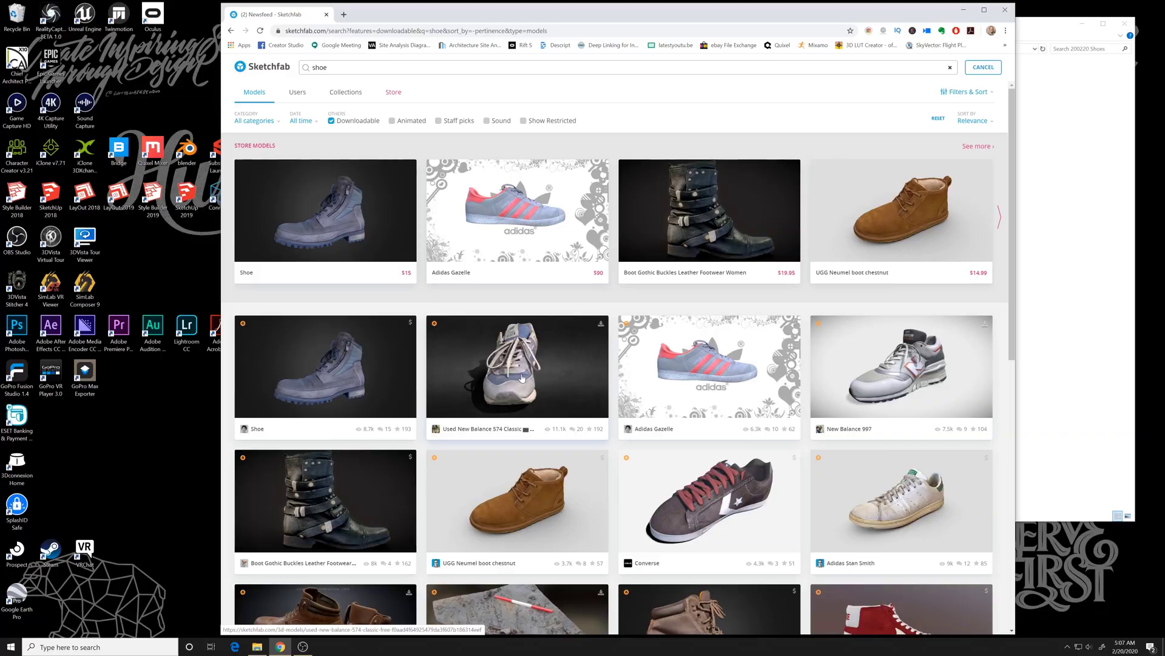
left_click(417, 448)
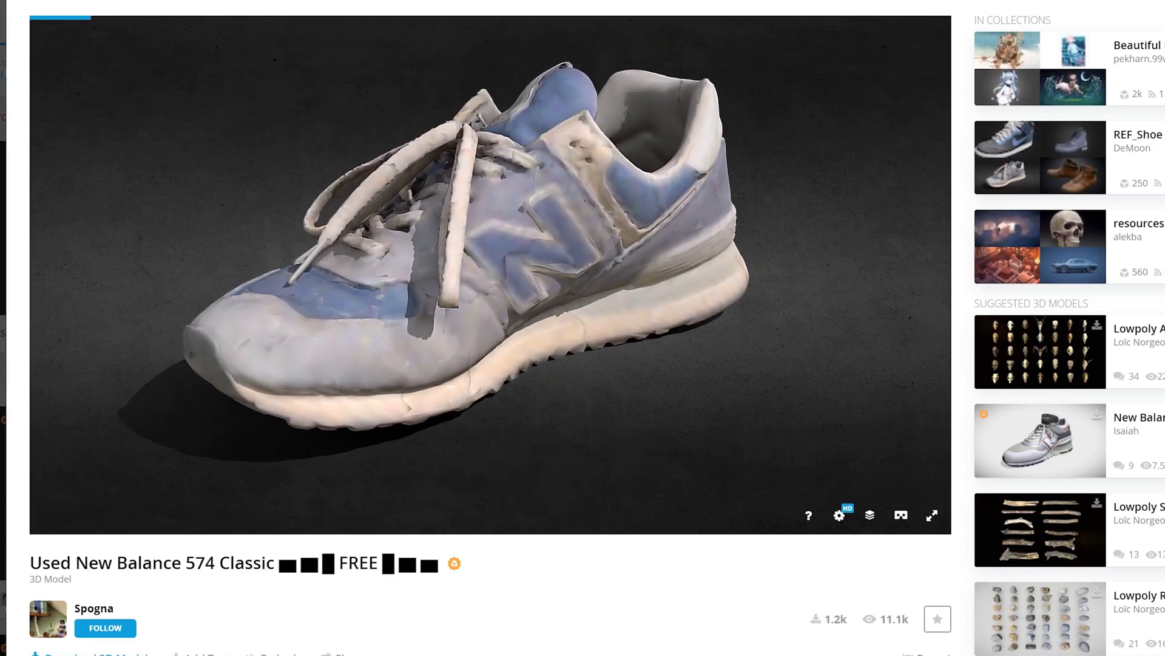
left_click_drag(266, 265, 619, 247)
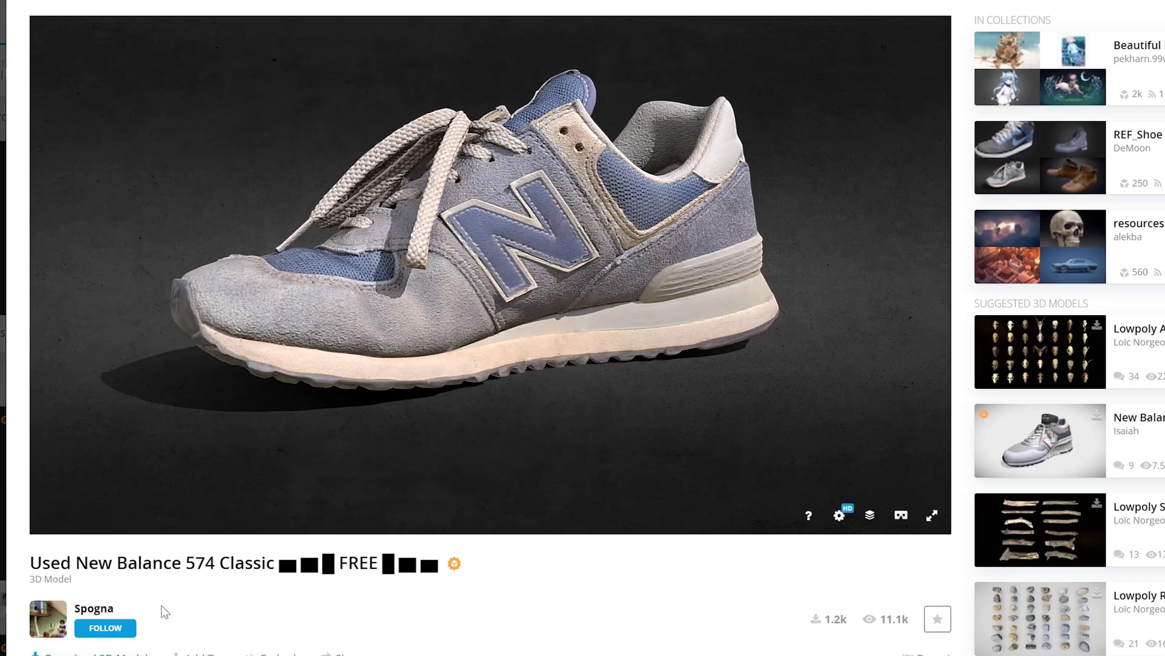
Step: Browse the other uploads on the shoe creator's profile
left_click(85, 608)
scroll(515, 251, "down", 15)
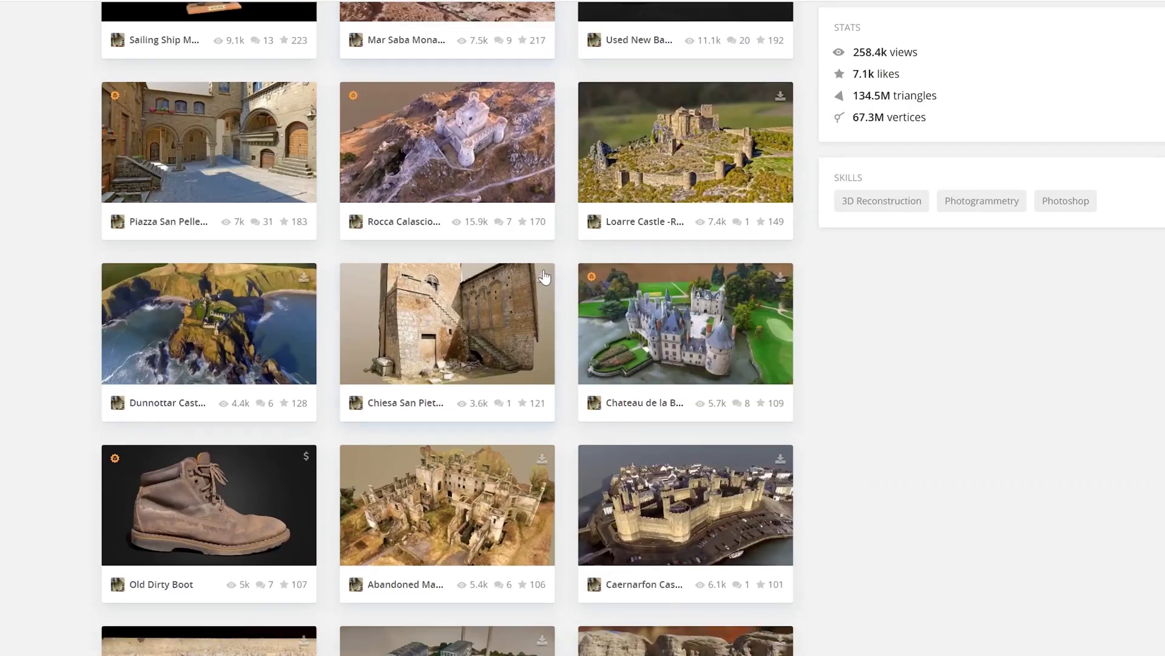
scroll(597, 402, "up", 14)
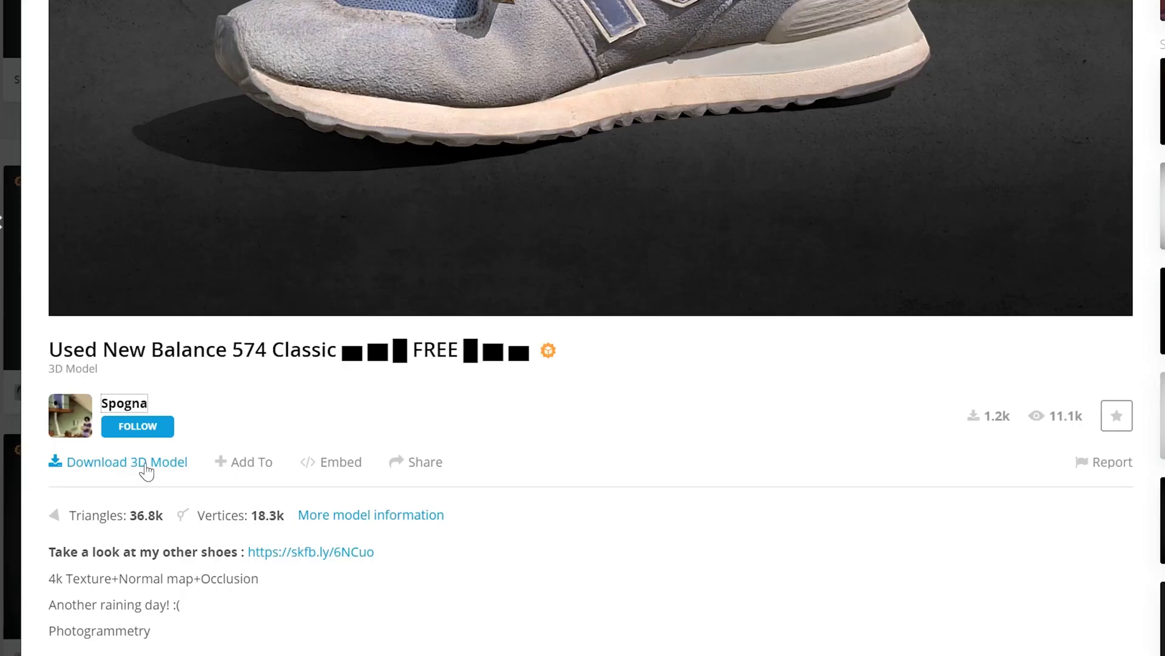
Step: Download the New Balance shoe in its original OBJ format and place the zip in the 200220 Shoes folder
left_click(149, 468)
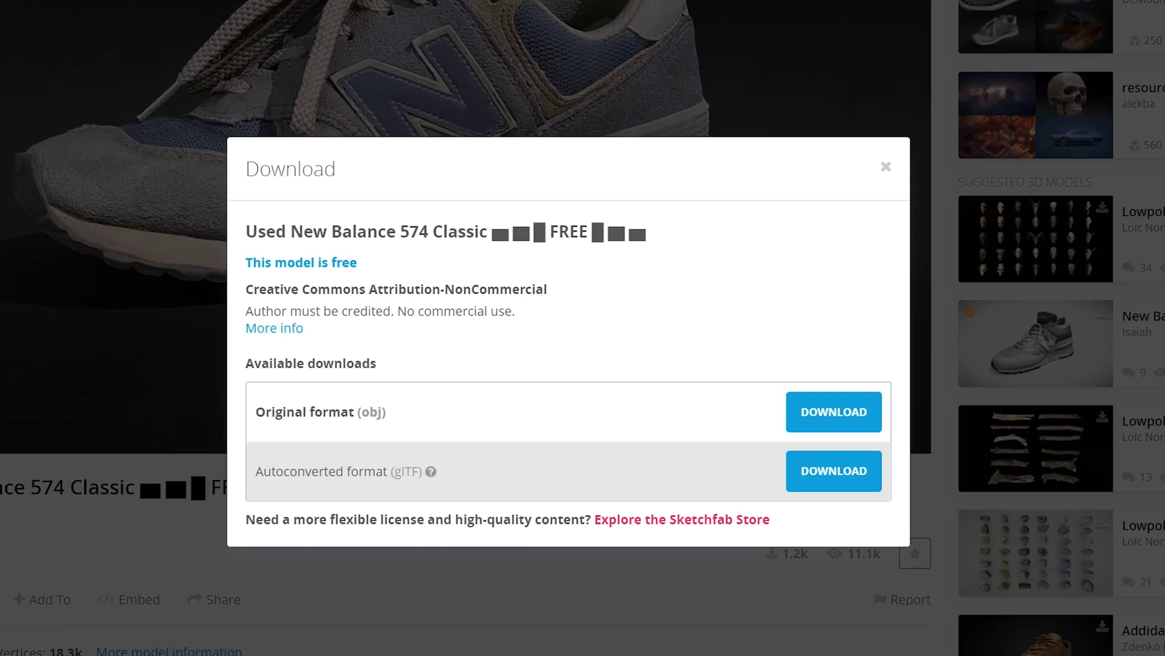
left_click(819, 413)
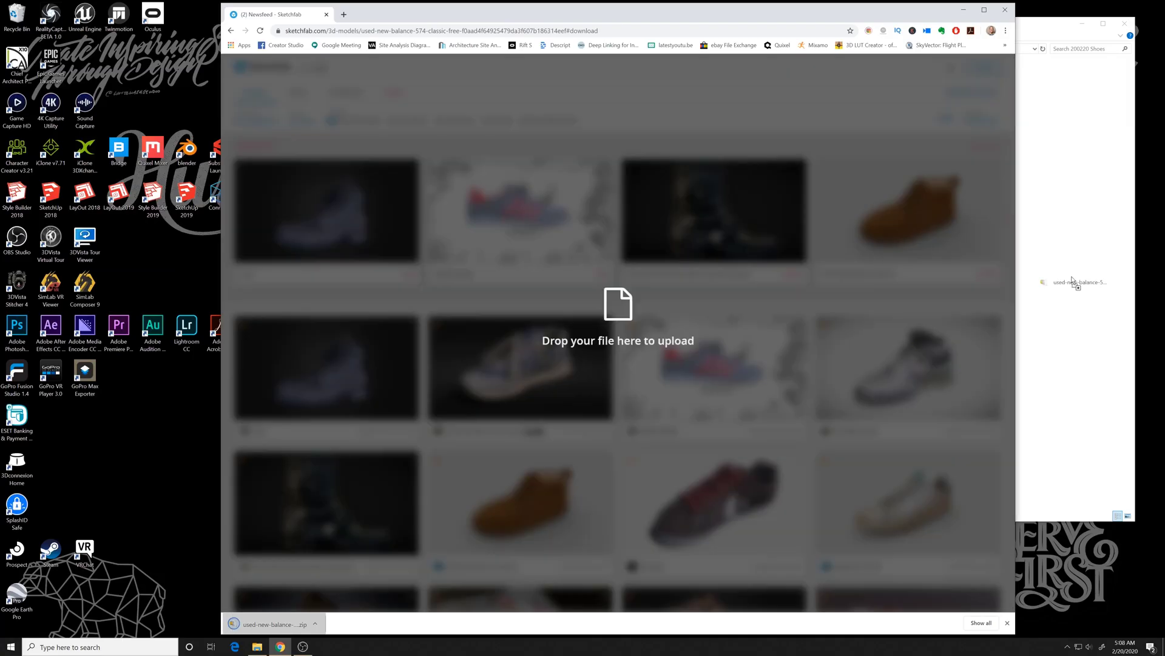
left_click_drag(1072, 280, 1078, 241)
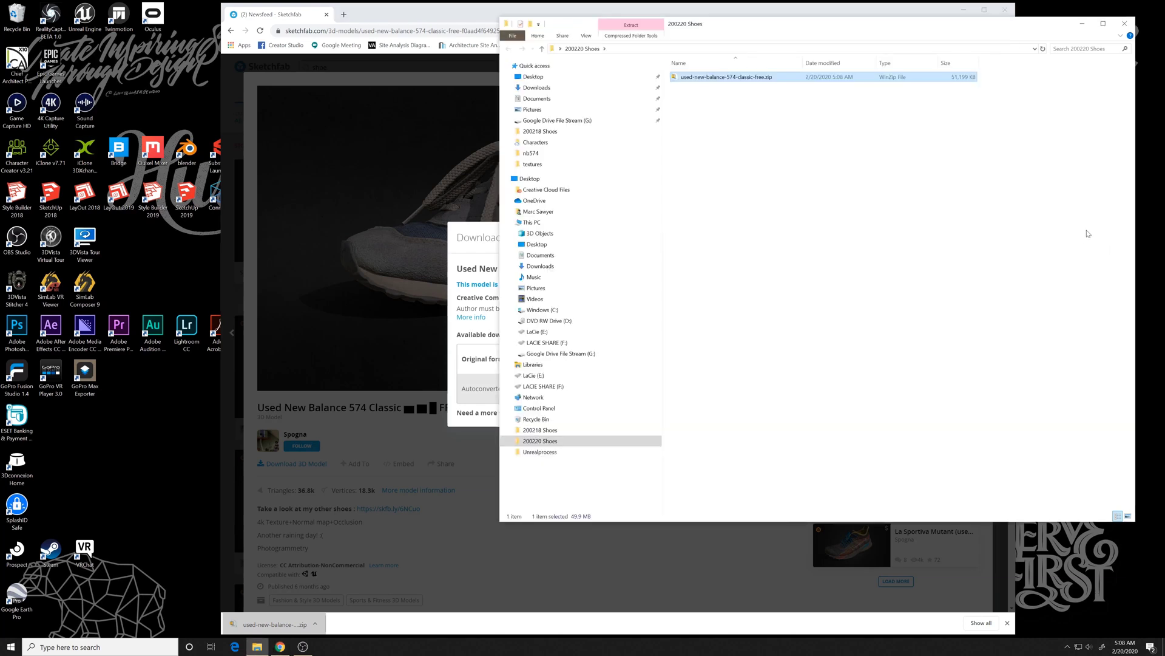
Step: Extract used-new-balance-574-classic-free.zip directly into the 200220 Shoes folder with WinZip
left_click(813, 132)
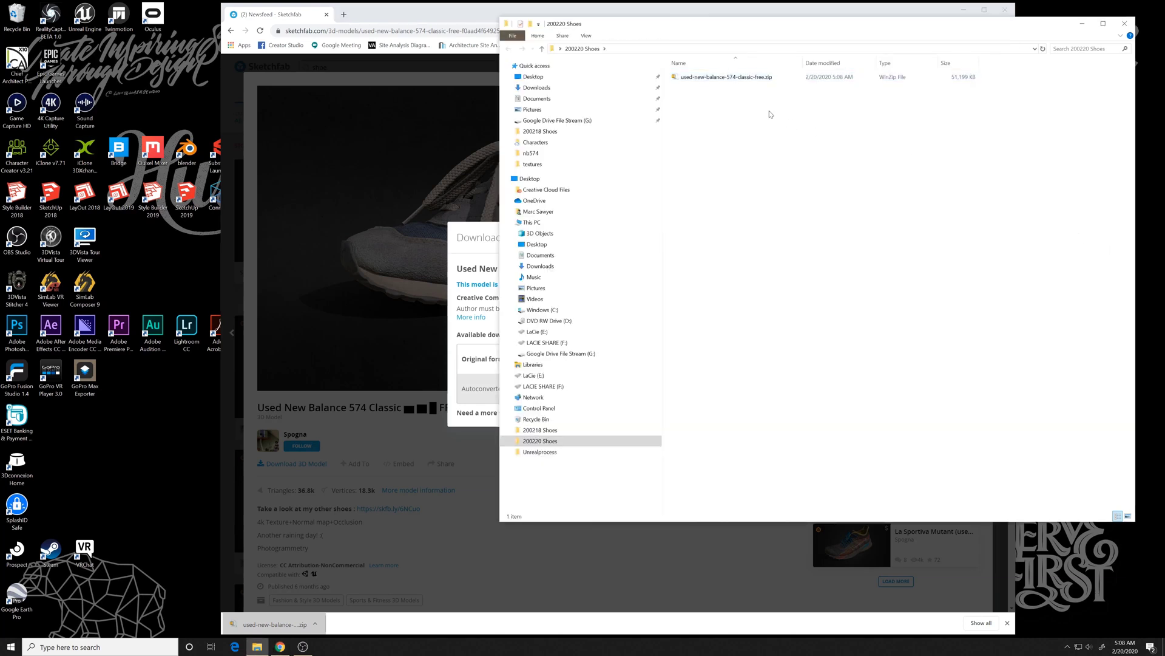
left_click(736, 77)
right_click(736, 78)
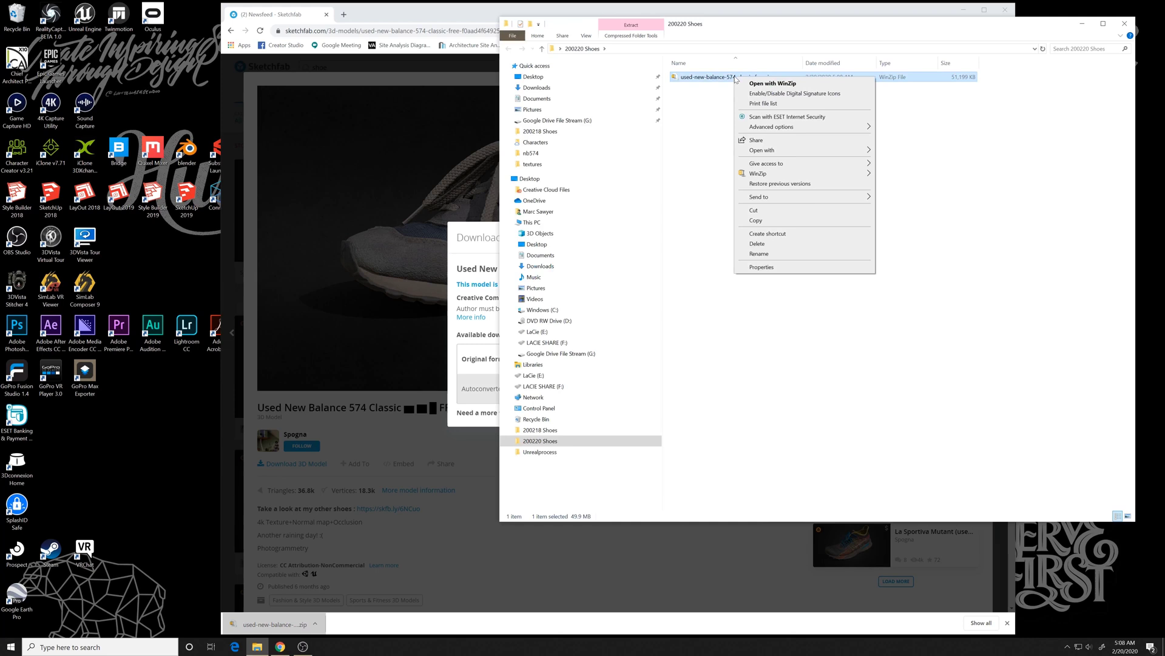
mouse_move(789, 173)
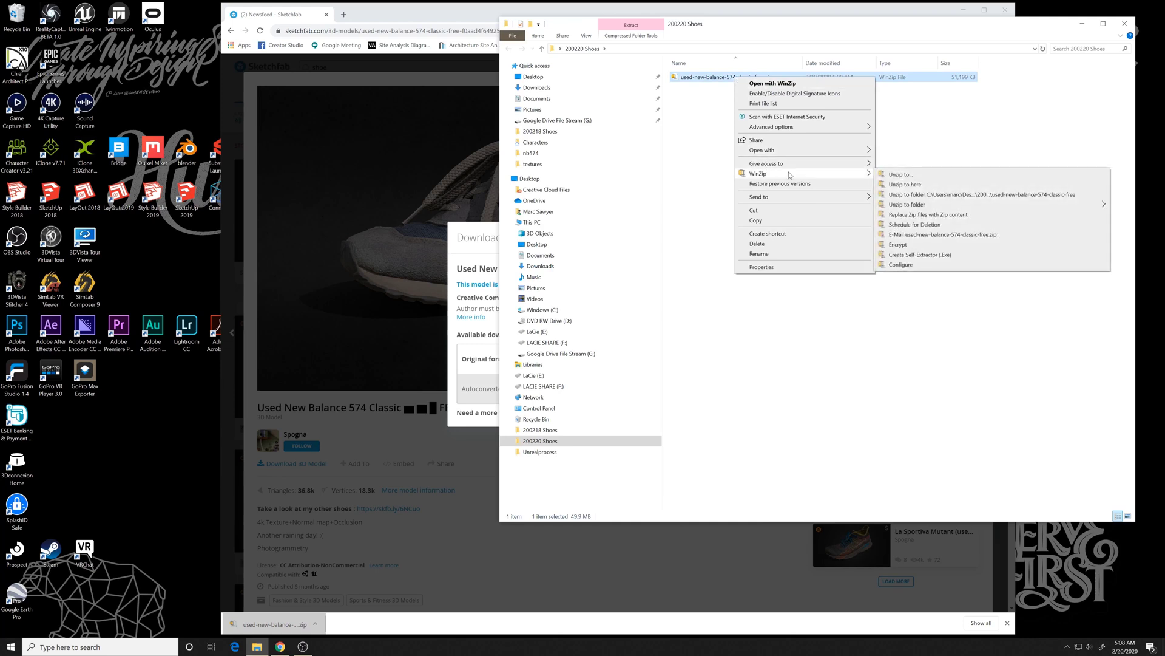
left_click(905, 185)
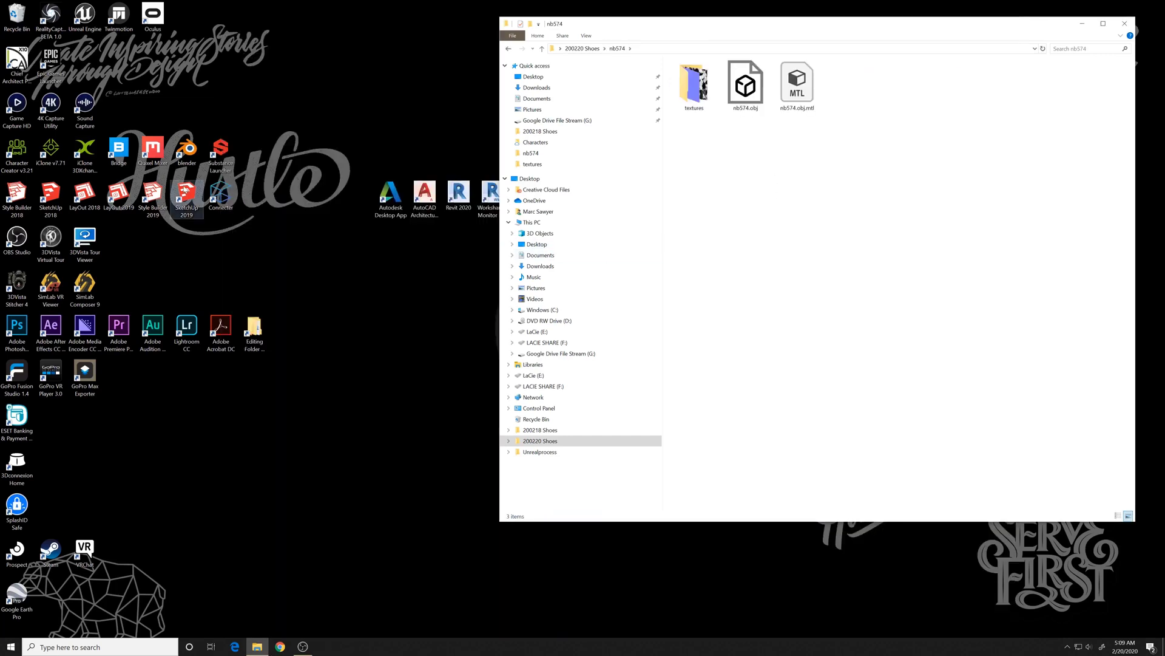
Step: Launch iClone 3DXchange 7 and open nb574.obj, accepting the automatic resize and alignment
double_click(87, 149)
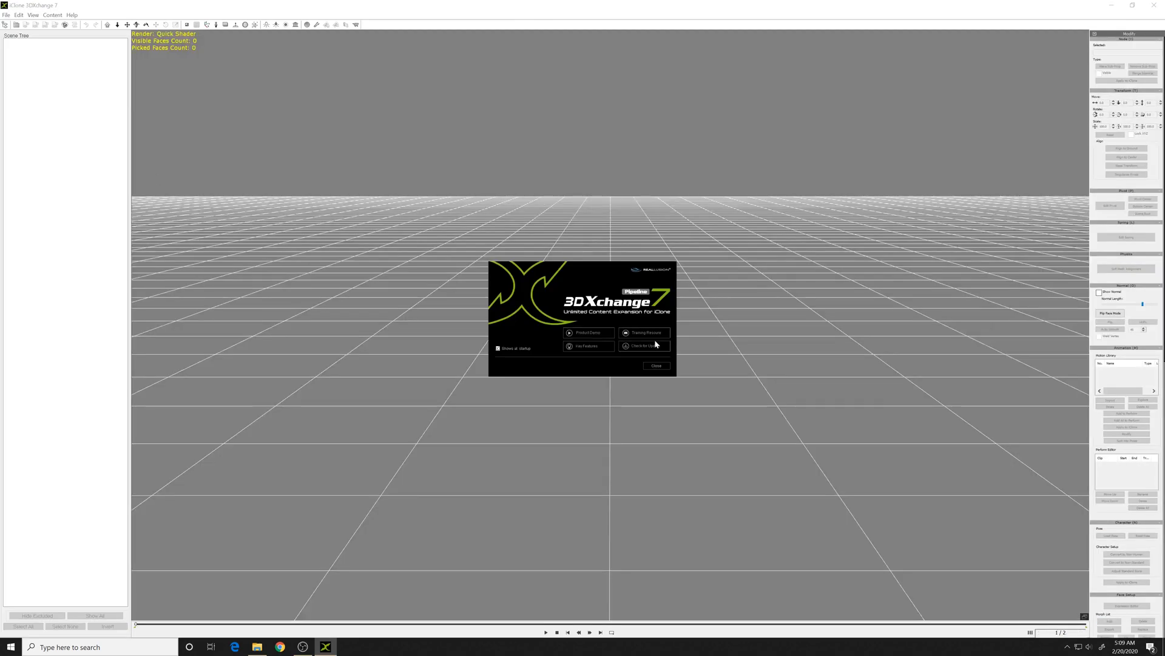
left_click(658, 366)
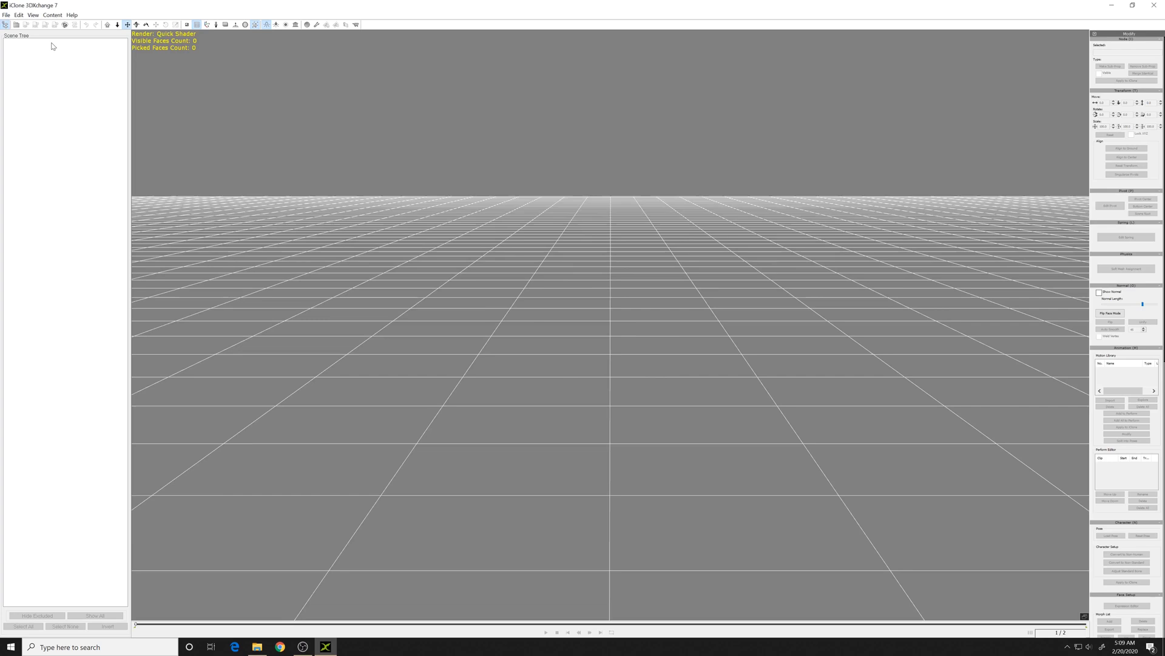
left_click(6, 14)
left_click(28, 35)
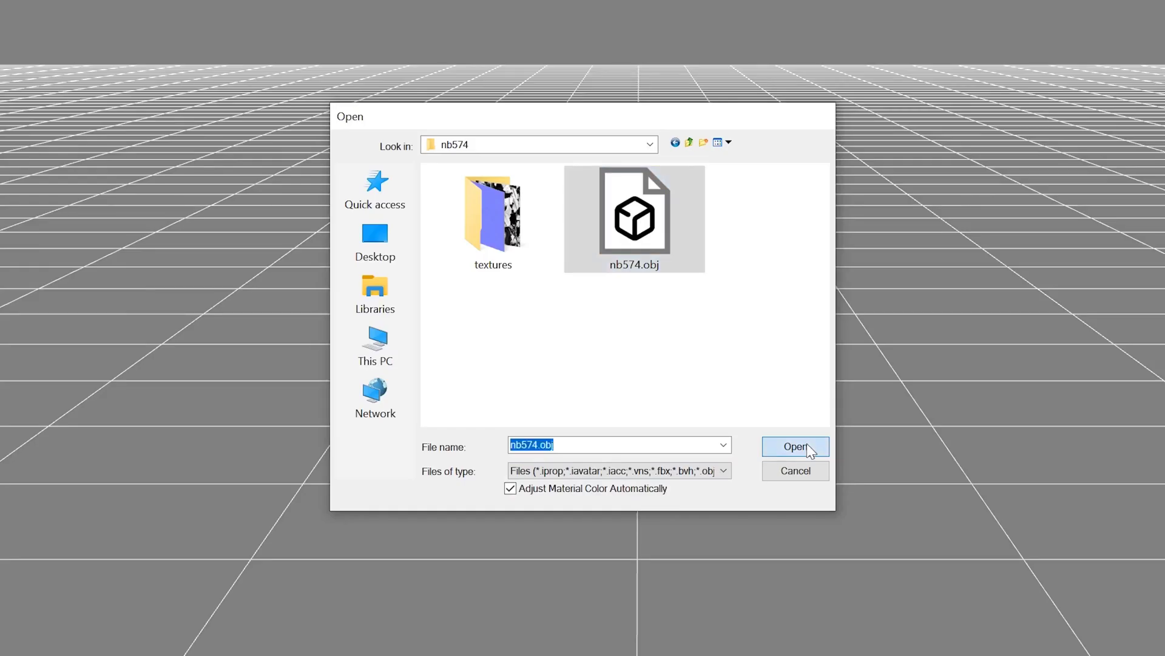
left_click(692, 385)
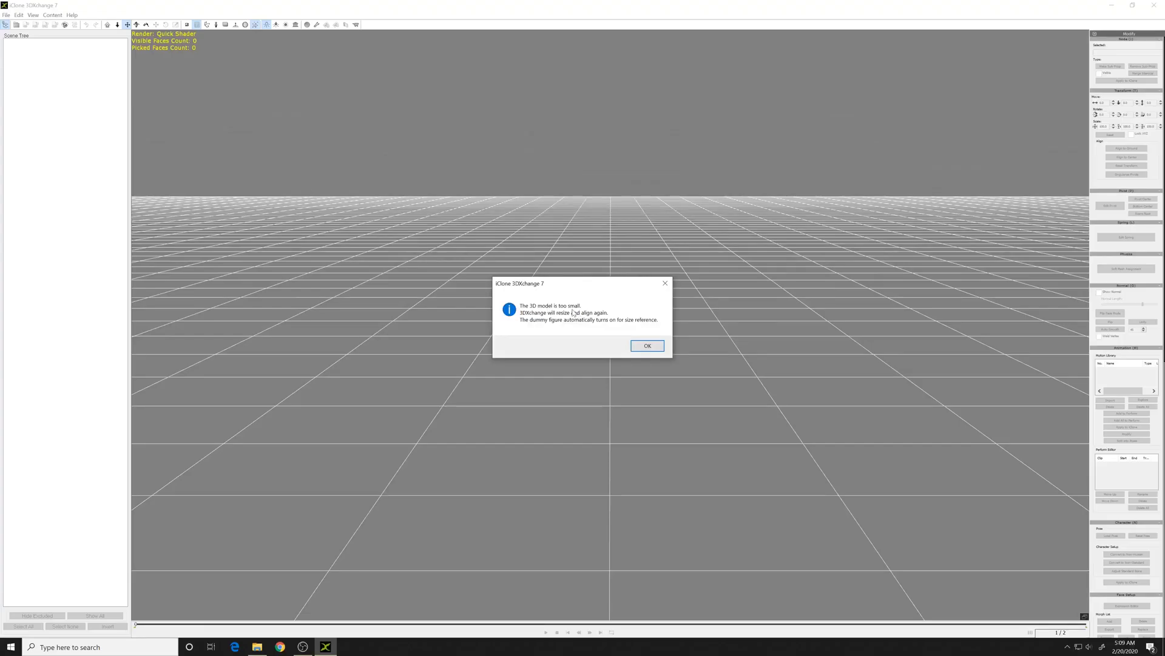
left_click(648, 346)
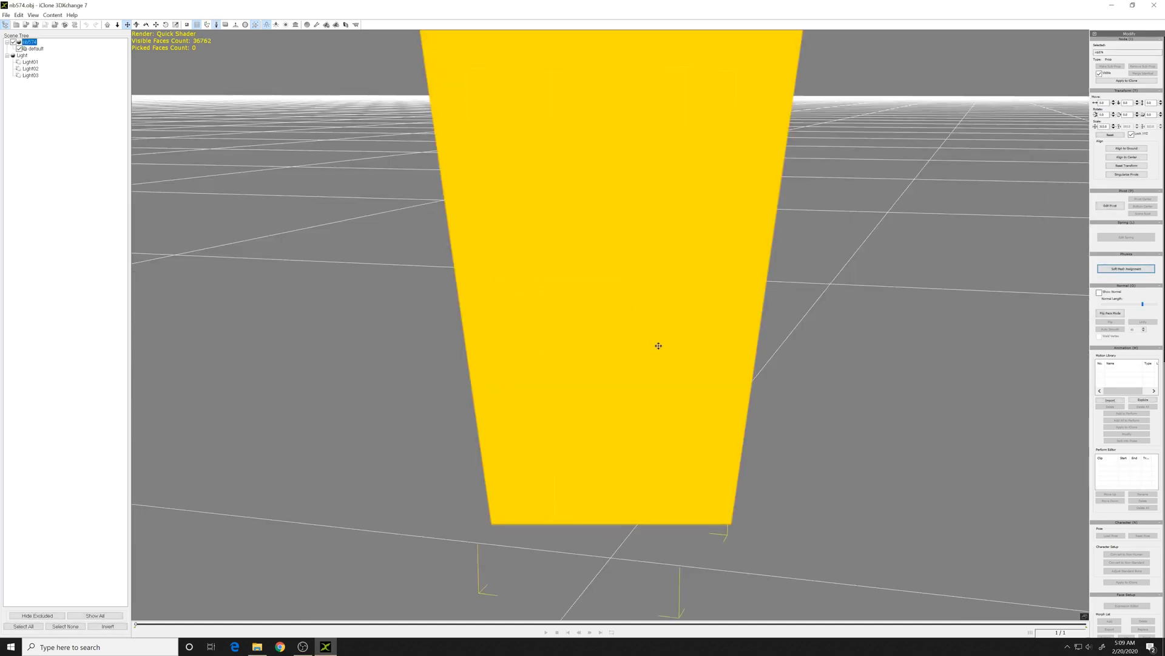
Step: Examine the imported shoe's scale against the reference dummy figure from different distances and angles
scroll(658, 346, "down", 10)
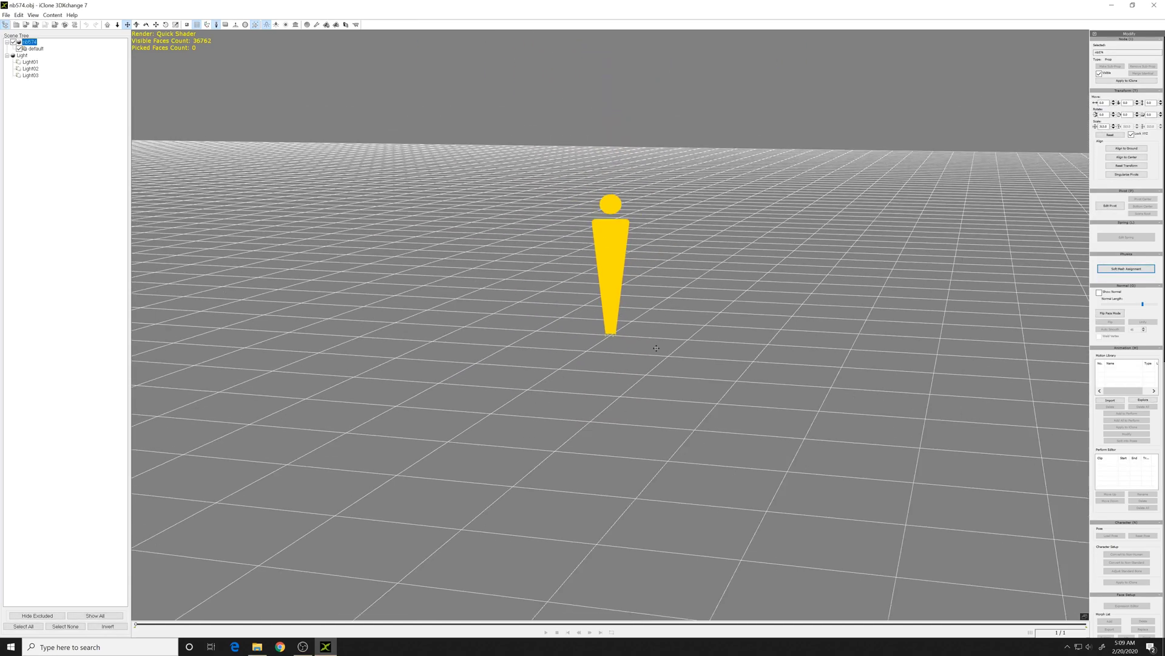
right_click_drag(664, 349, 1058, 420)
scroll(1058, 420, "up", 8)
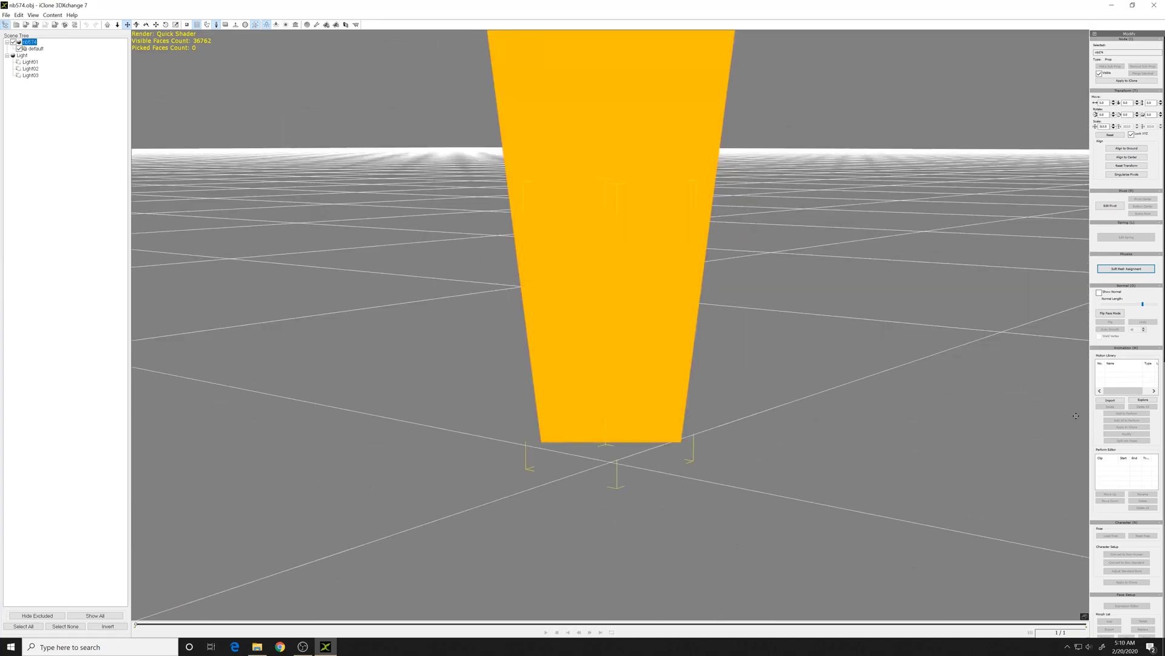
left_click(1114, 315)
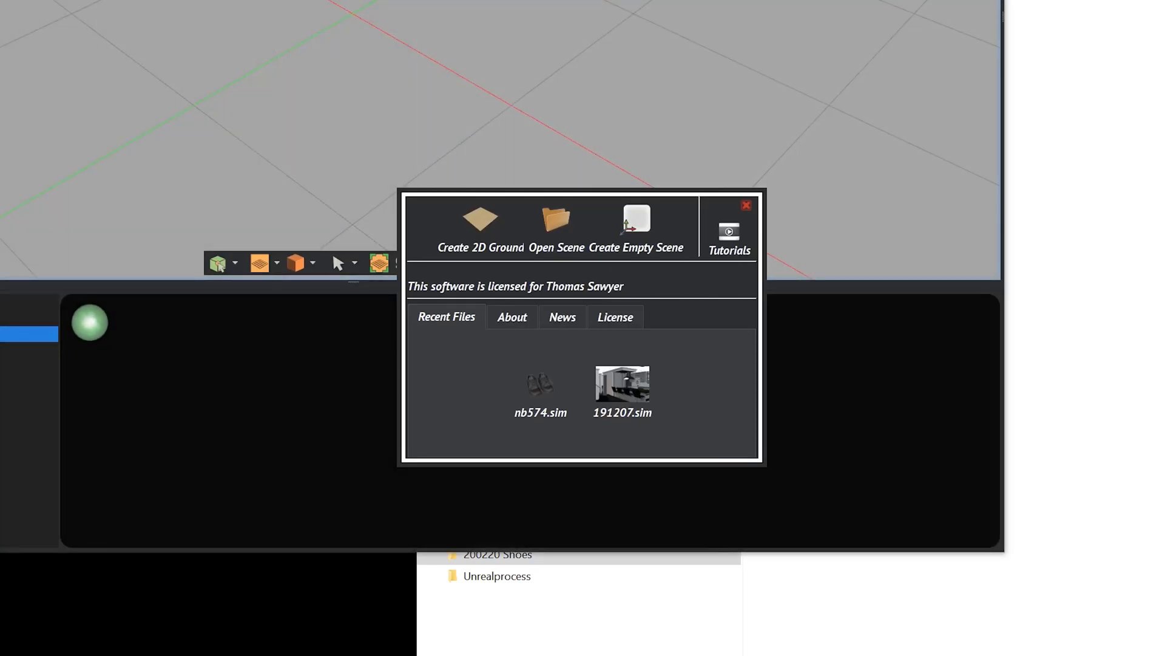
Step: Create an empty scene in SimLab Composer and bring in the nb574 shoe model
left_click(640, 231)
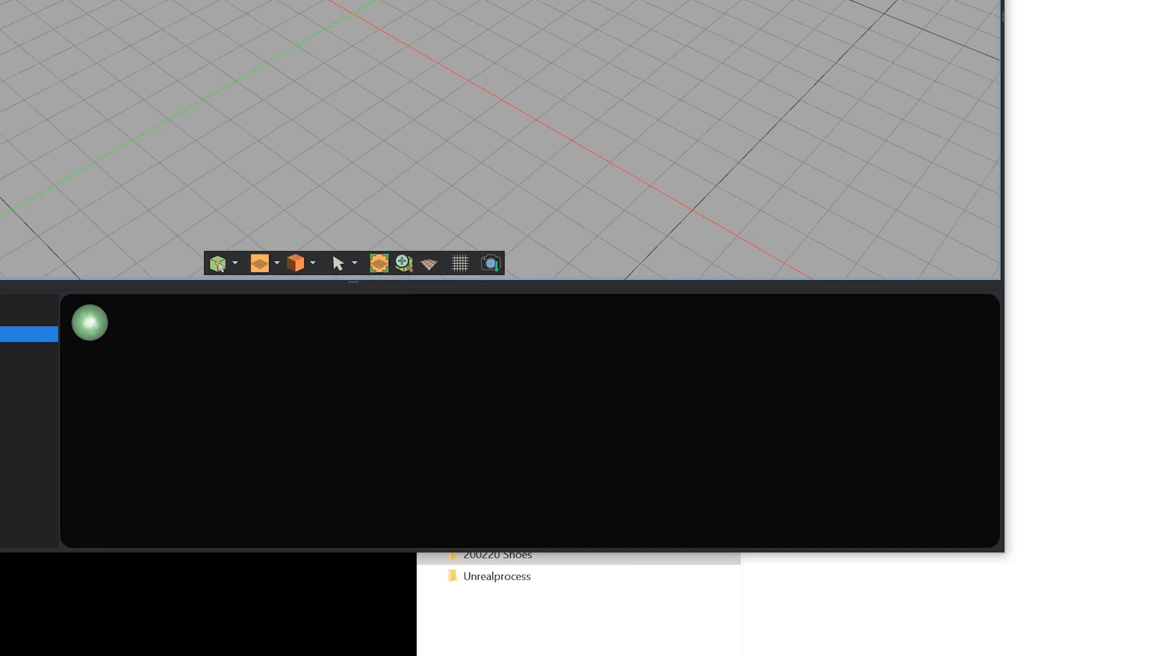
left_click(1100, 138)
left_click_drag(807, 1, 254, 1)
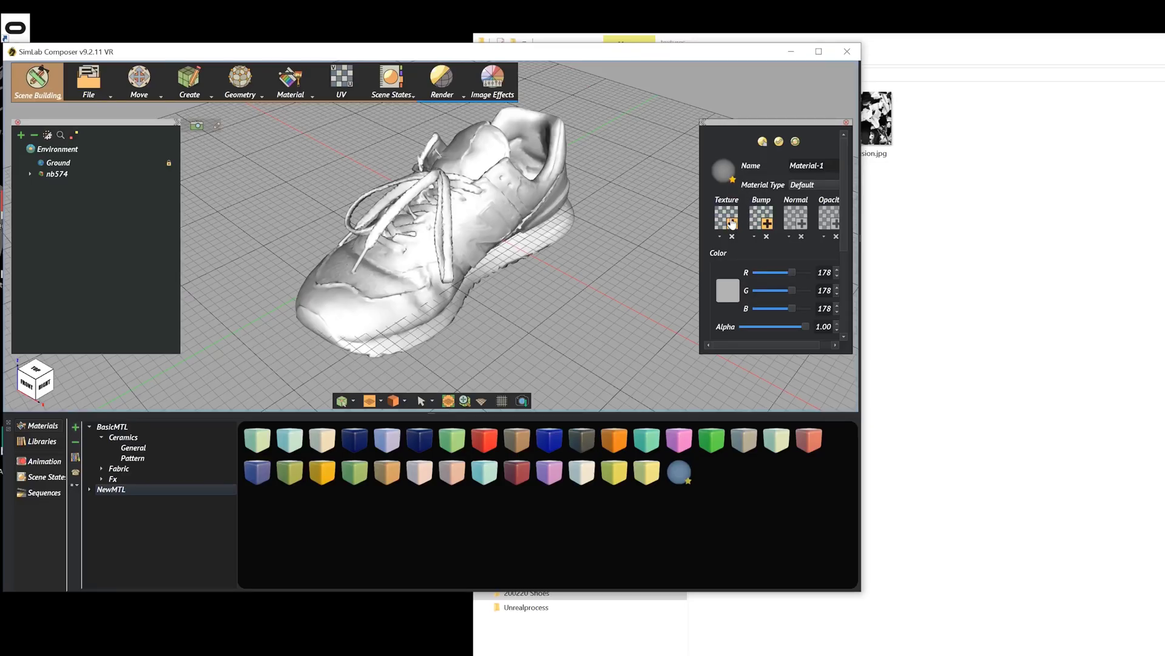
Step: Load nb574.jpg from the 200220 Shoes nb574 textures folder as the material's texture and apply it to the shoe
left_click(731, 224)
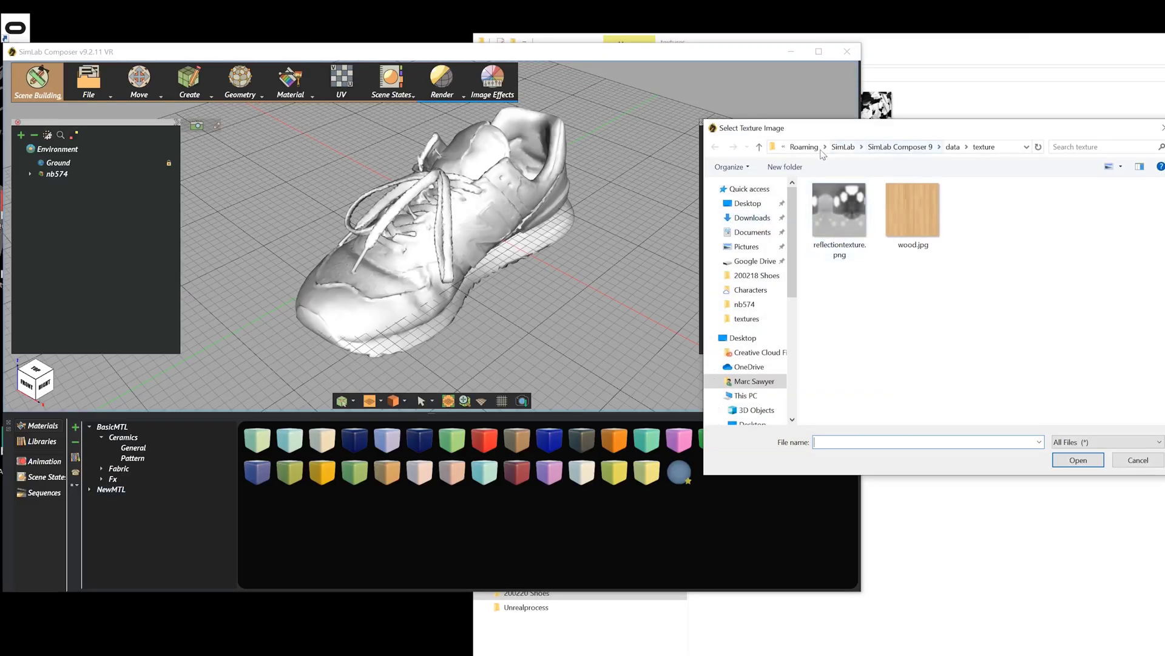
left_click(748, 204)
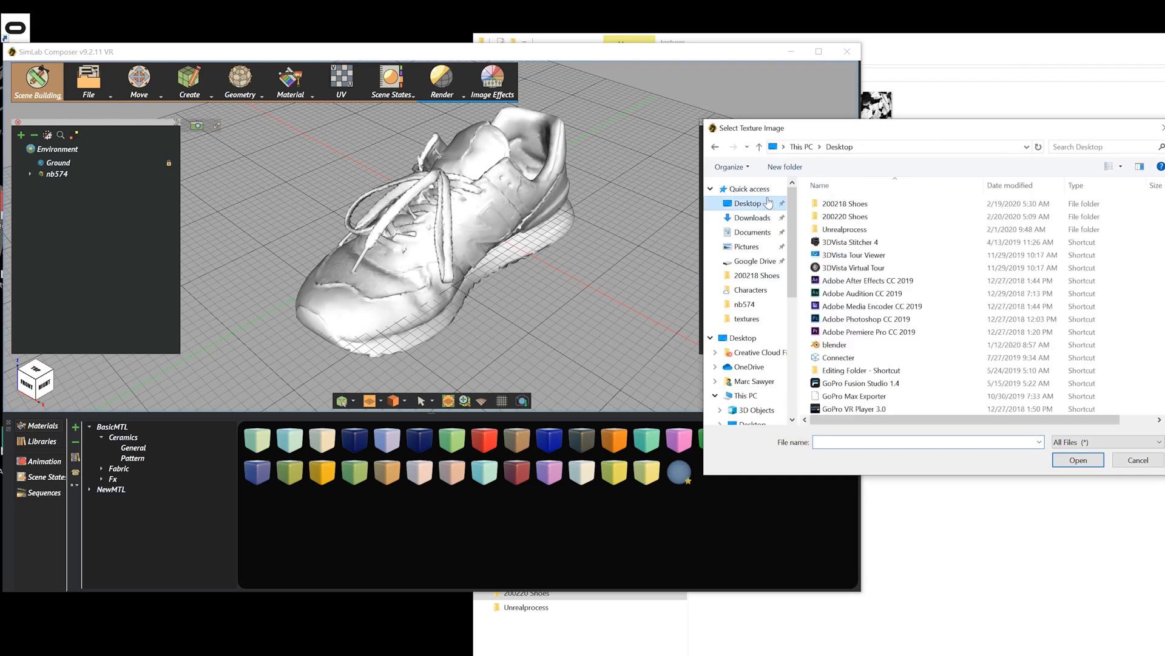
double_click(841, 216)
double_click(835, 204)
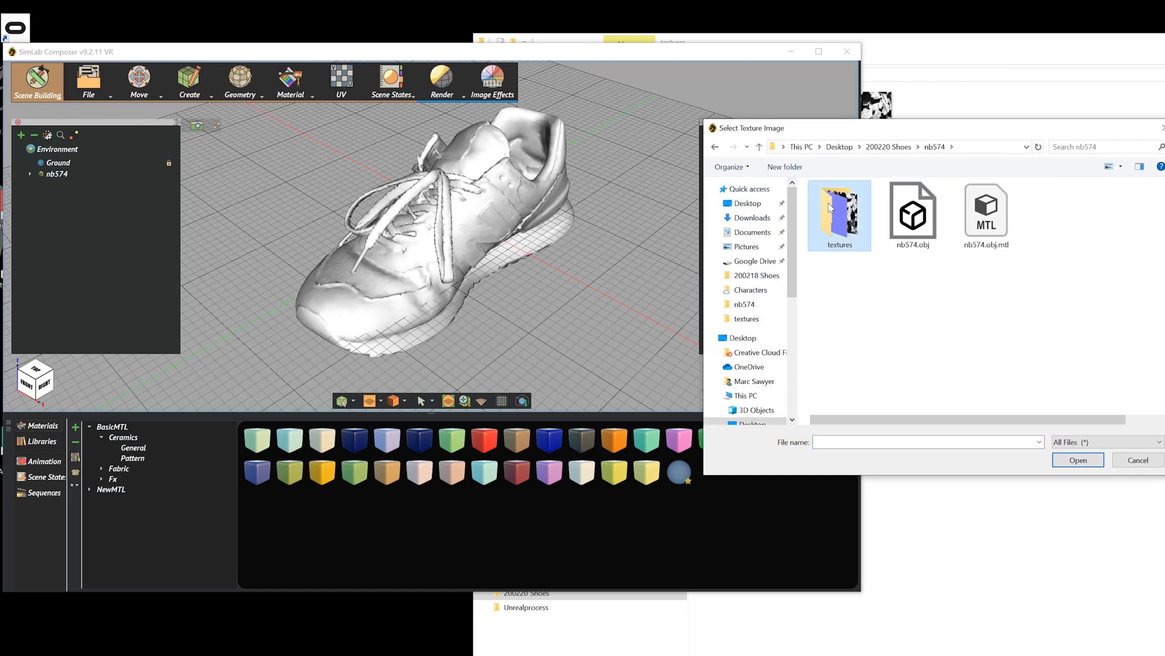
double_click(830, 206)
left_click(828, 202)
left_click(1078, 459)
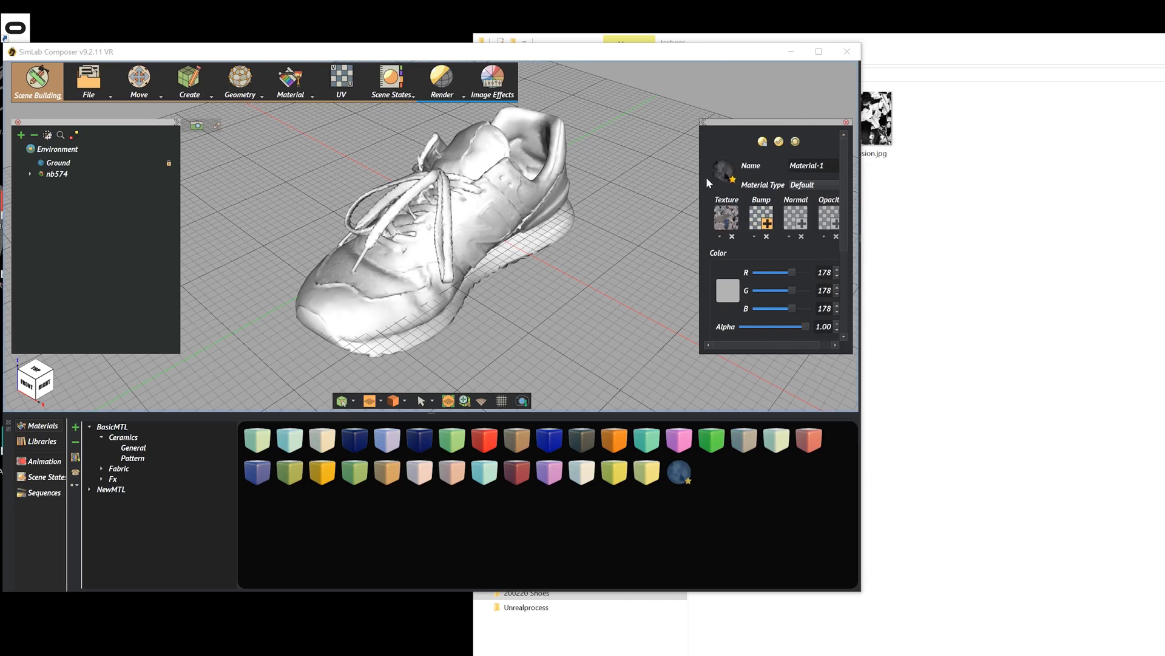
left_click_drag(485, 178, 485, 178)
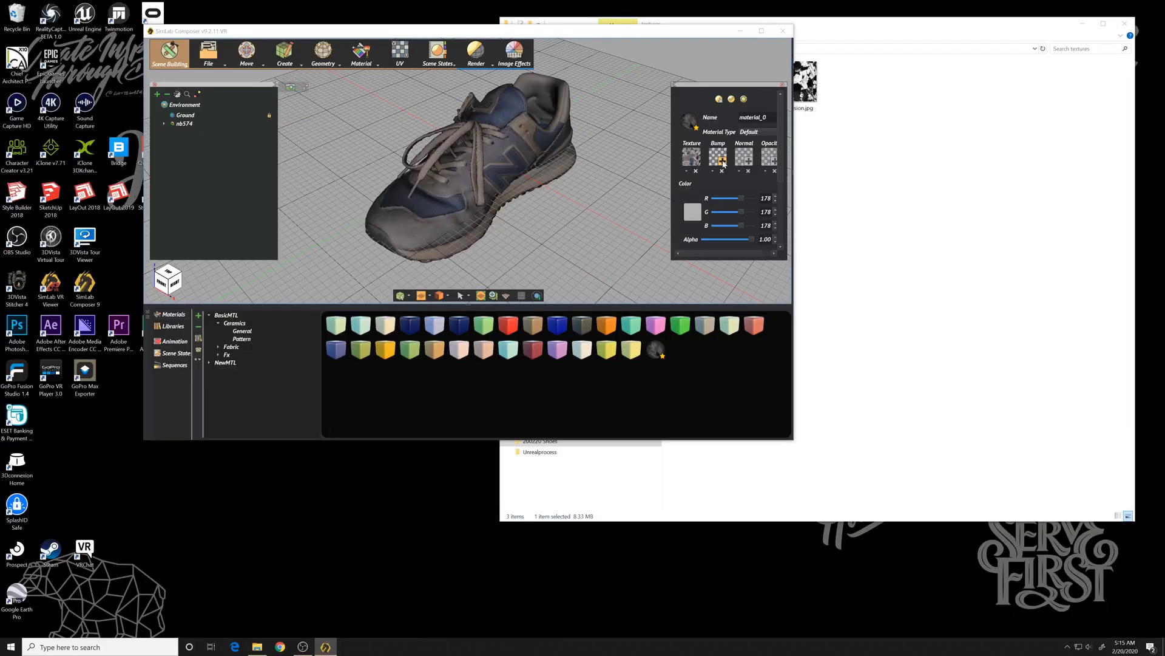
Step: Load normals.jpg from the textures folder as the bump map of the shoe's material_0
left_click(722, 161)
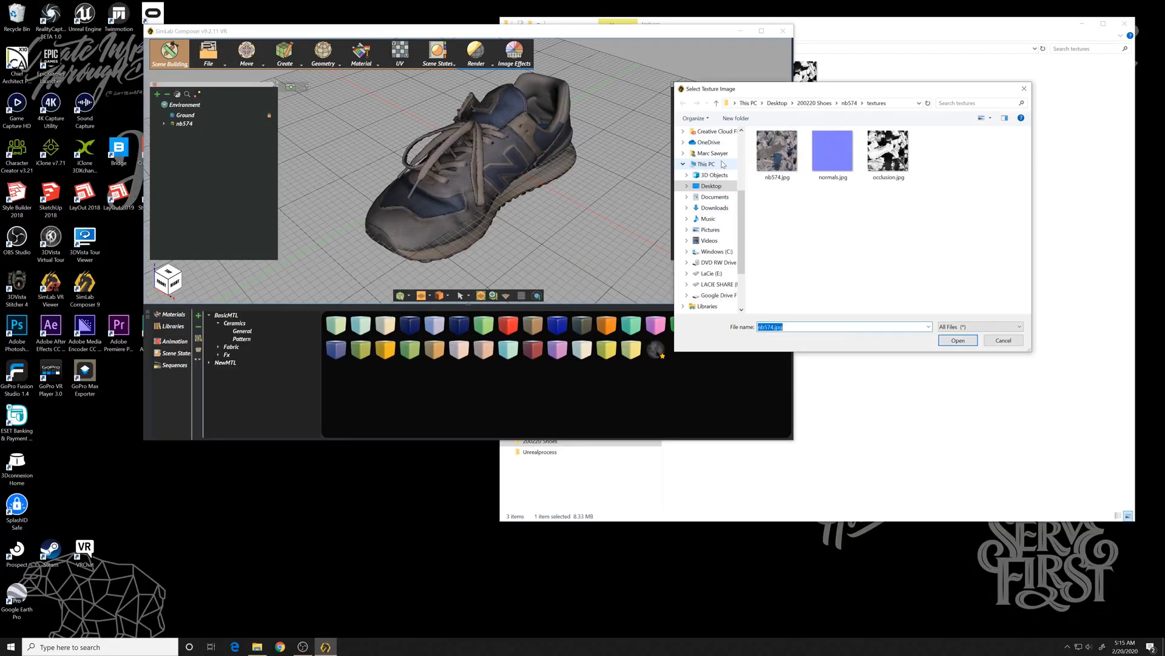
left_click(840, 155)
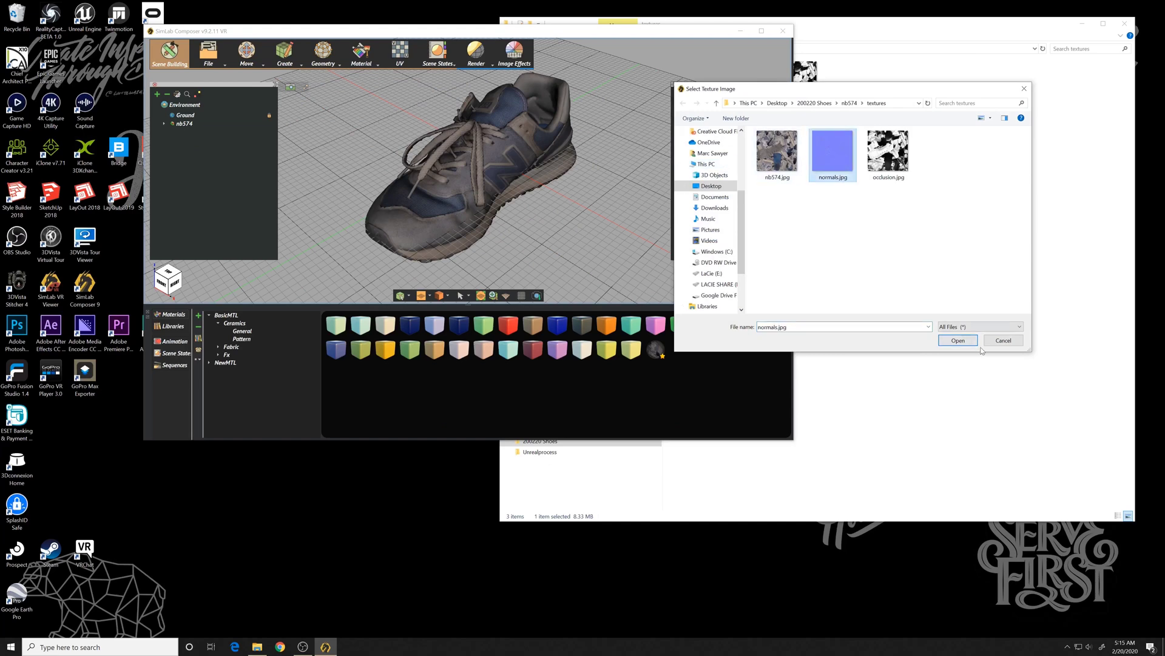
left_click(970, 341)
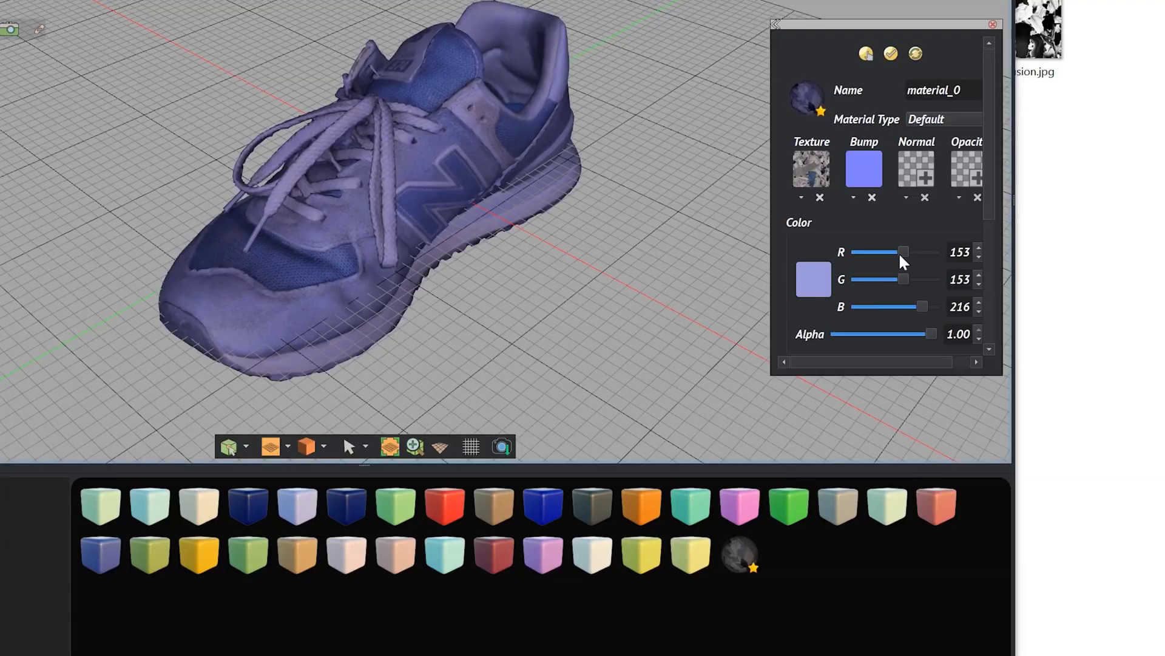
Step: Adjust the colour of material_0 and set it to pure white with R, G and B at 255
left_click_drag(738, 200, 726, 201)
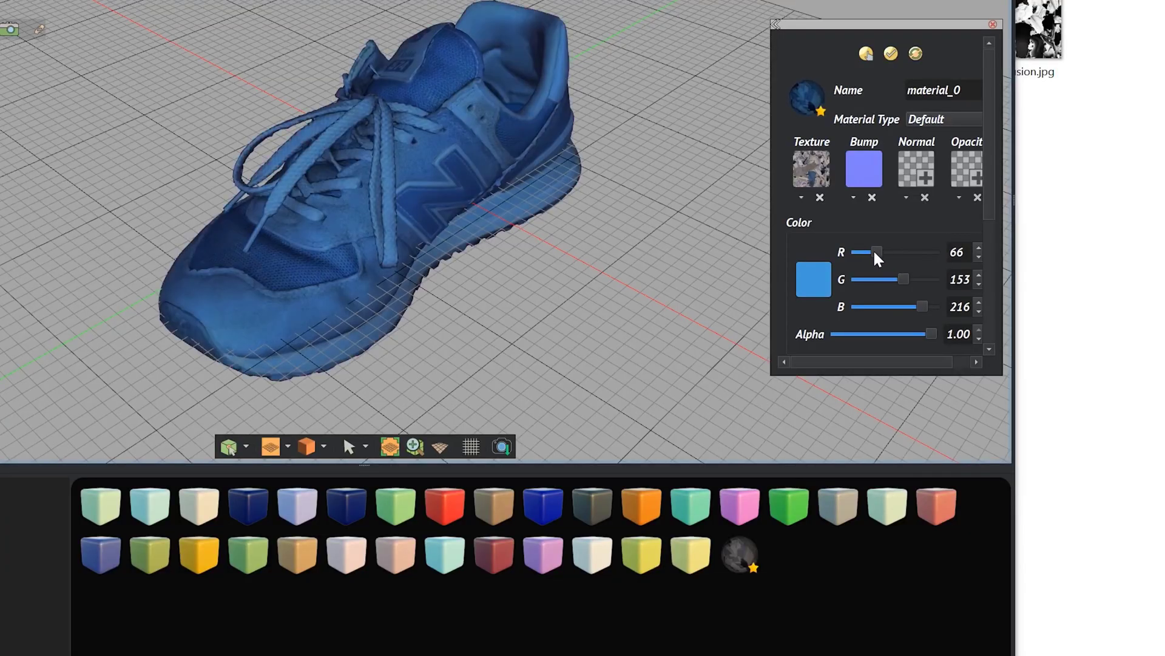
left_click_drag(903, 280, 878, 283)
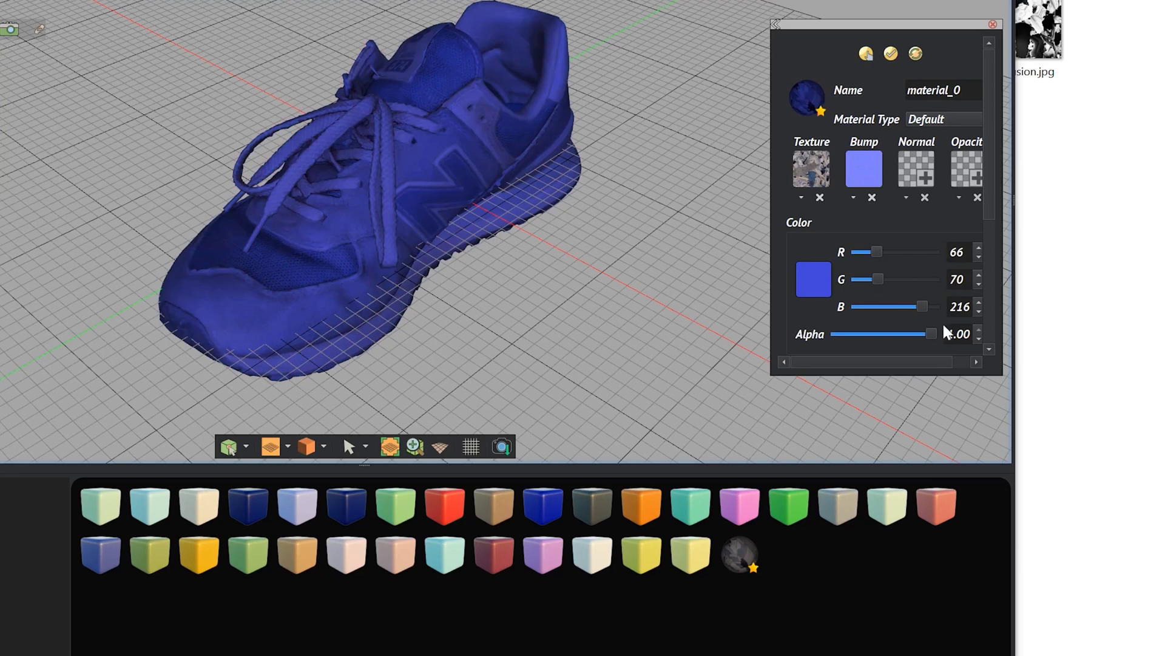
left_click_drag(923, 311, 957, 315)
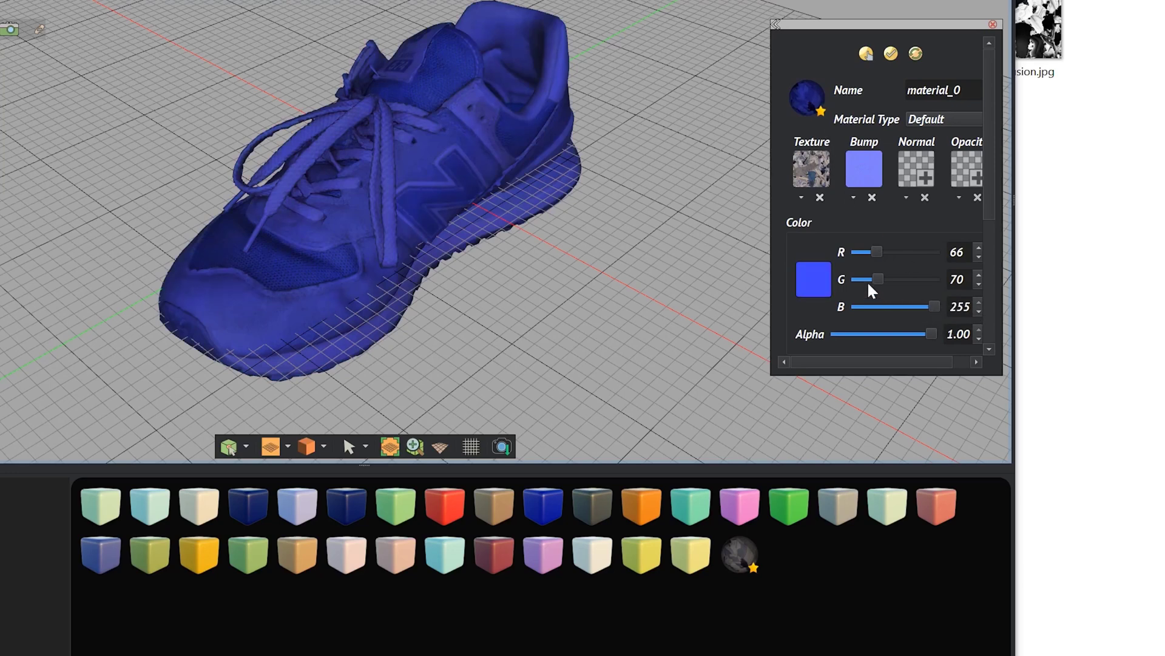
left_click_drag(878, 280, 938, 279)
left_click_drag(877, 251, 947, 252)
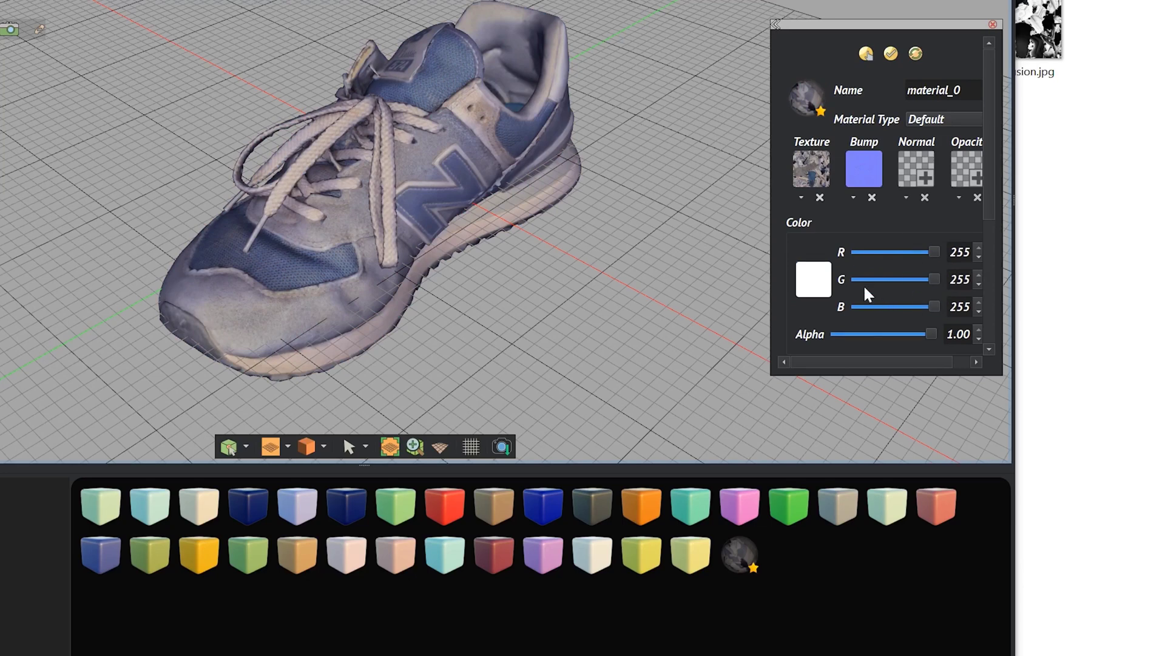
Step: Start exporting the shoe geometry to the Desktop folder 200220 Shoes with the Obj Combined Based on Material format
left_click(137, 55)
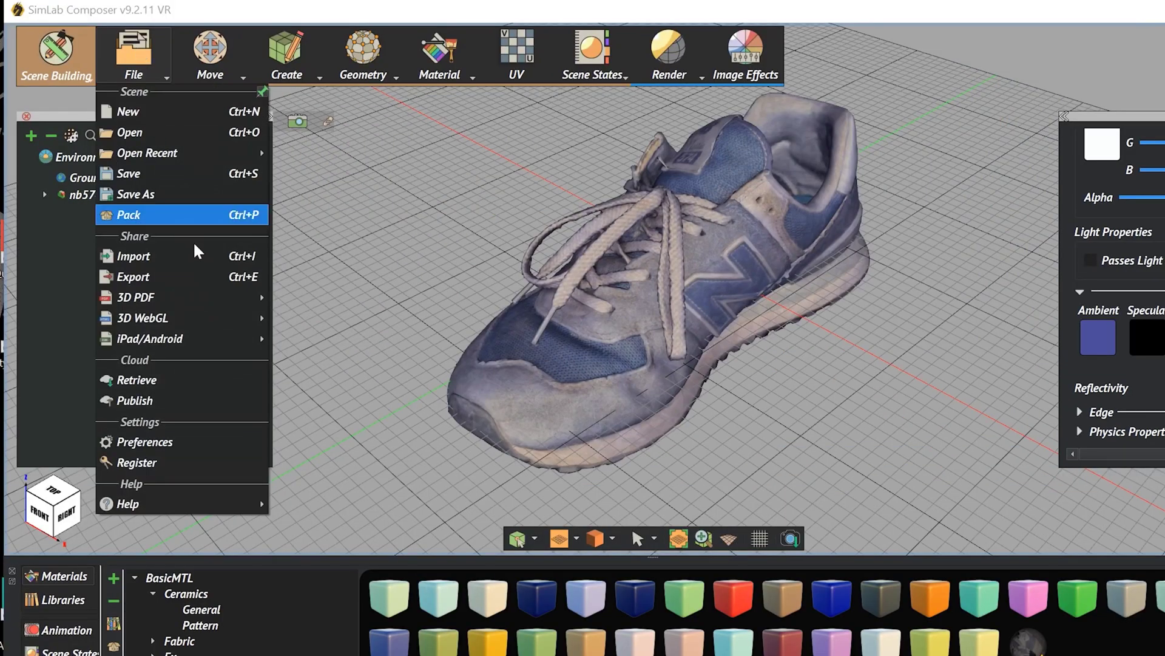
left_click(159, 278)
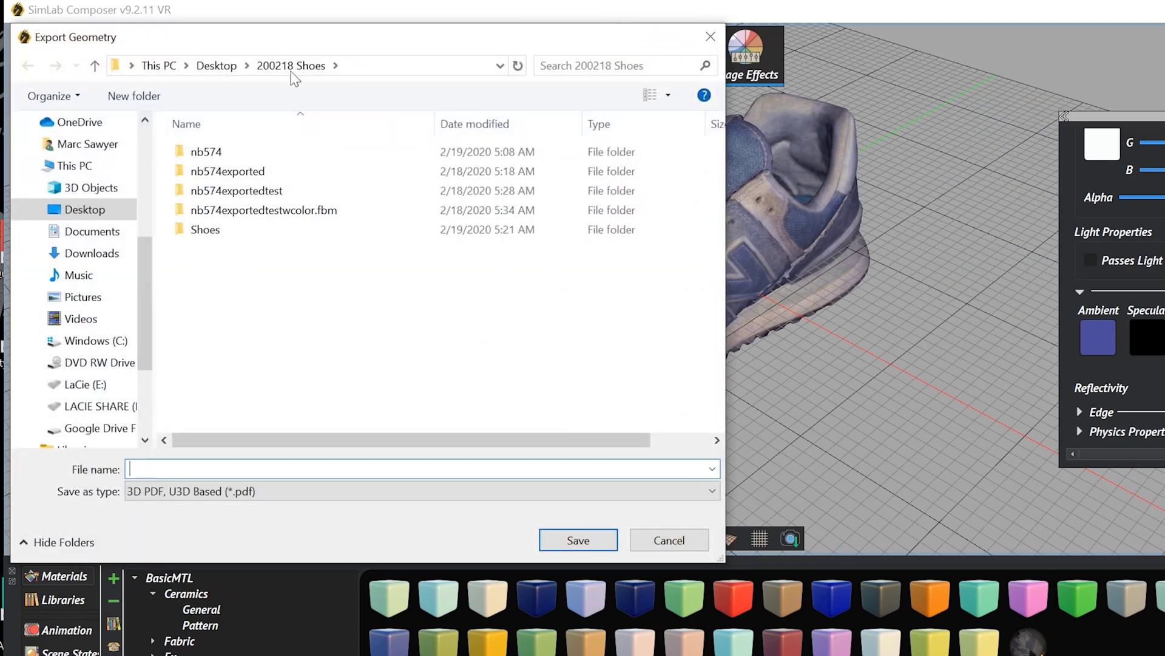
left_click(217, 66)
double_click(213, 171)
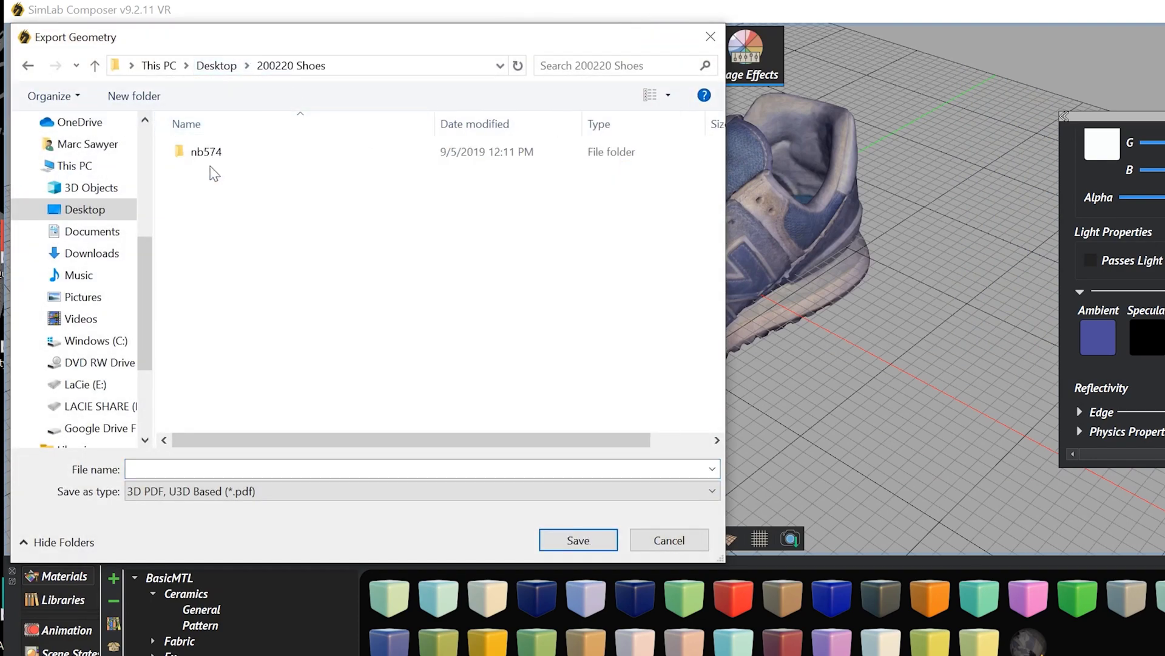
left_click(219, 468)
left_click(243, 490)
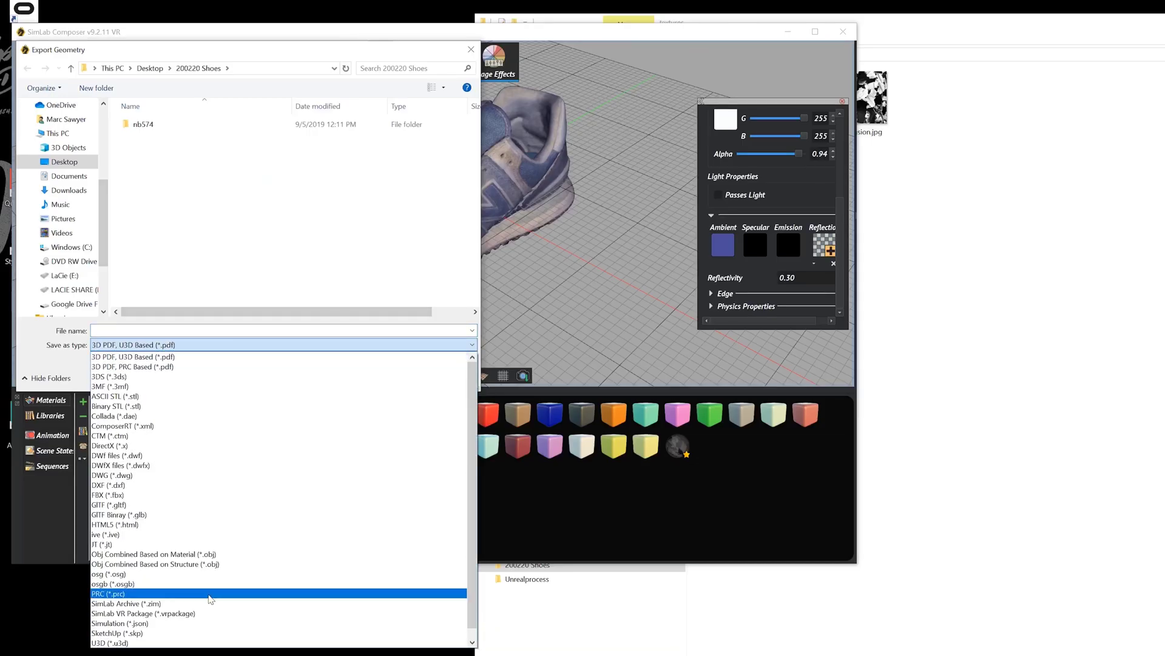
left_click(206, 554)
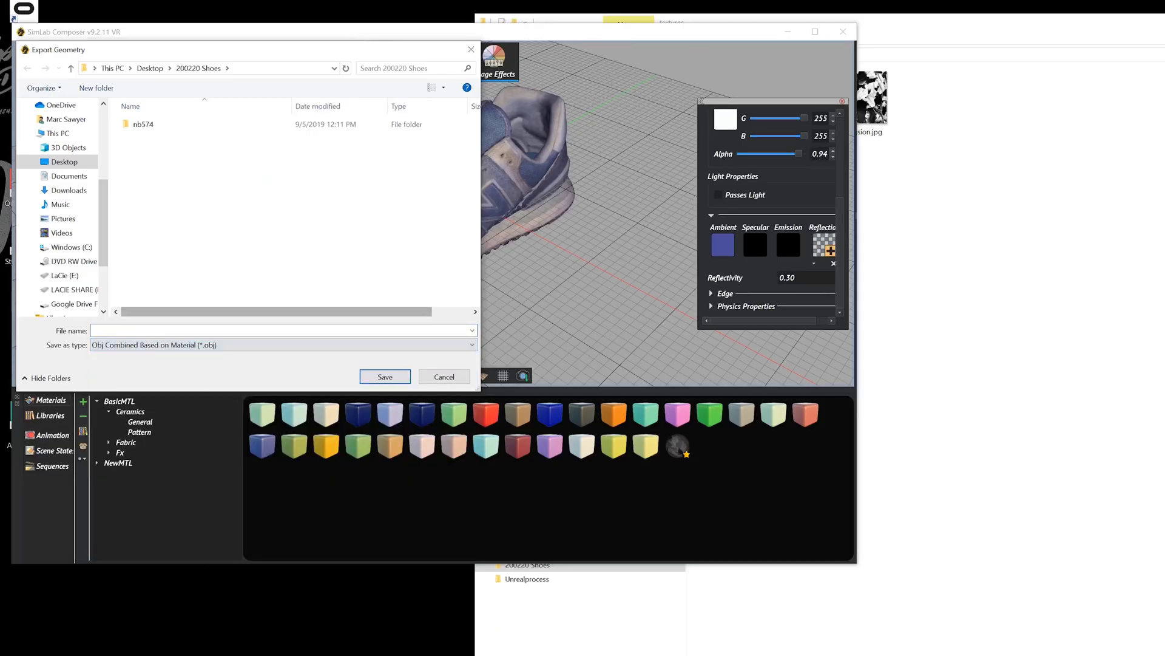
Step: Name the export file Nb574 with Texture, without the .skp extension, and save it
left_click(146, 331)
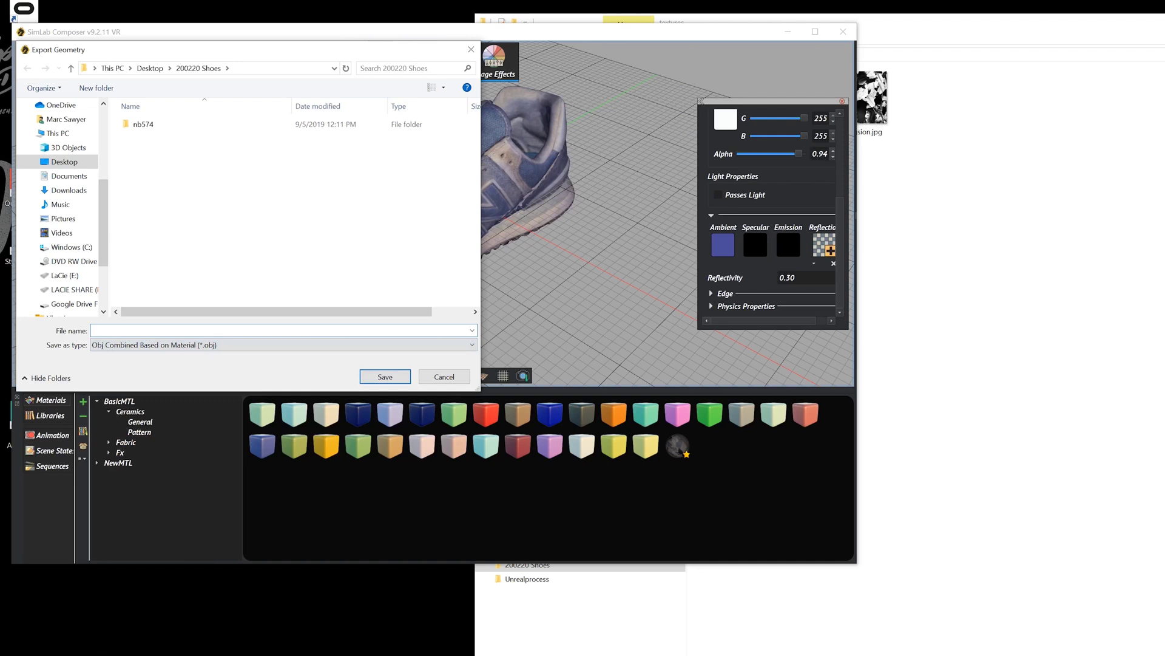
type("nb")
key("Down")
key("Down")
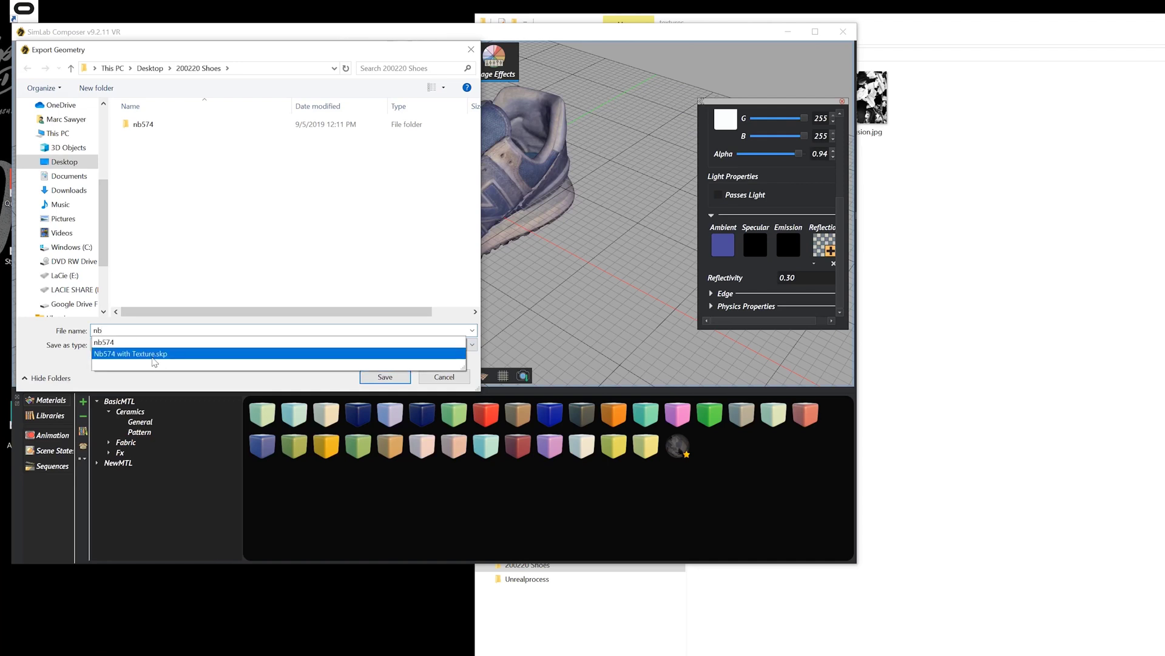
key("Return")
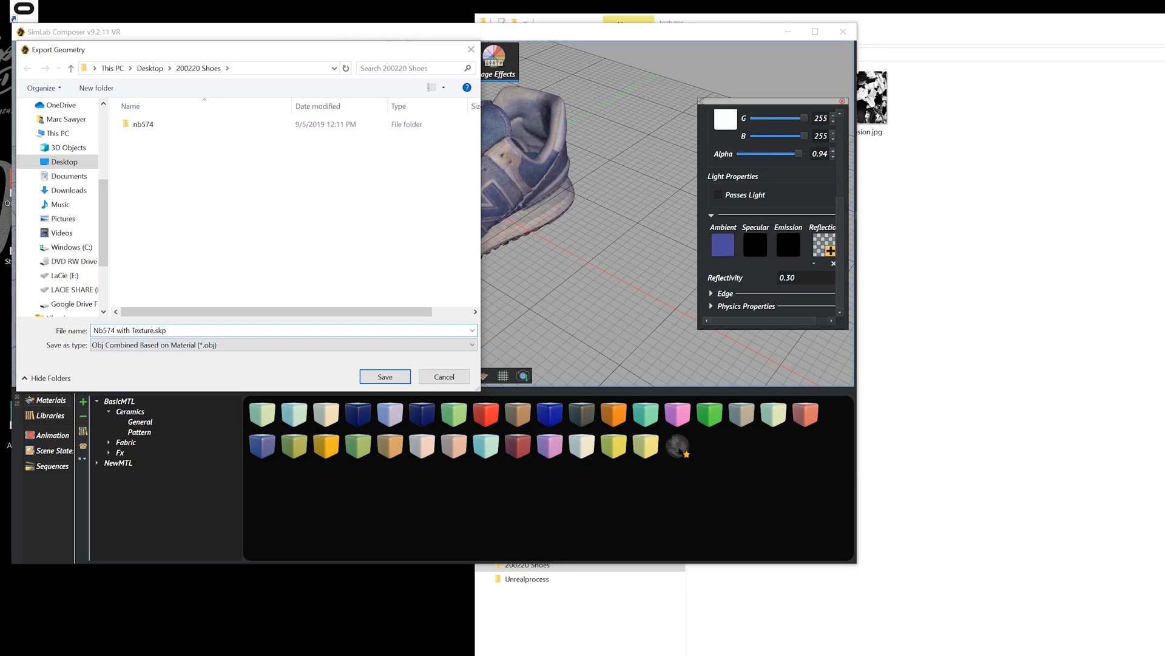
key("BackSpace")
key("BackSpace")
left_click(177, 379)
left_click(386, 380)
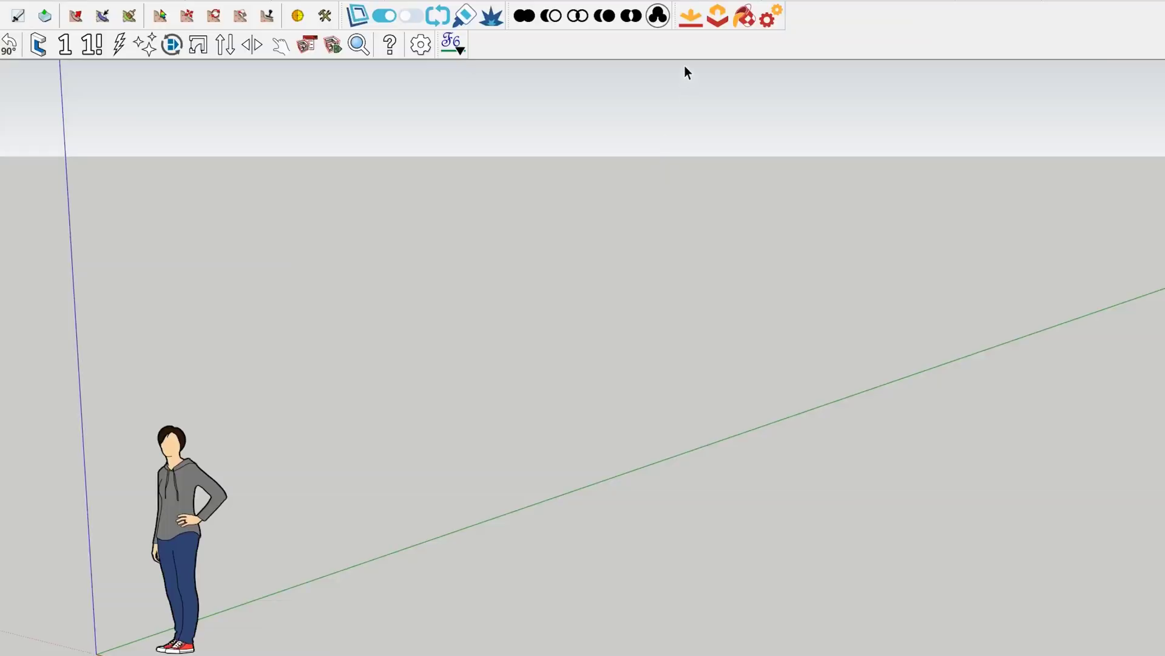
Step: In SketchUp, import Nb574 with Texture.obj from the 200220 Shoes folder with Skimp at 100% faces in inches
left_click(692, 18)
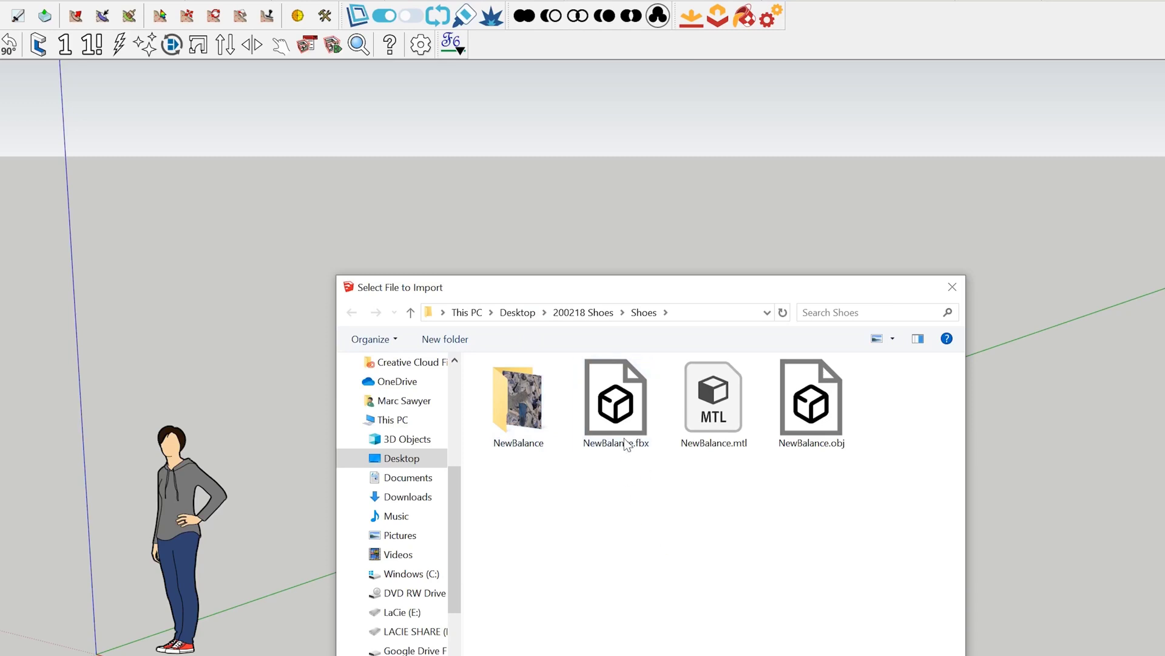
left_click(527, 313)
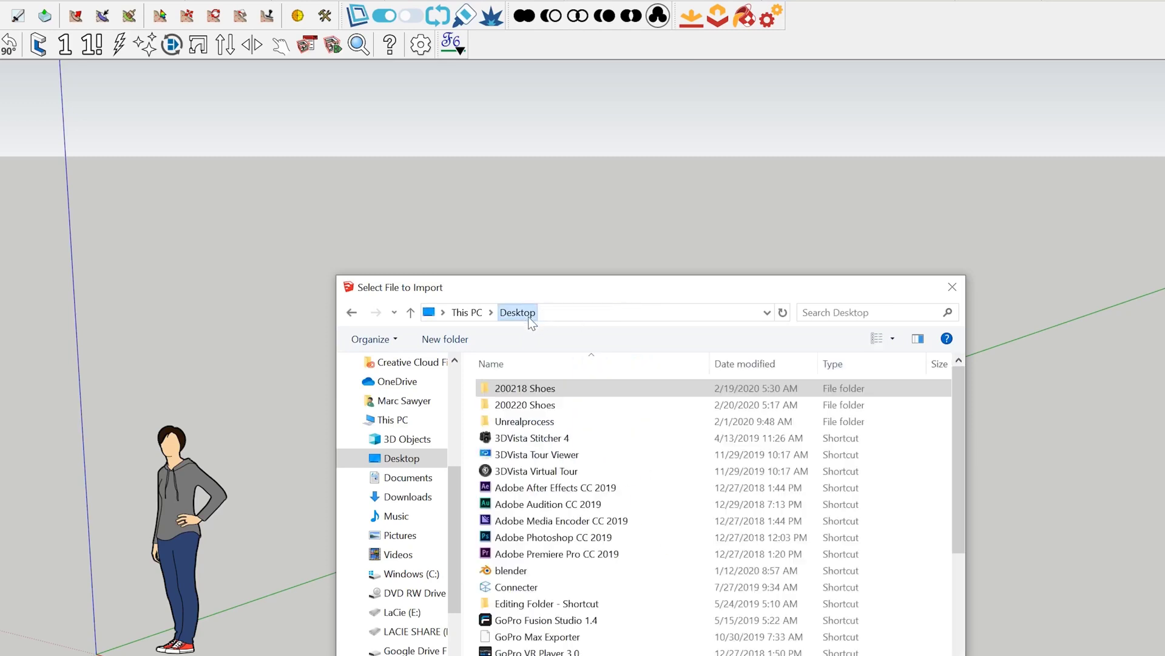
left_click(522, 410)
double_click(524, 412)
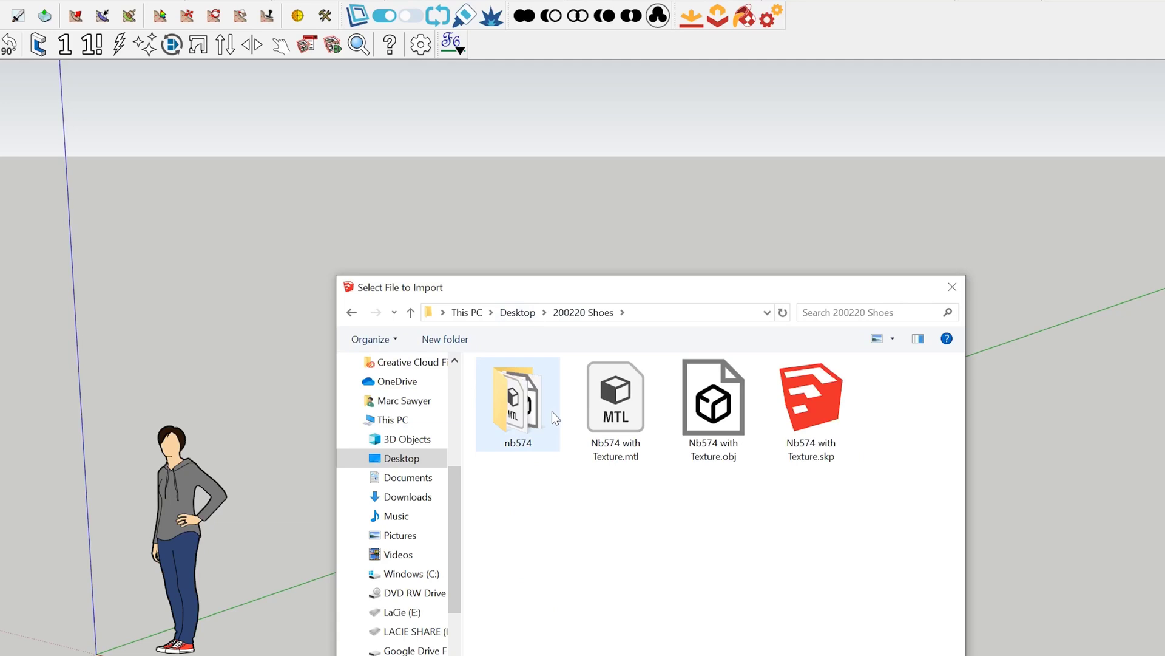
left_click(727, 413)
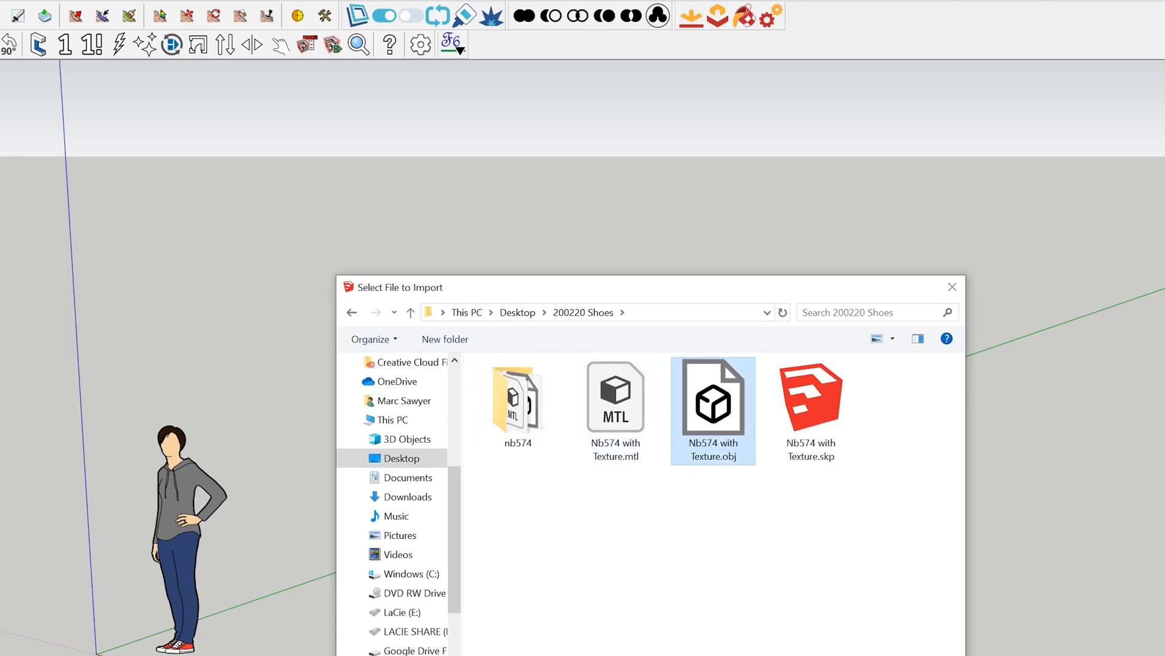
left_click(729, 448)
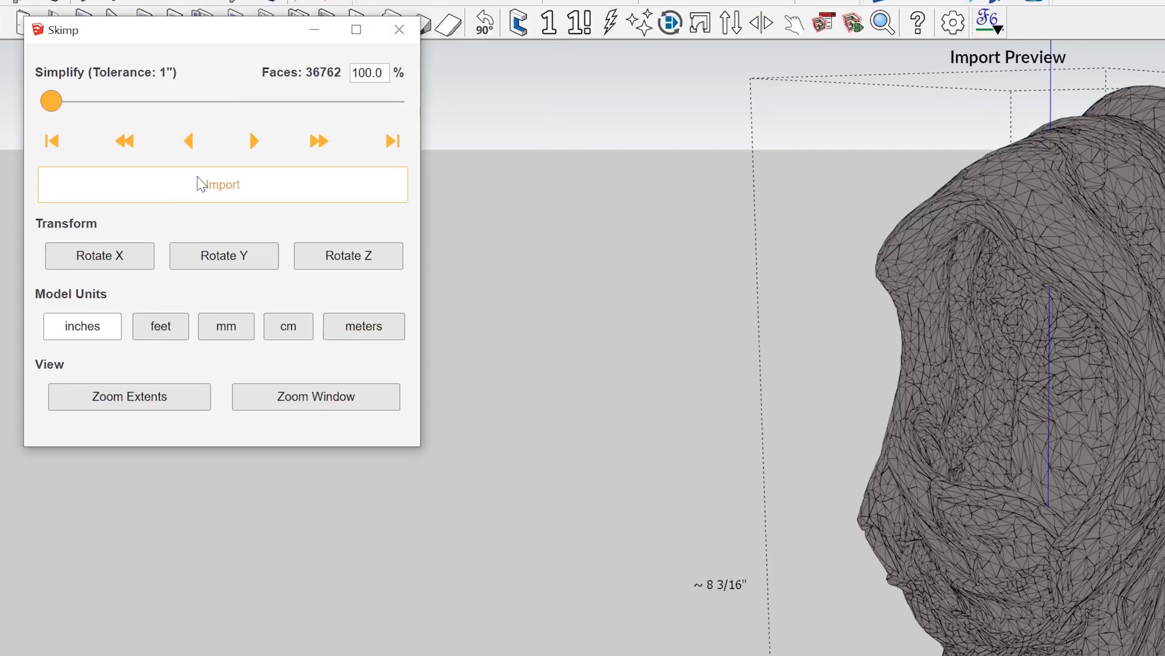
left_click(200, 183)
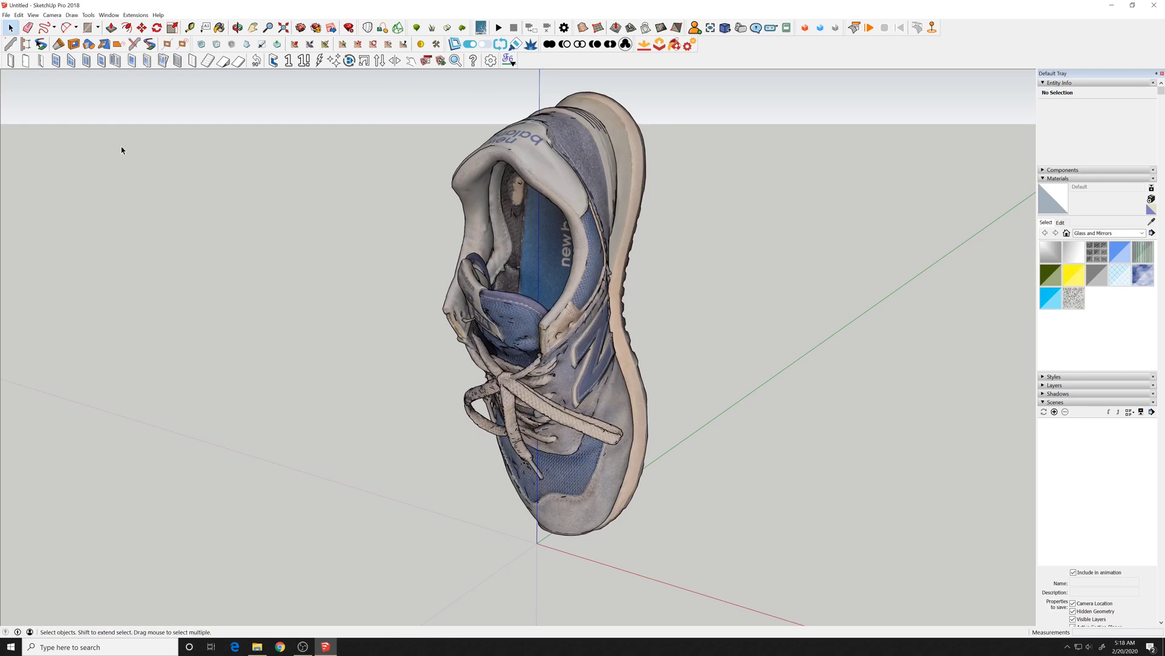
Step: Rotate the upright shoe component 90 degrees about the red axis so it lies on its sole
middle_click_drag(569, 379, 540, 383)
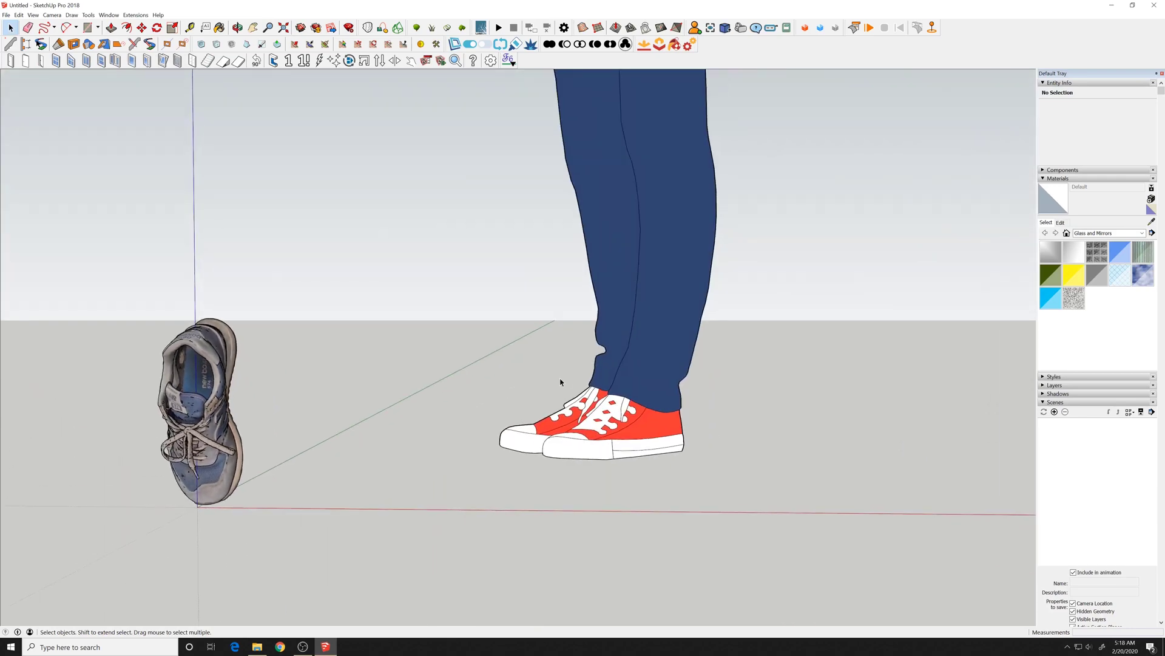
middle_click_drag(562, 383, 435, 500)
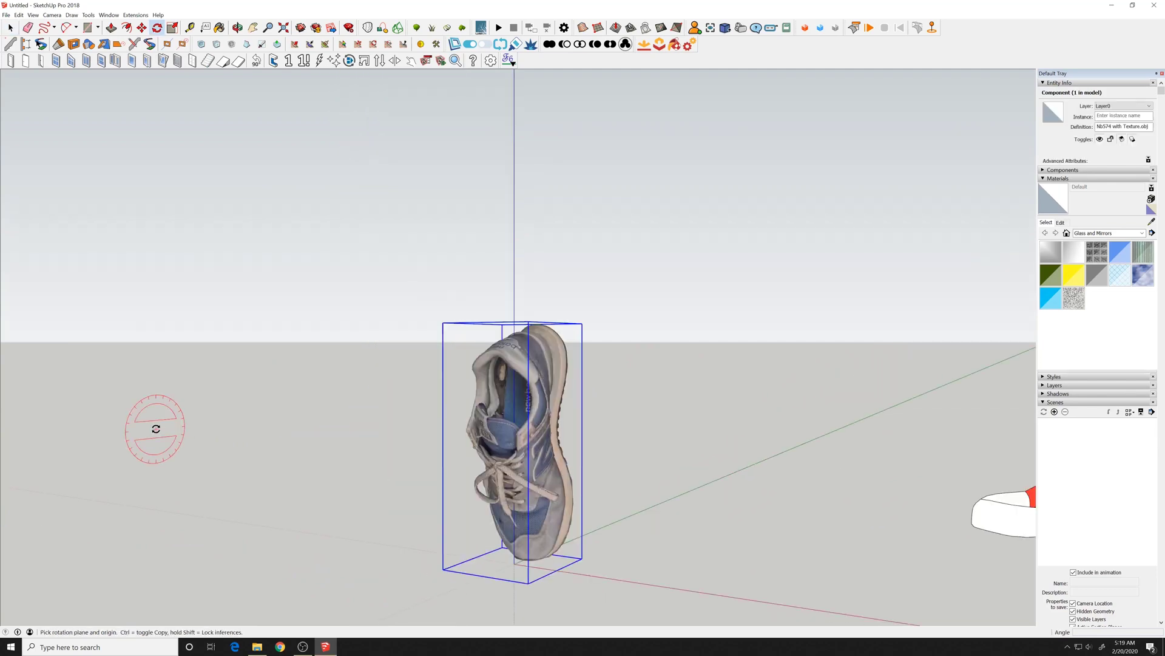
left_click(156, 429)
left_click(198, 427)
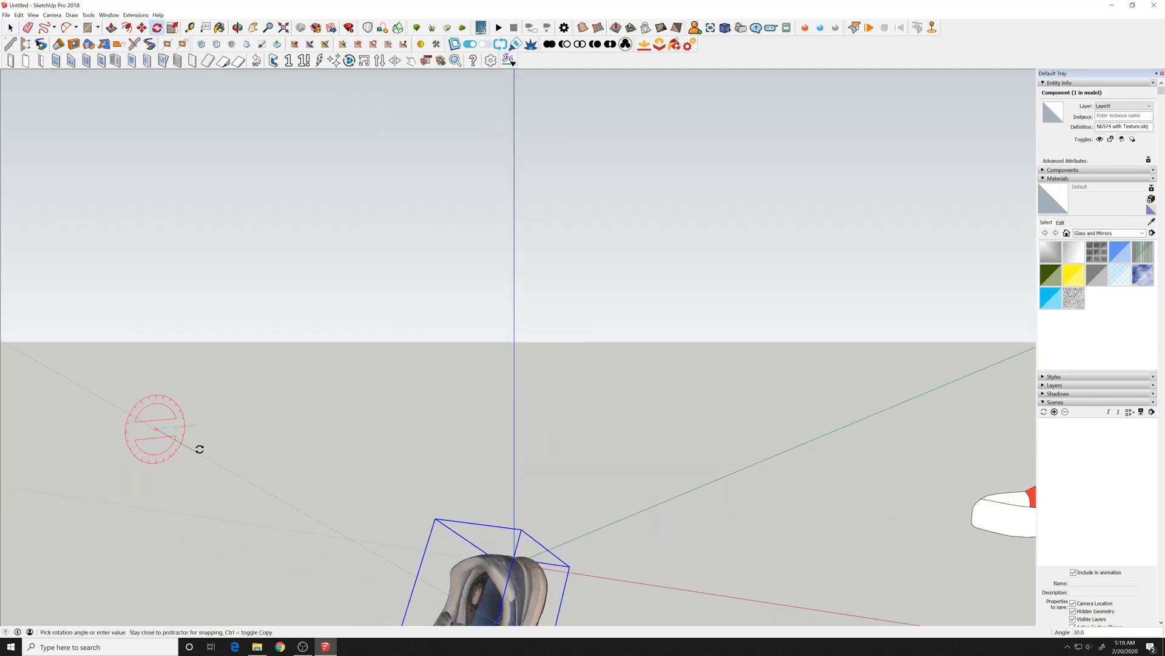
type("90")
key("Return")
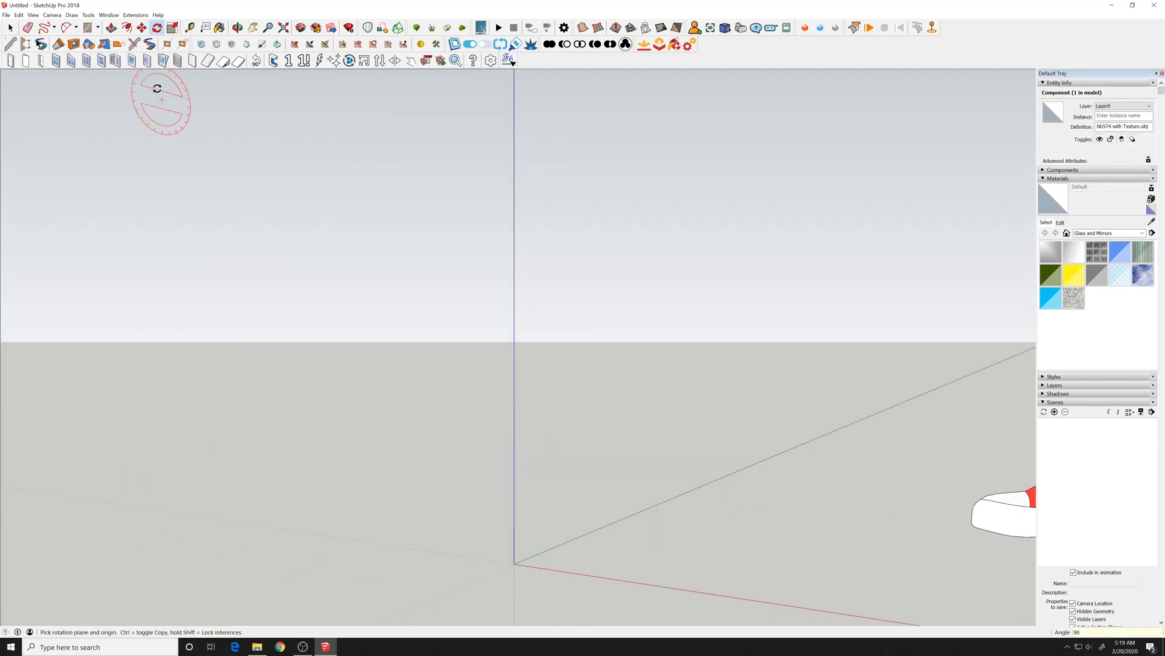
Step: Move the shoe from its sole to the model origin
left_click(142, 27)
scroll(499, 425, "down", 3)
middle_click_drag(499, 425, 620, 311)
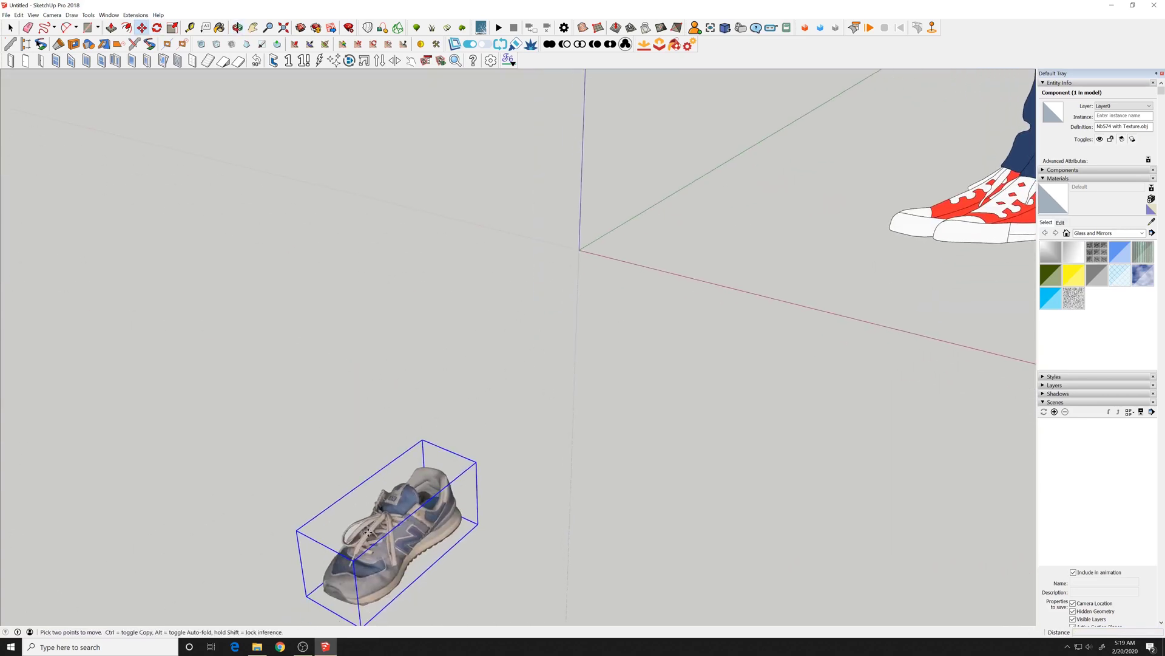
left_click(396, 589)
left_click(580, 250)
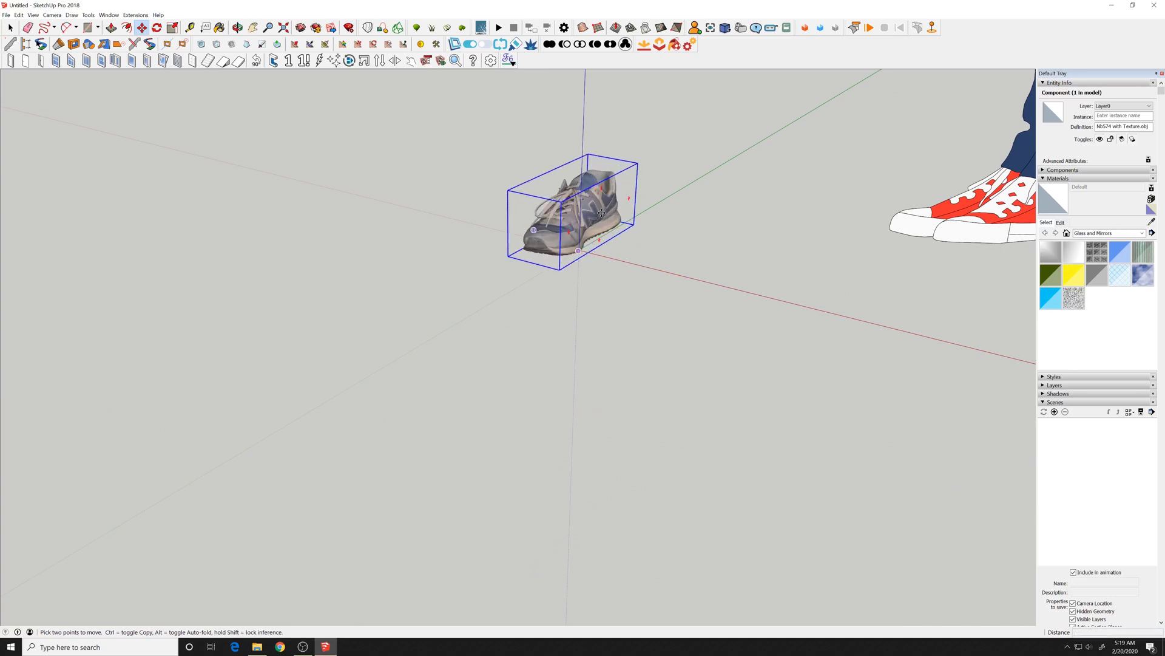
Step: Copy the shoe about 3 3/16 inches along the red axis to place a second shoe beside it
scroll(417, 247, "up", 5)
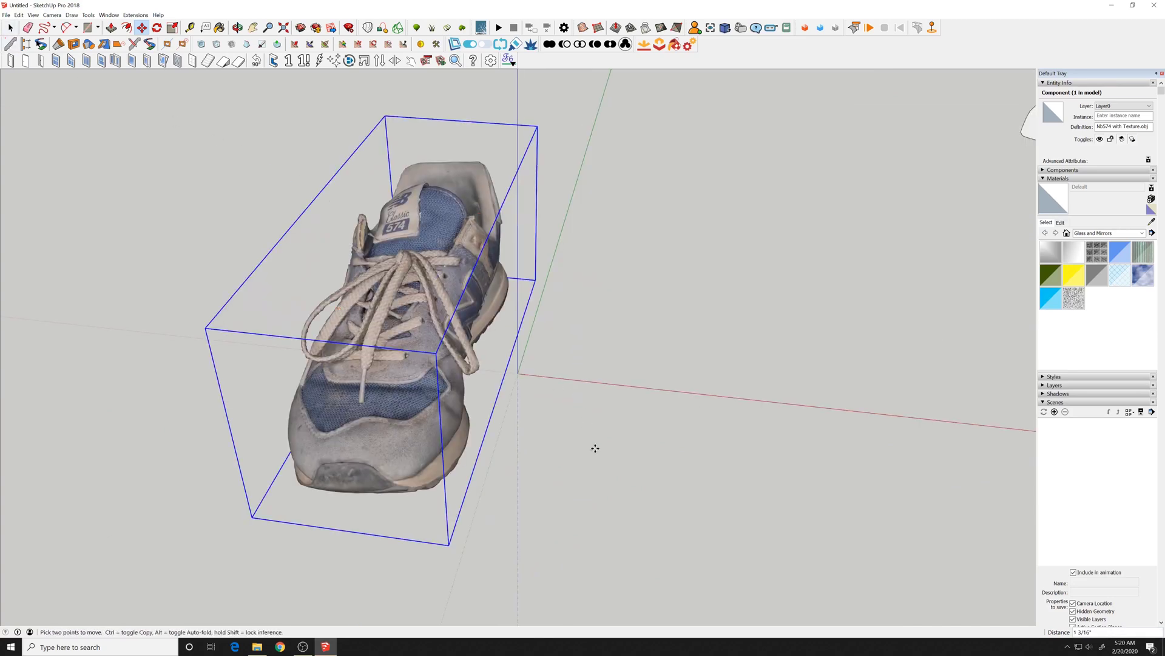
key("ctrl")
left_click(567, 472)
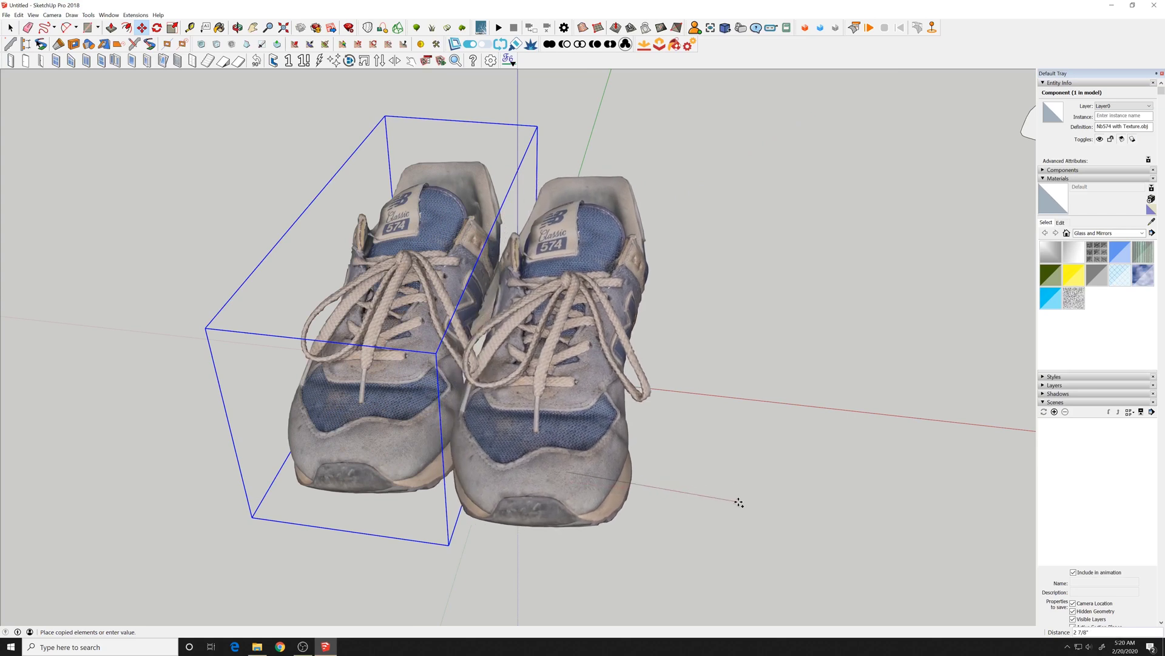
left_click(754, 495)
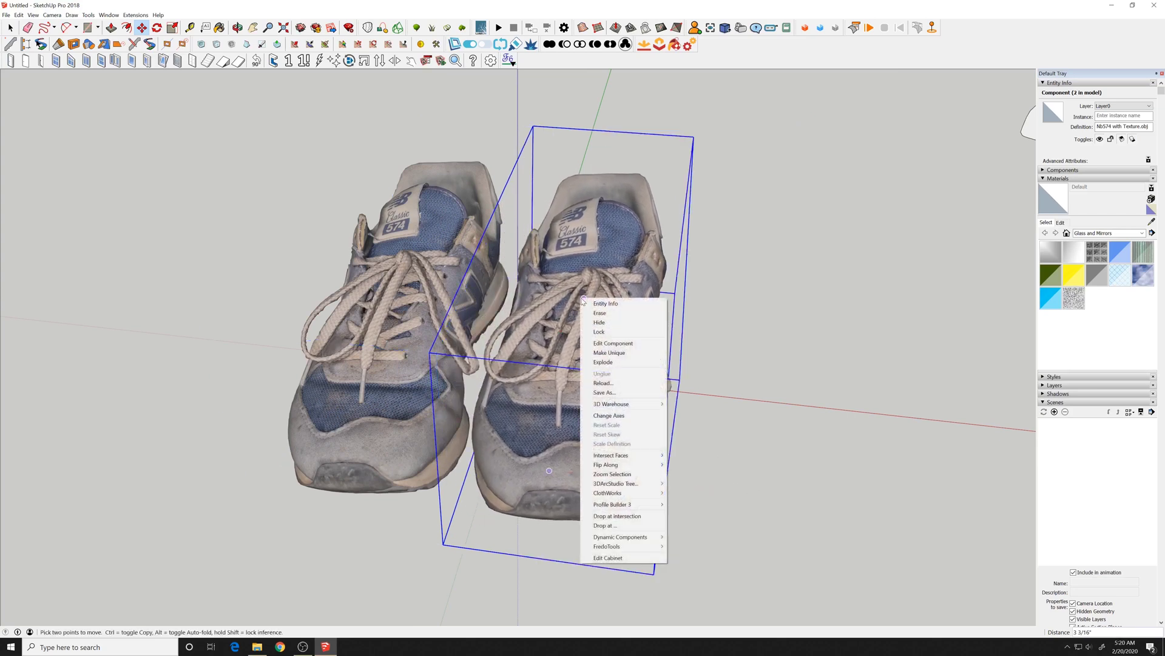
Step: Flip the copied shoe along the component's red axis to make it the opposite foot
right_click(582, 297)
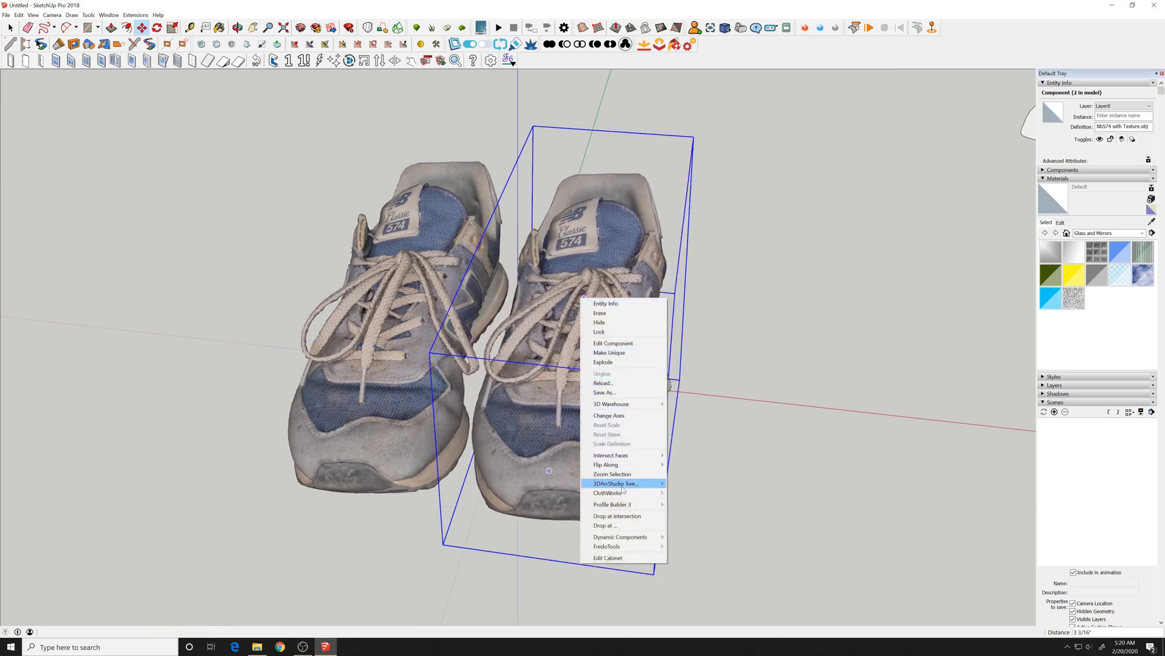
mouse_move(619, 465)
left_click(692, 466)
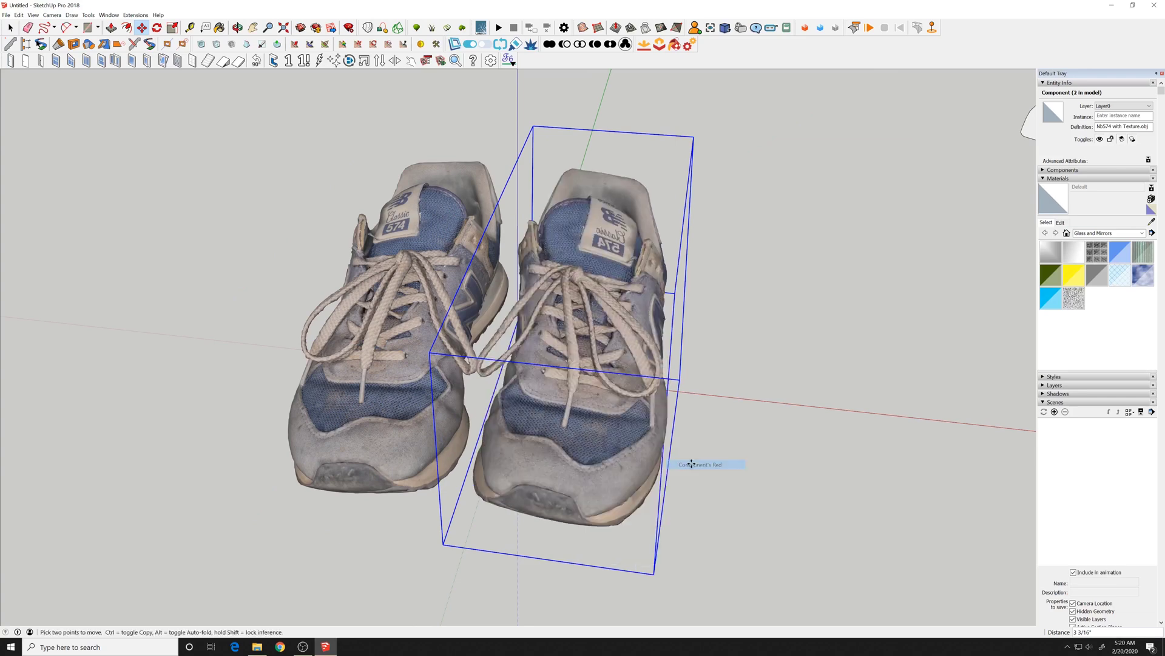
middle_click_drag(589, 479, 681, 399)
left_click(672, 495)
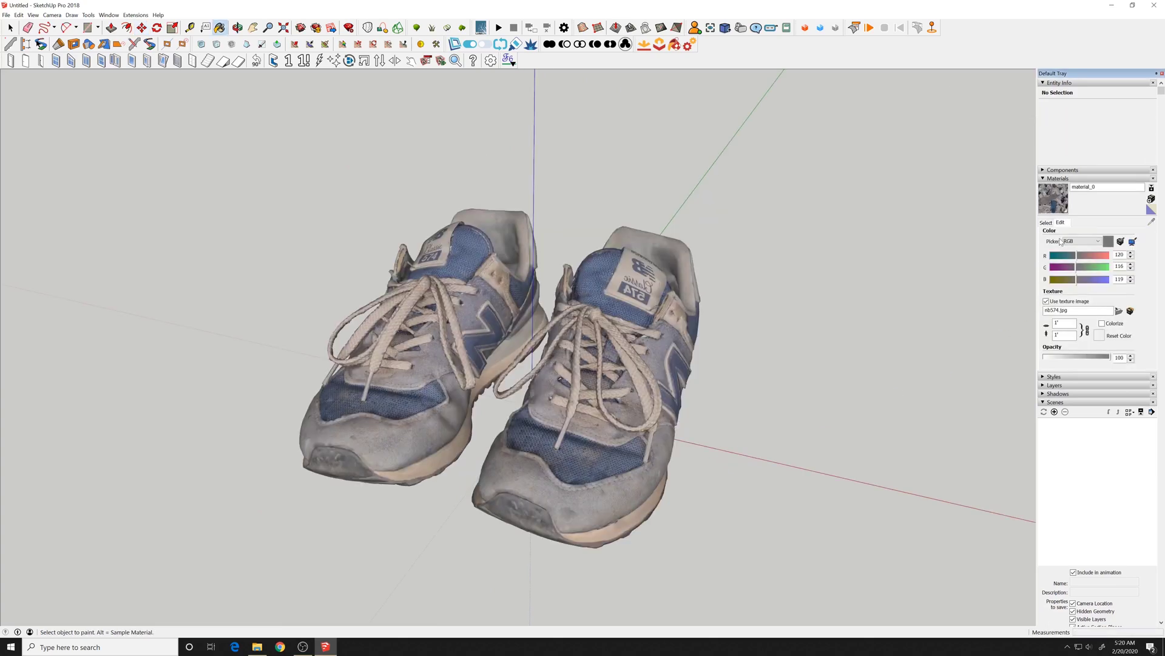
Step: Browse for the texture image of material_0 and open nb574.jpg from the textures folder in Adobe Photoshop CC 2019
left_click(1119, 311)
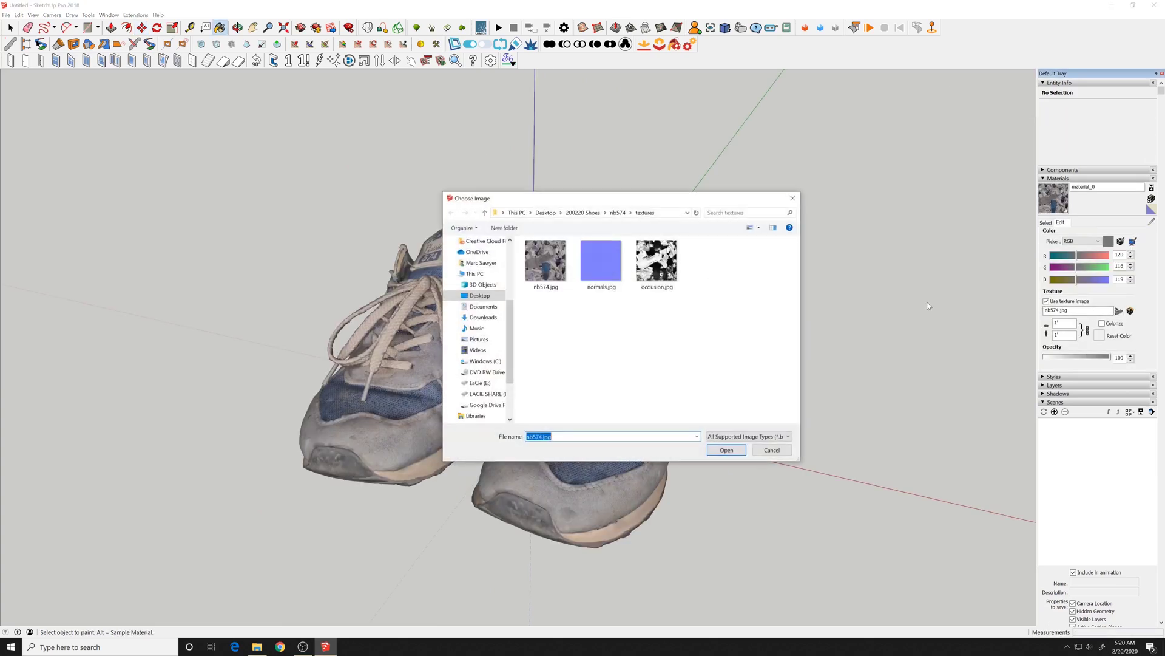
right_click(548, 263)
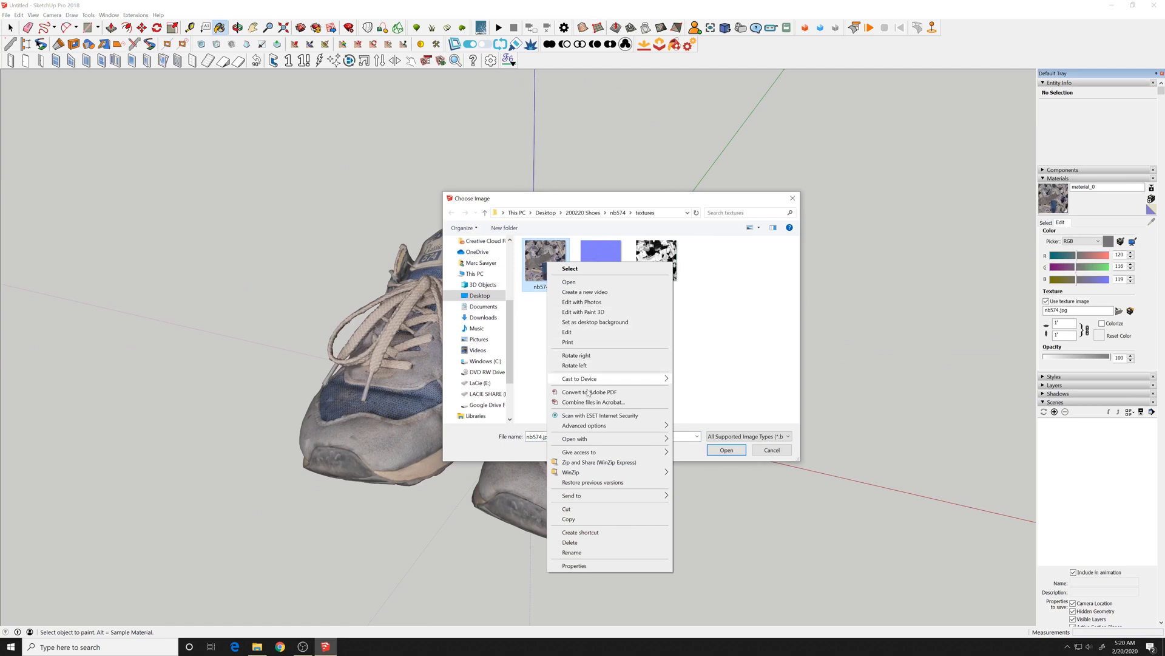
mouse_move(578, 441)
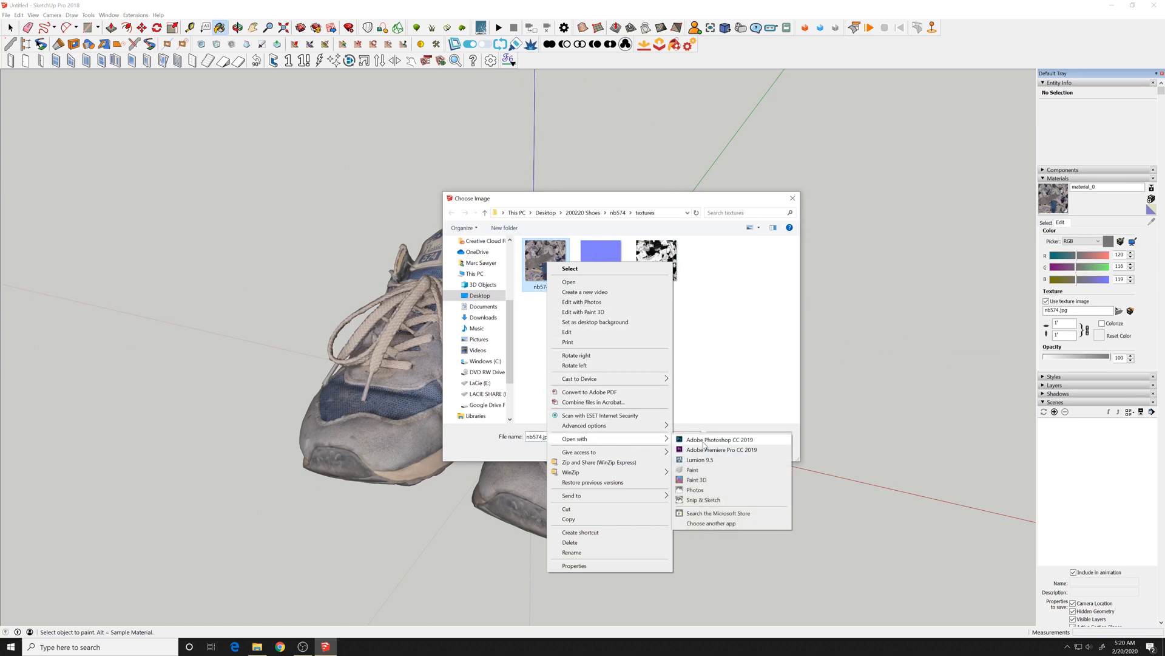
left_click(705, 443)
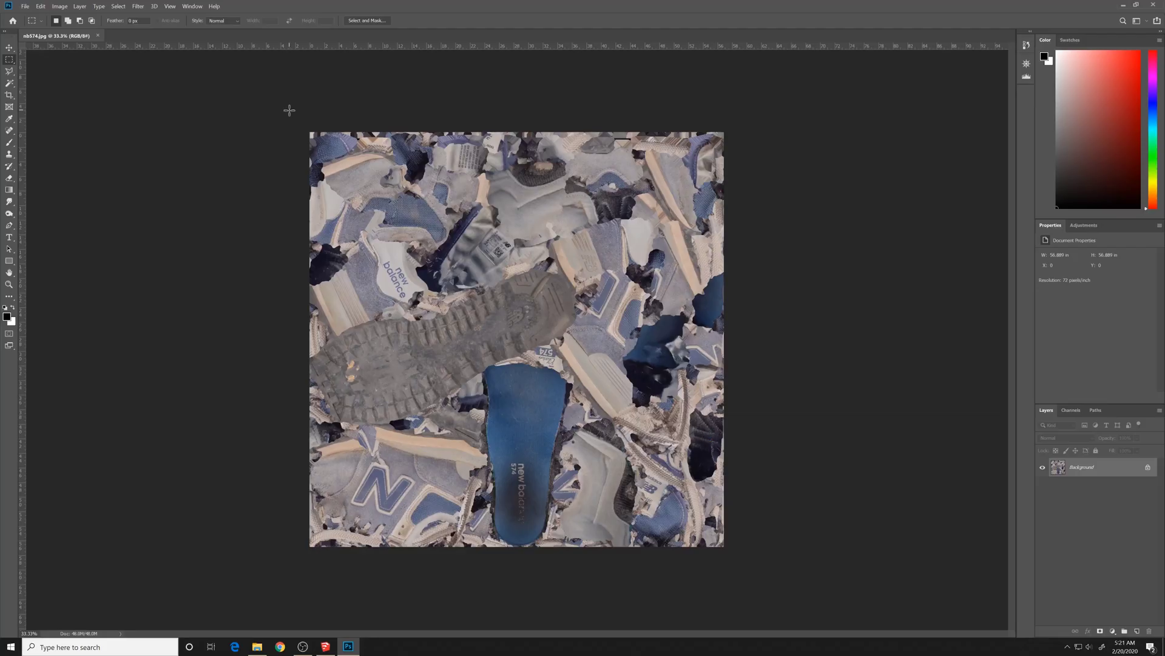
Step: Save a copy of the texture as nb574-left.jpg in the textures folder
left_click(26, 7)
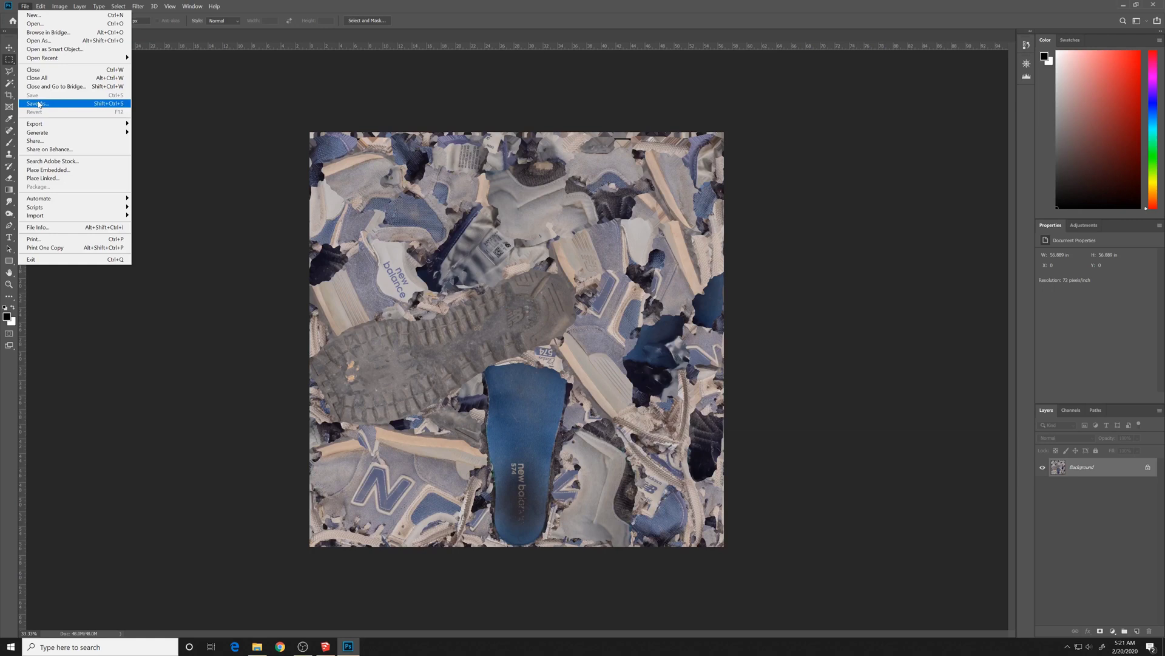
left_click(67, 104)
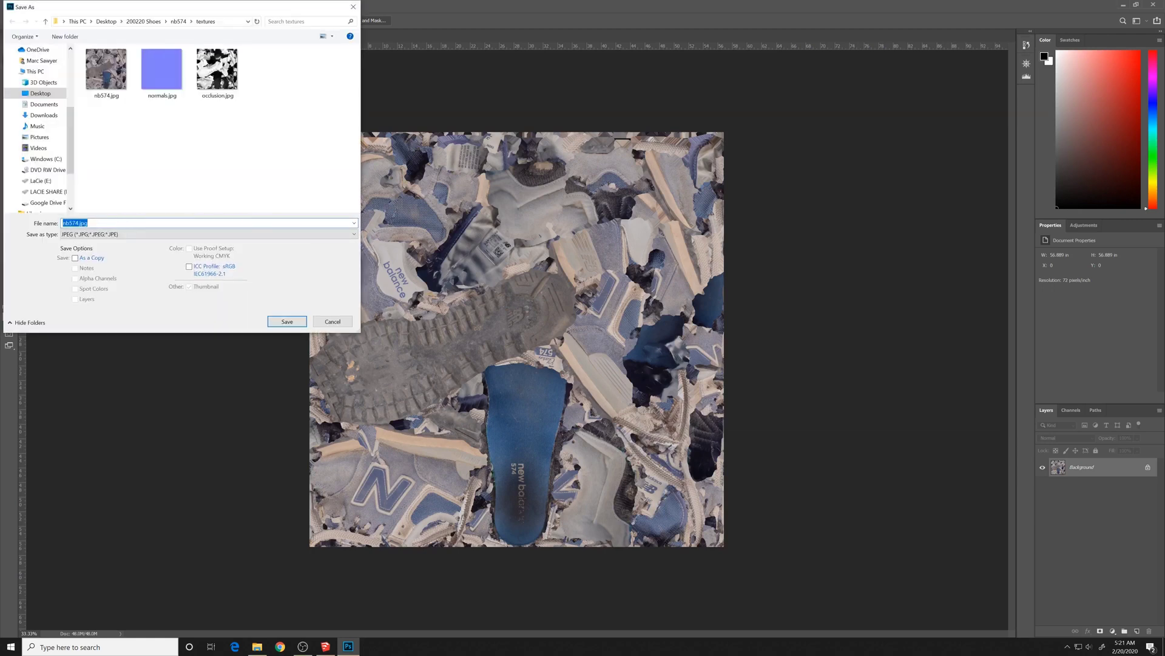
left_click(79, 223)
type("-left")
key("Return")
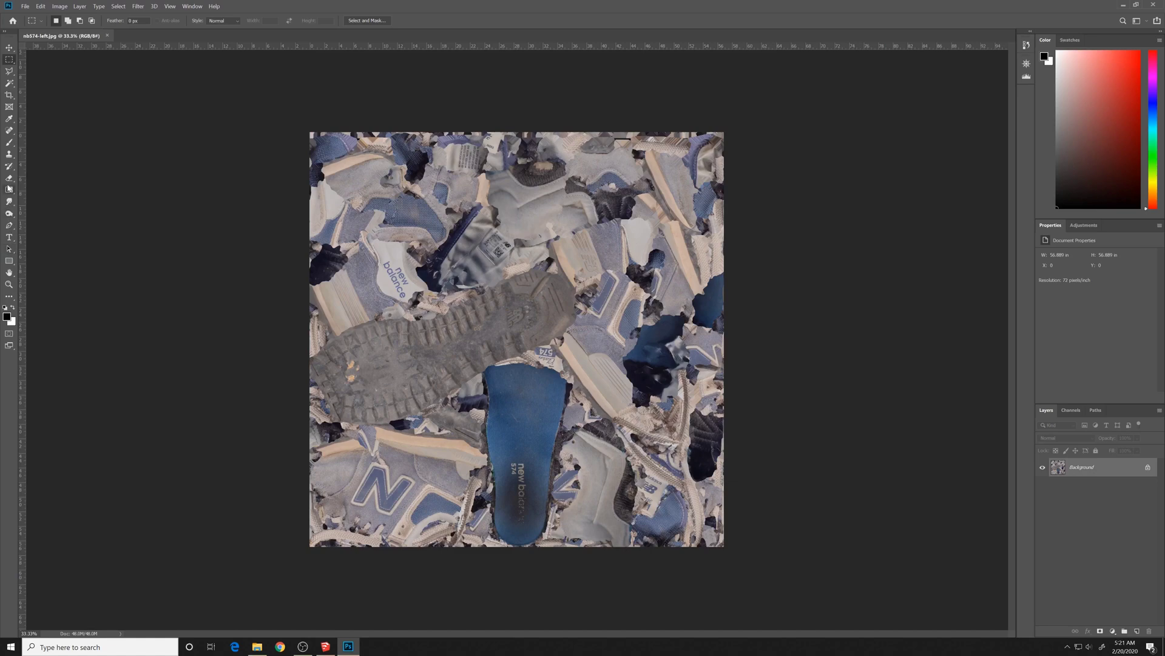
Step: Outline the "new balance" heel lettering with the Polygonal Lasso and mirror it on its own layer above the background
left_click(9, 71)
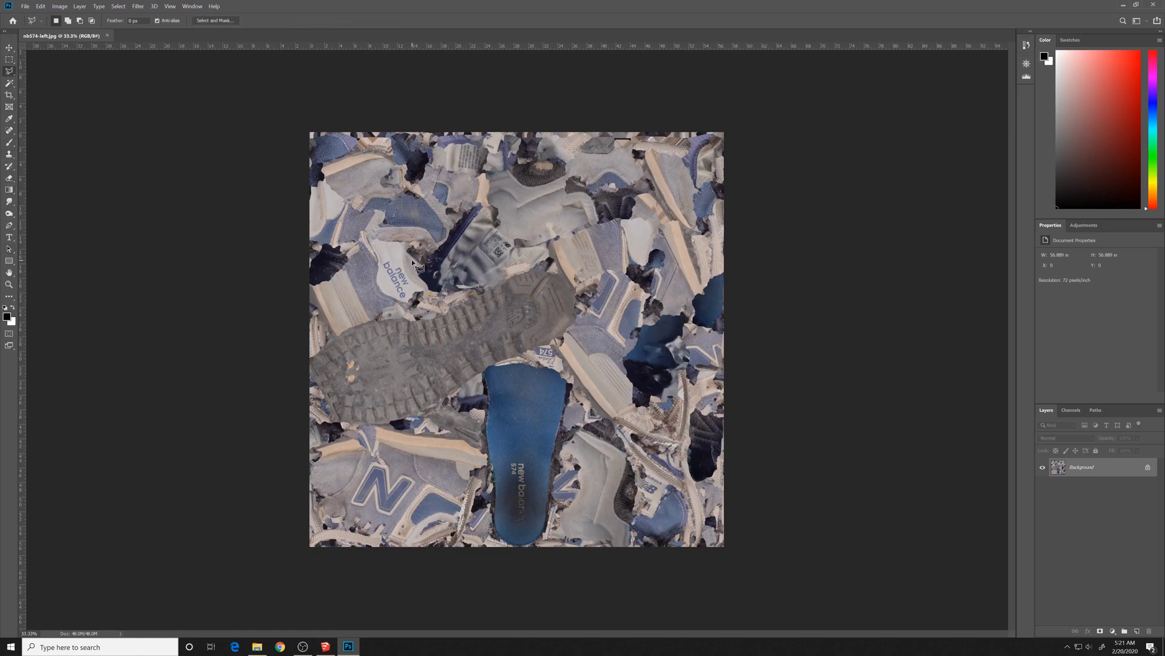
key("ctrl+plus")
key("ctrl+plus")
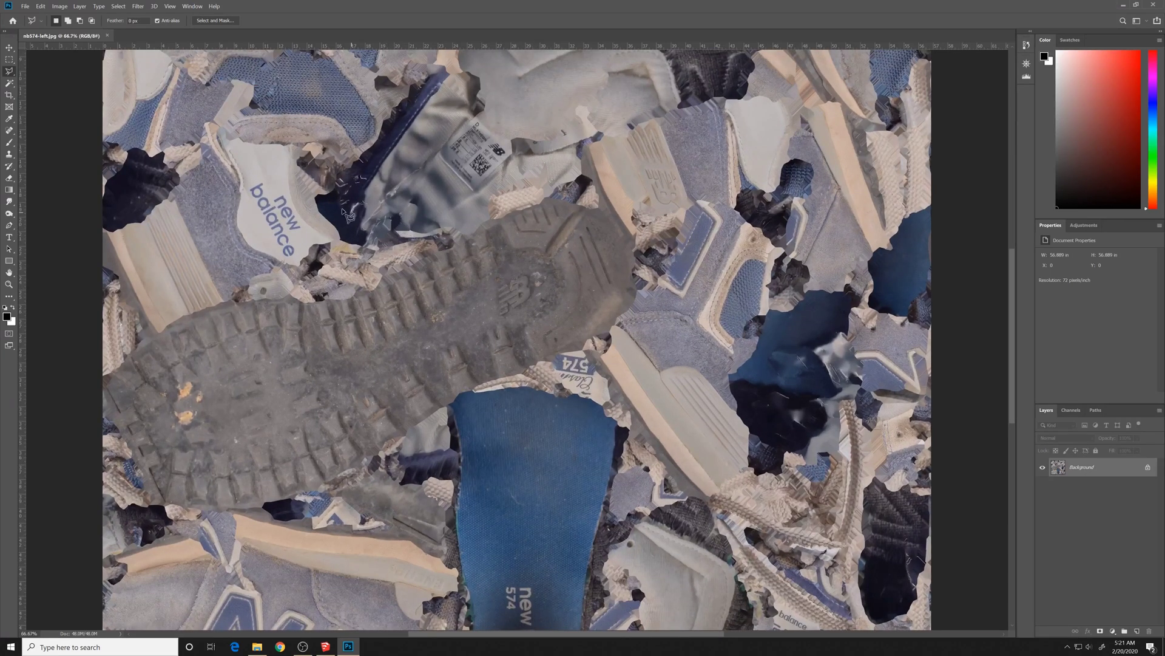
left_click(293, 175)
left_click(272, 184)
left_click(285, 193)
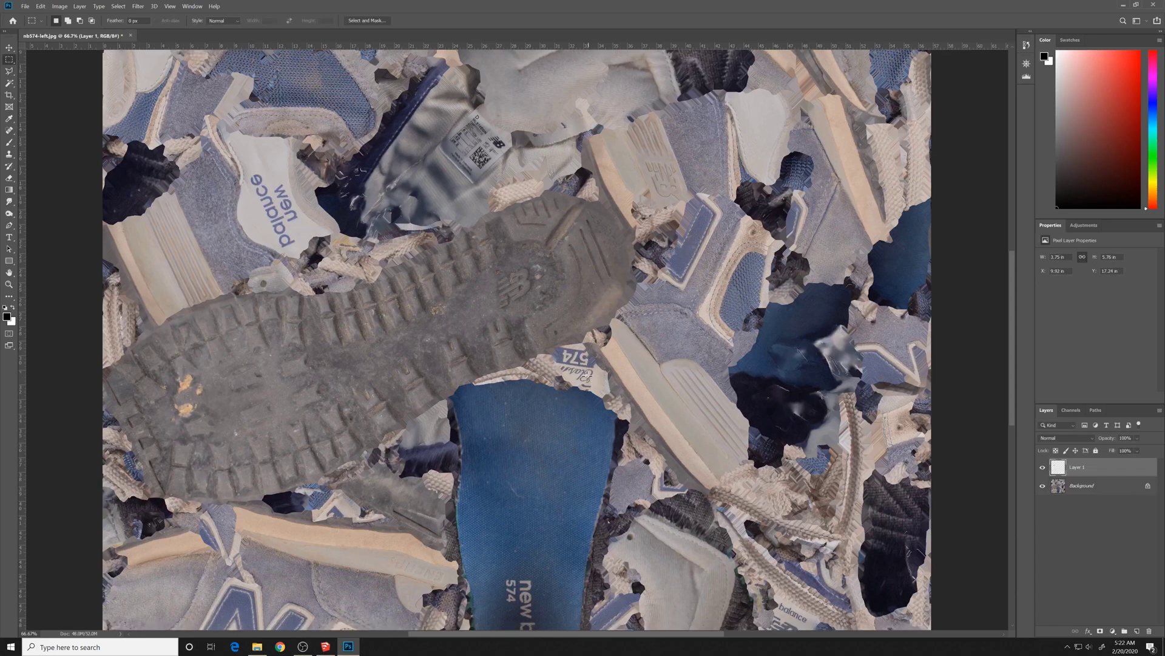
Step: Copy the 574 lettering of the tongue label to its own layer and mirror it, rotated about 15 degrees to fit the label
key("ctrl+plus")
mouse_move(589, 377)
left_mouse_down()
mouse_move(572, 241)
mouse_move(503, 225)
left_mouse_up()
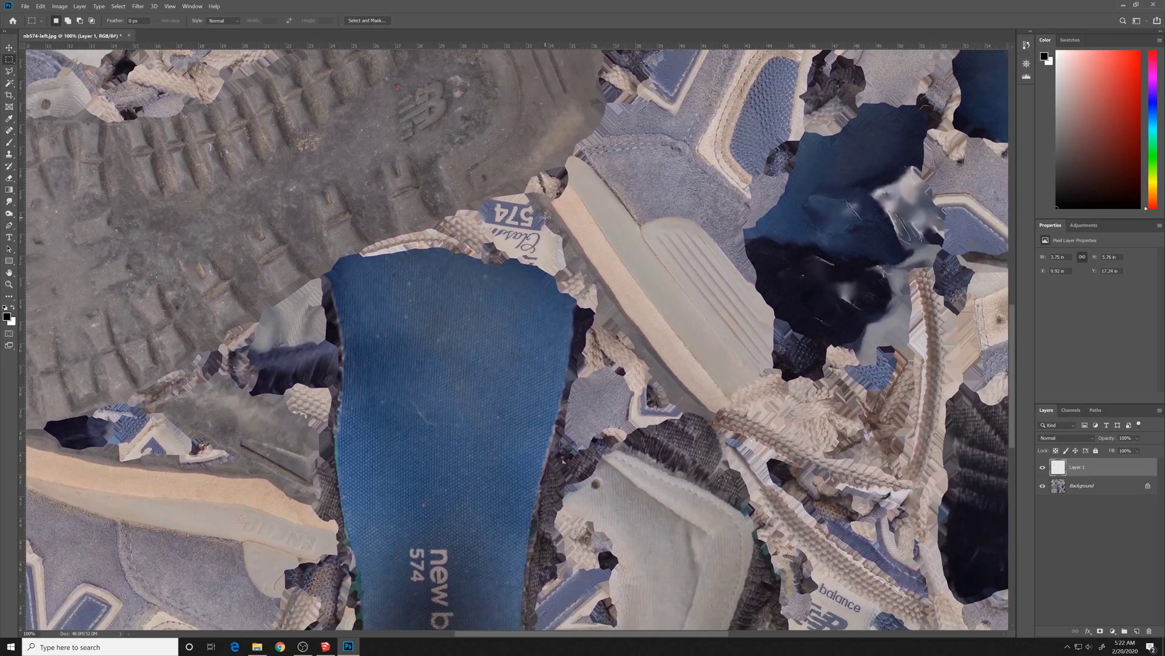
key("ctrl+plus")
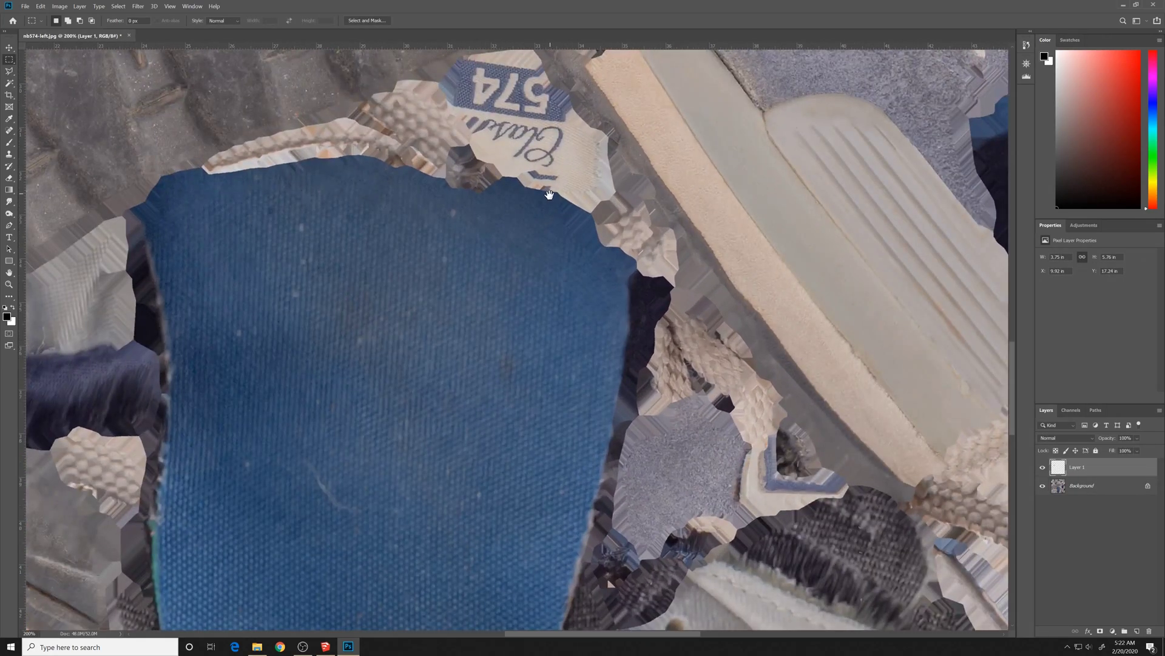
left_click_drag(519, 123, 526, 408)
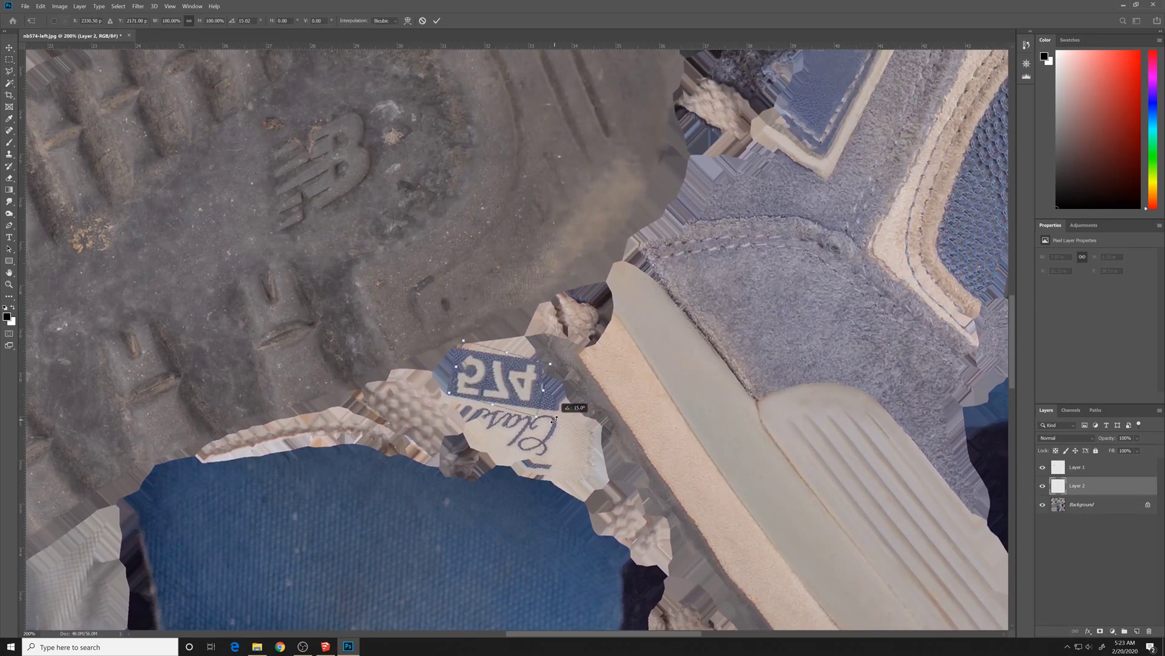
left_click_drag(554, 419, 554, 419)
left_click(9, 59)
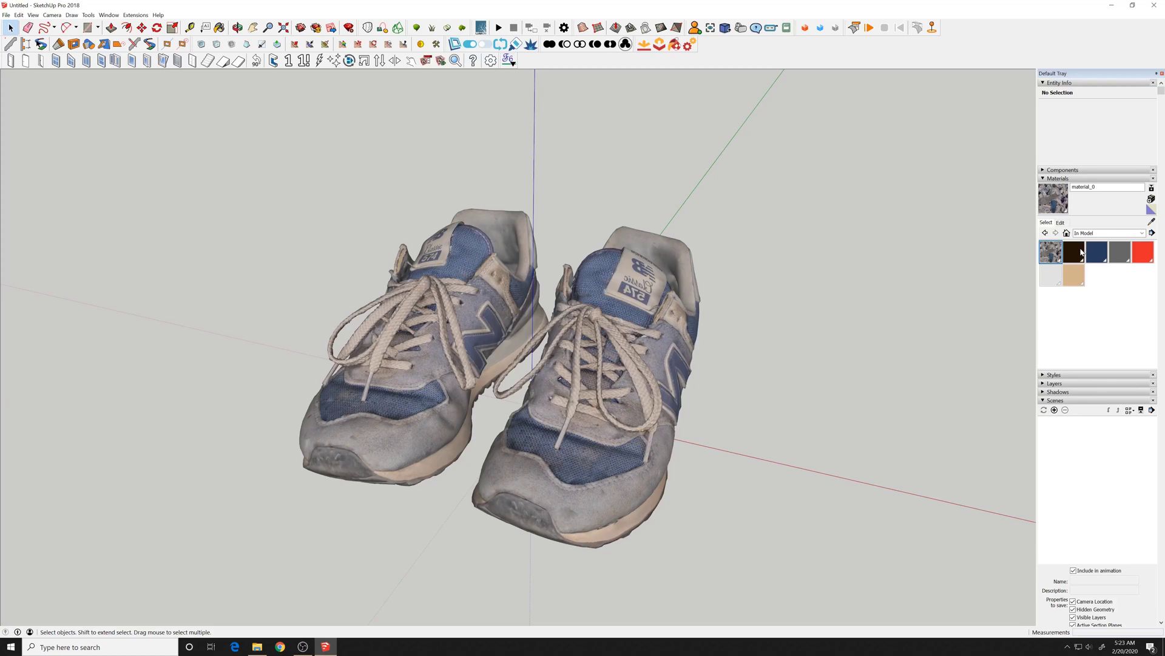
Step: Switch to SketchUp and load nb574-left.jpg from the textures folder as the texture image of the dark brown Stacy_Hair material
left_click(1073, 251)
left_click(1063, 222)
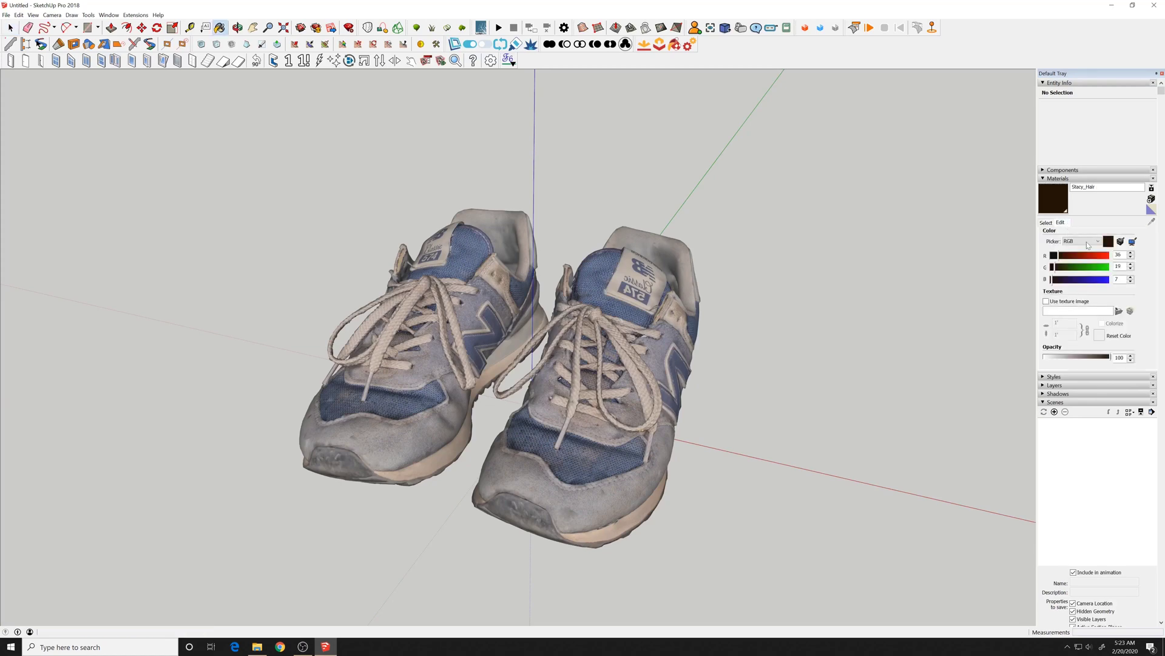
left_click(1118, 312)
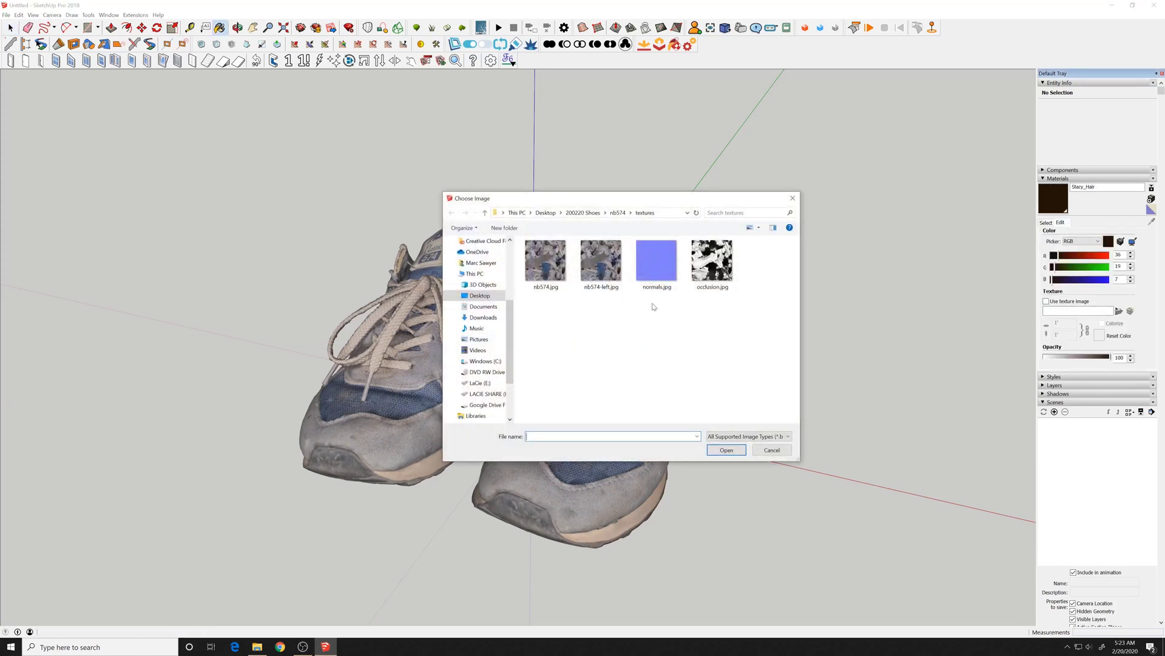
left_click(588, 268)
left_click(726, 450)
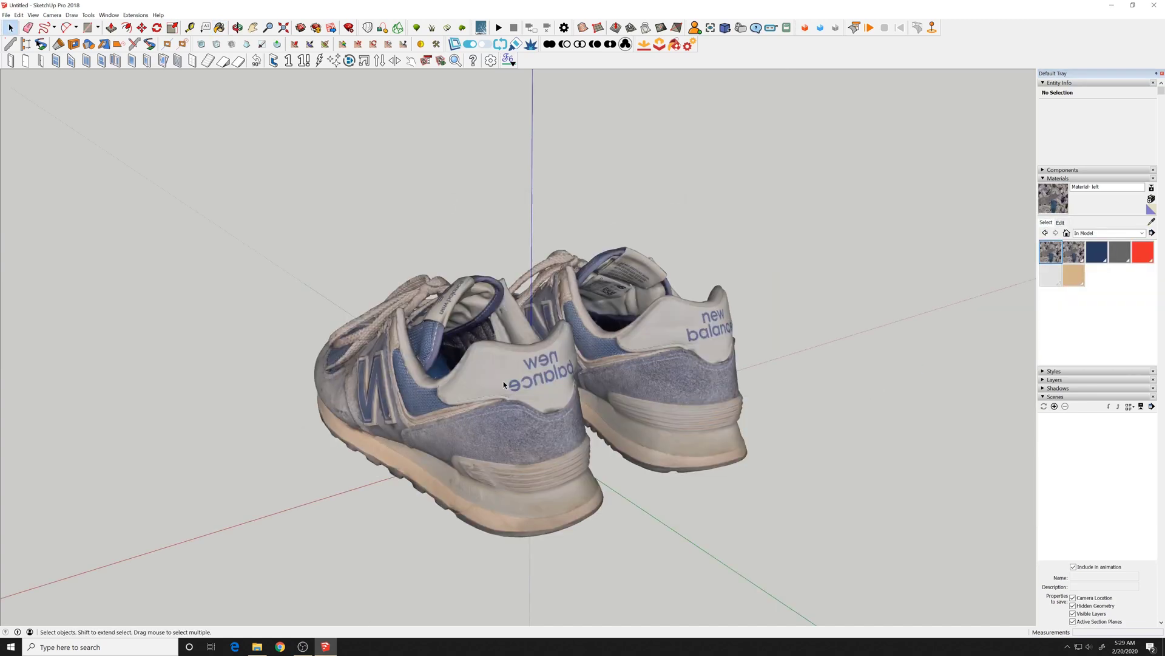
Step: Apply the left-shoe material to the front face of the mirrored shoe's surface
left_click(504, 384)
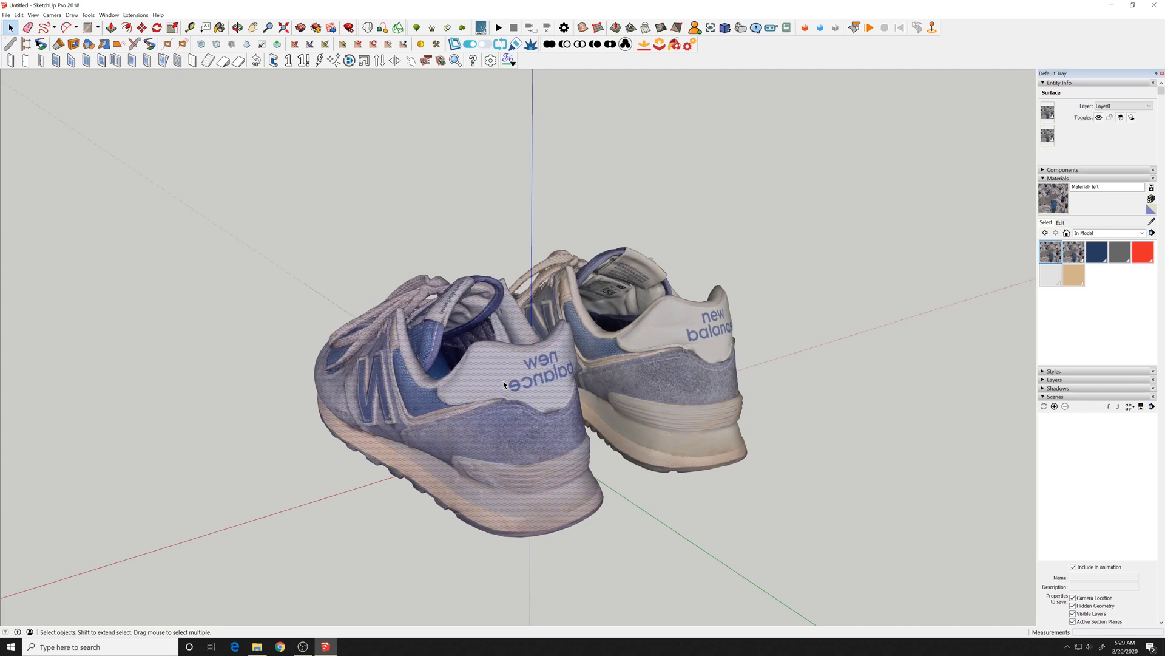
left_click(1051, 113)
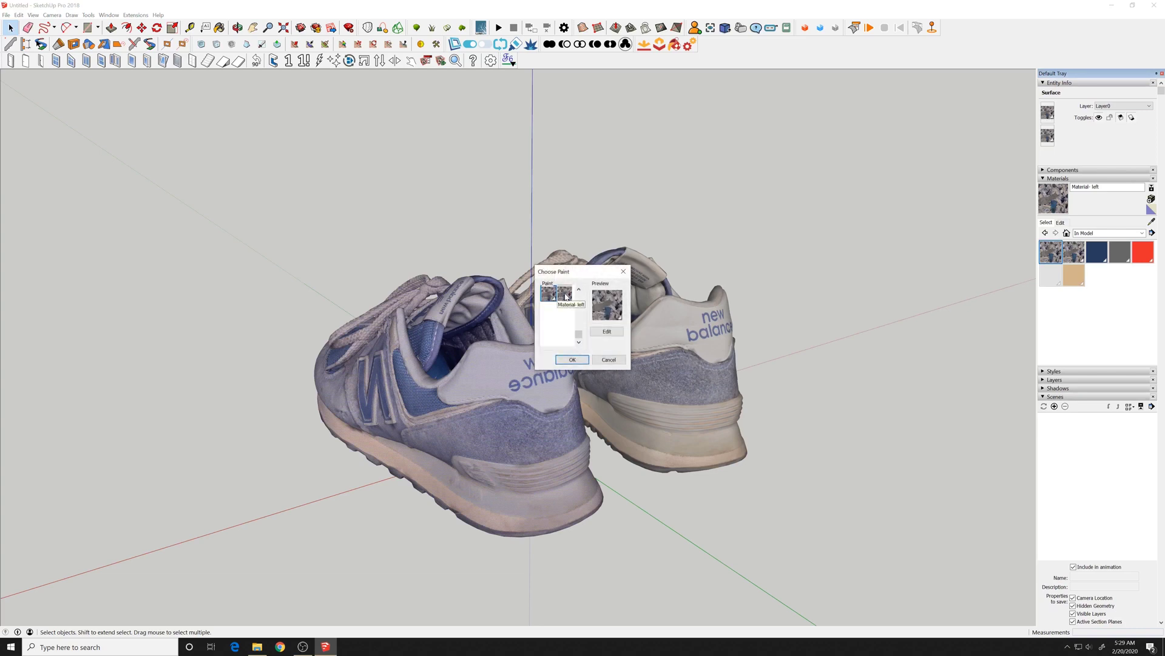
left_click(565, 294)
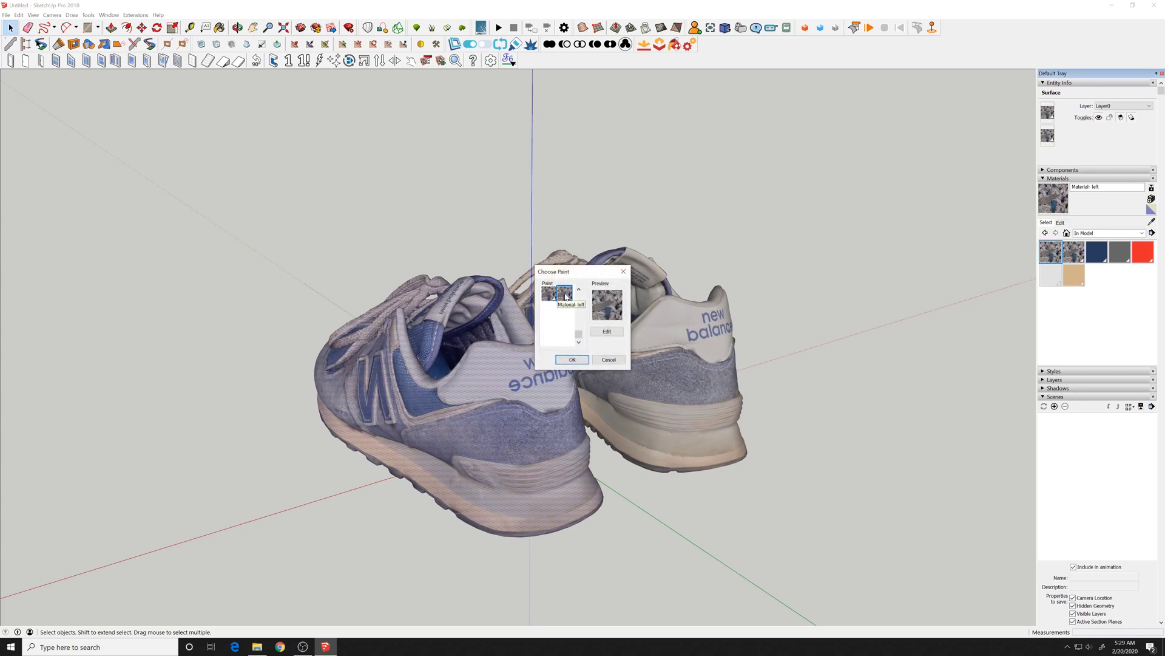
left_click(572, 360)
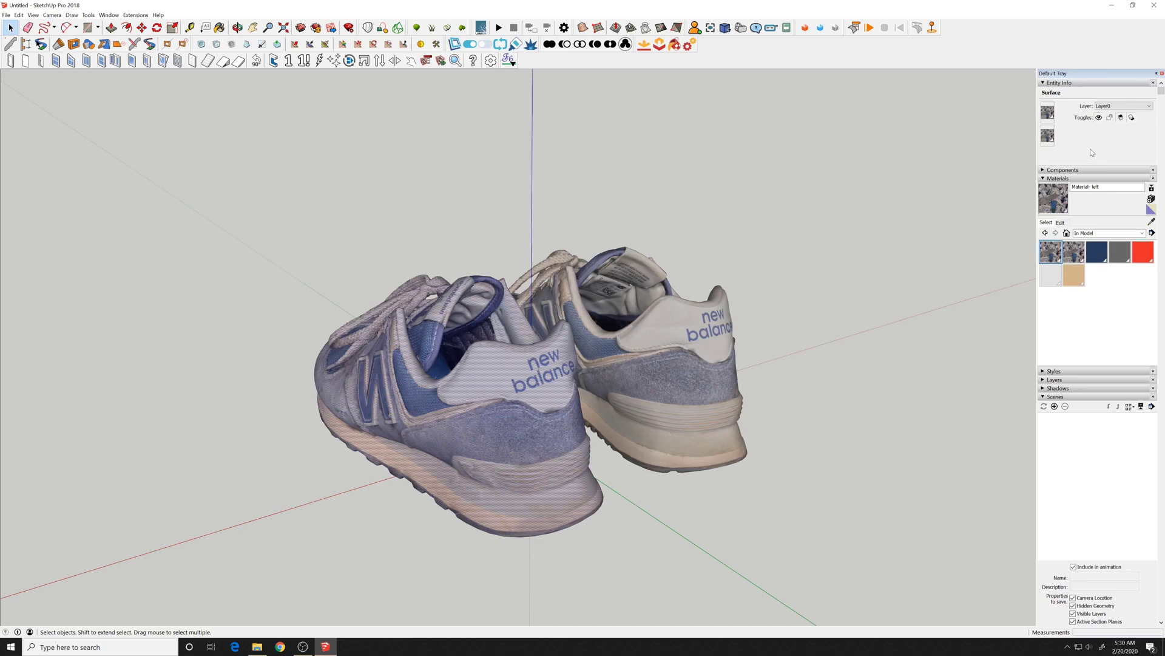
left_click(808, 338)
Step: Delete the default scale figure standing near the pair of shoes
middle_click_drag(261, 359, 926, 422)
mouse_move(456, 423)
middle_mouse_down()
mouse_move(708, 409)
mouse_move(702, 416)
mouse_move(881, 287)
middle_mouse_up()
left_click(866, 237)
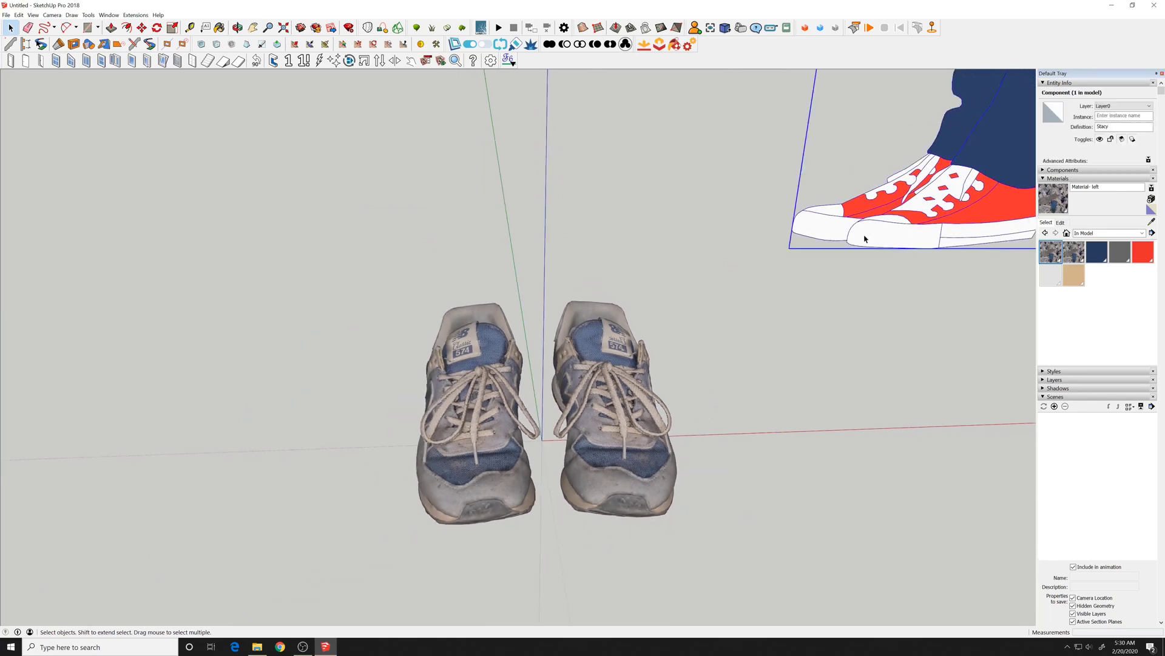
key("Delete")
scroll(643, 422, "down", 2)
Step: Set up a 3D model export as an OBJ file named NB574 Pair in the 200220 Shoes folder on the desktop
left_click(6, 14)
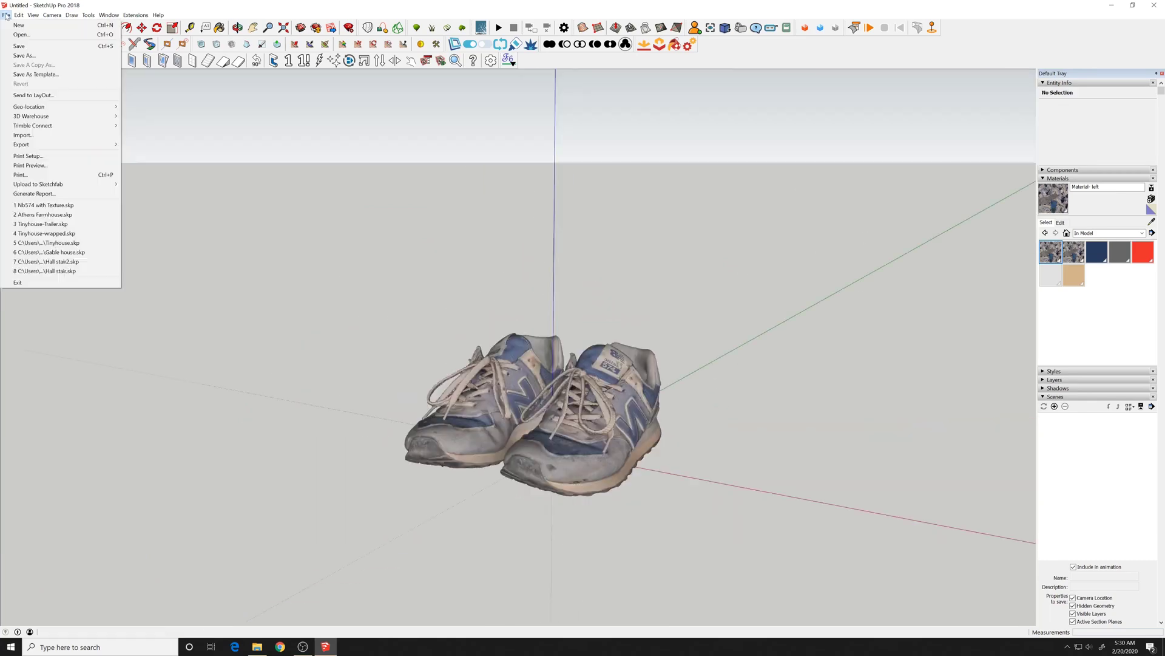
mouse_move(50, 150)
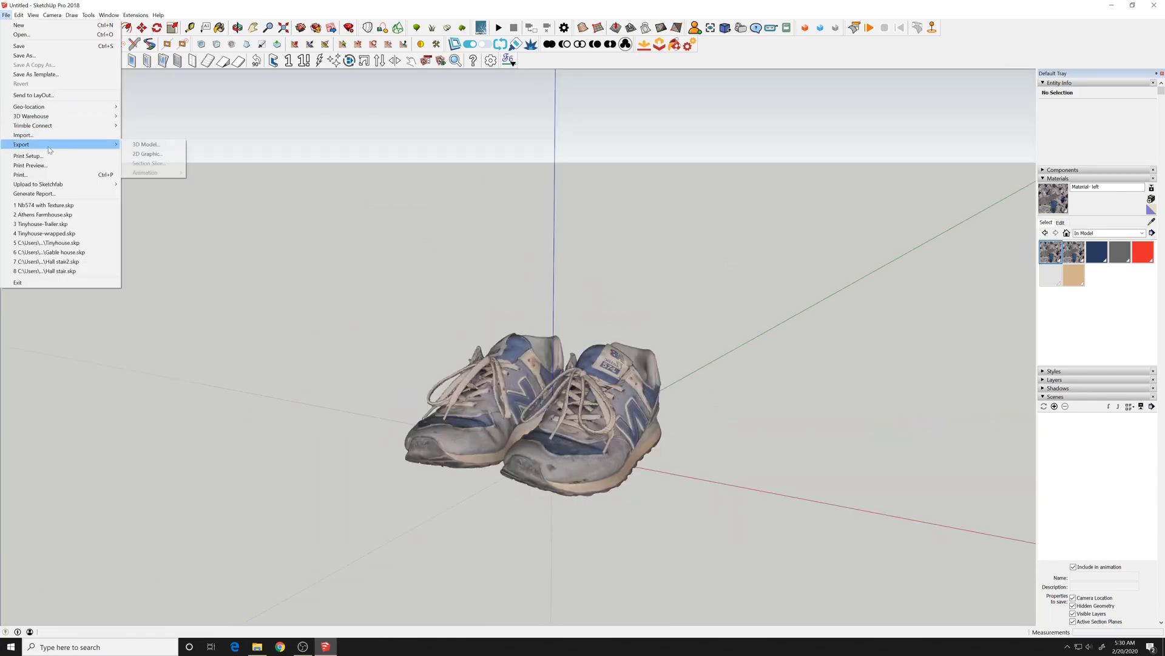
left_click(160, 145)
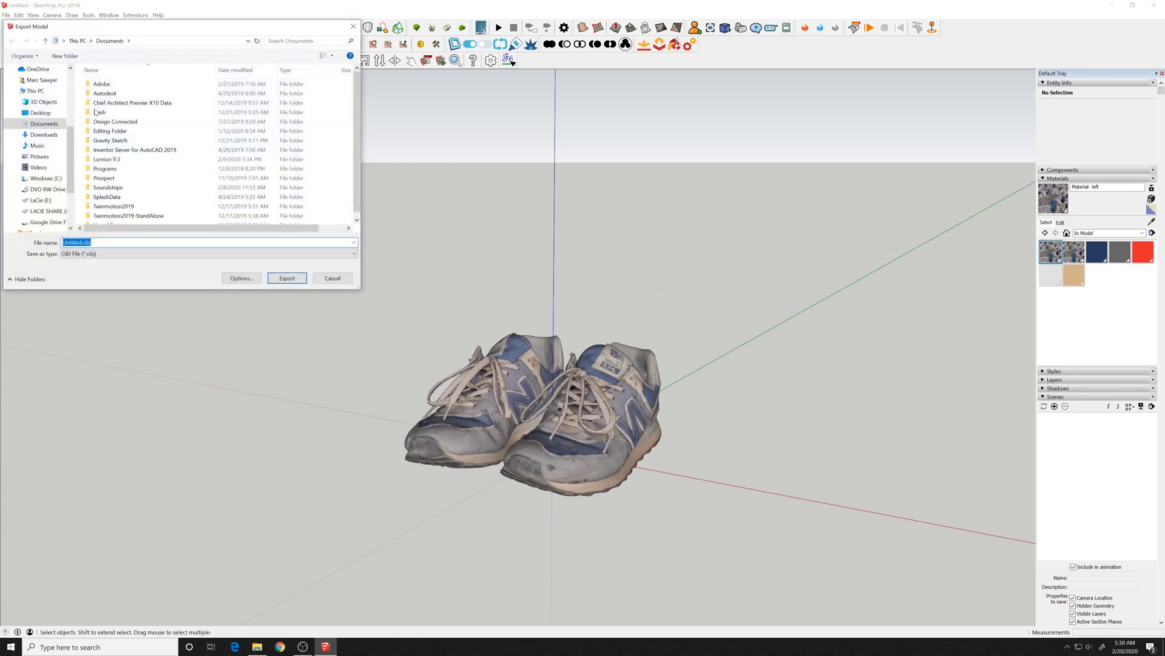
left_click(41, 113)
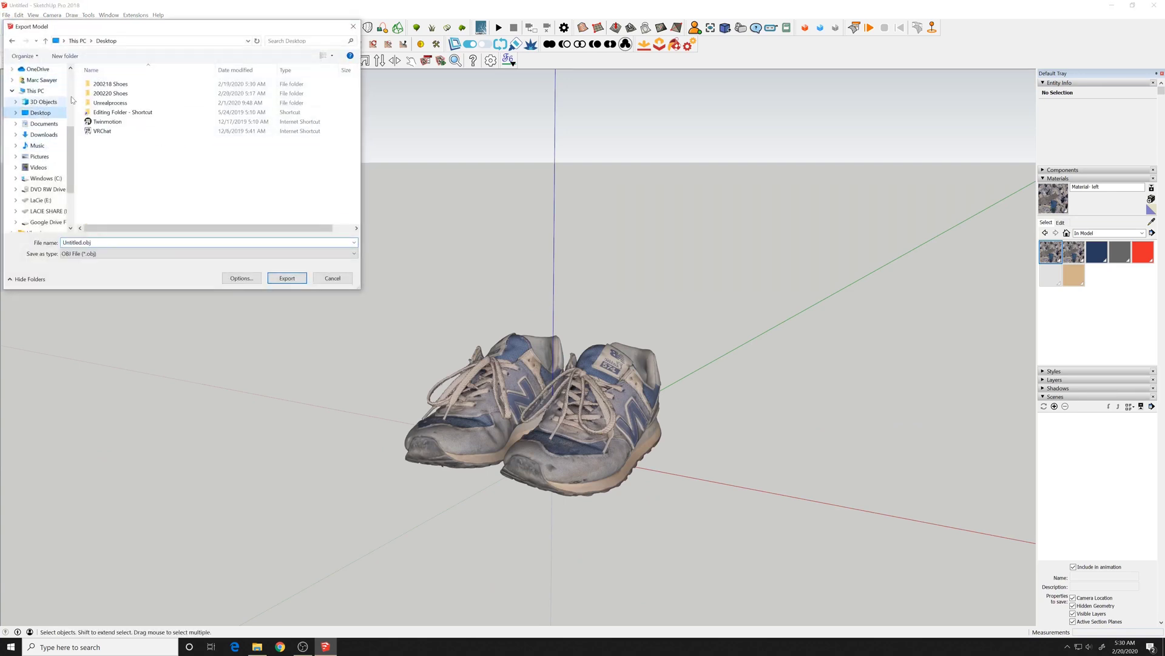
double_click(111, 93)
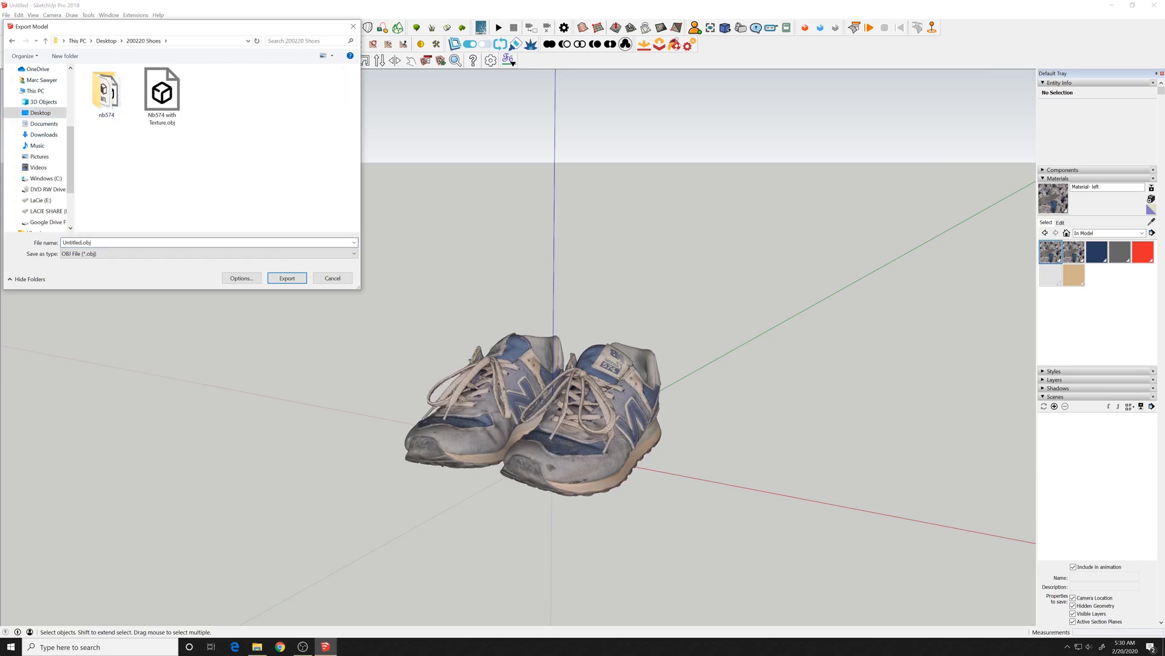
left_click(97, 242)
type("Neb")
key("BackSpace")
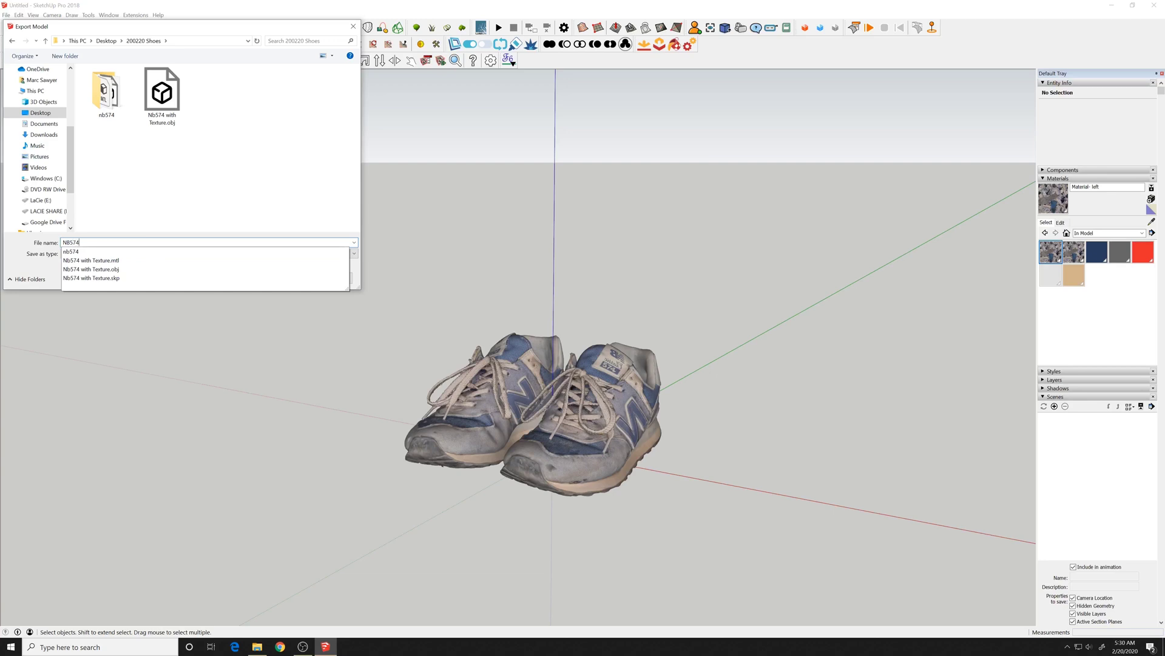
type("B574 Pair")
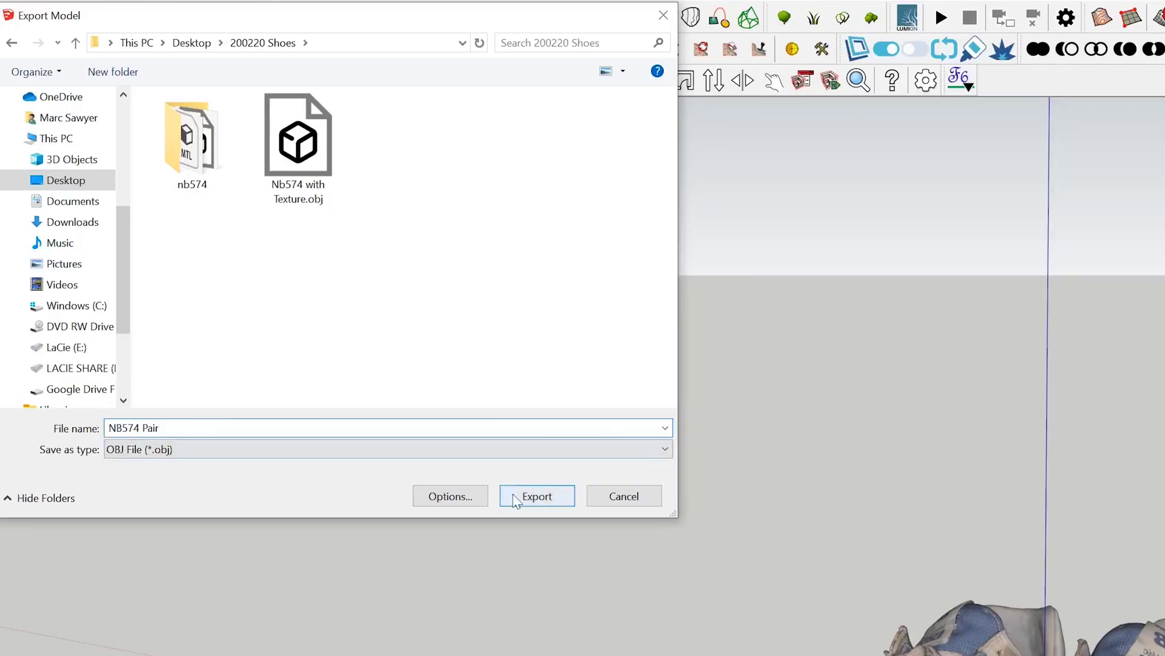
Step: Accept the OBJ options with edges, texture maps, swapped YZ coordinates and Model Units, and export the pair of shoes
left_click(249, 280)
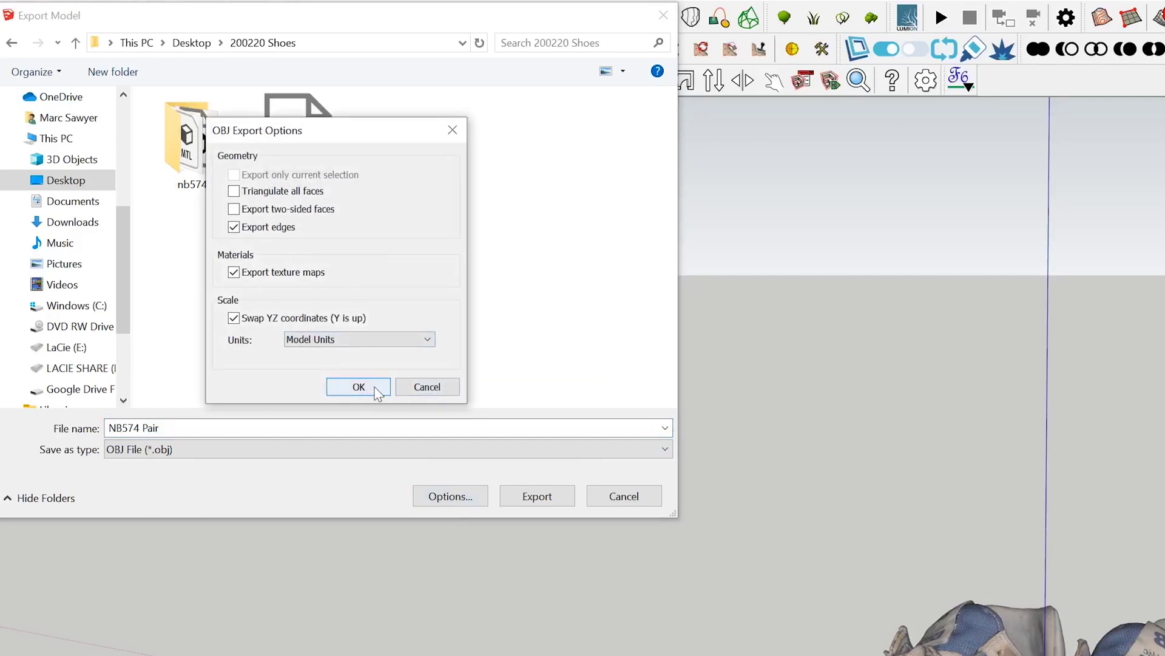
left_click(358, 386)
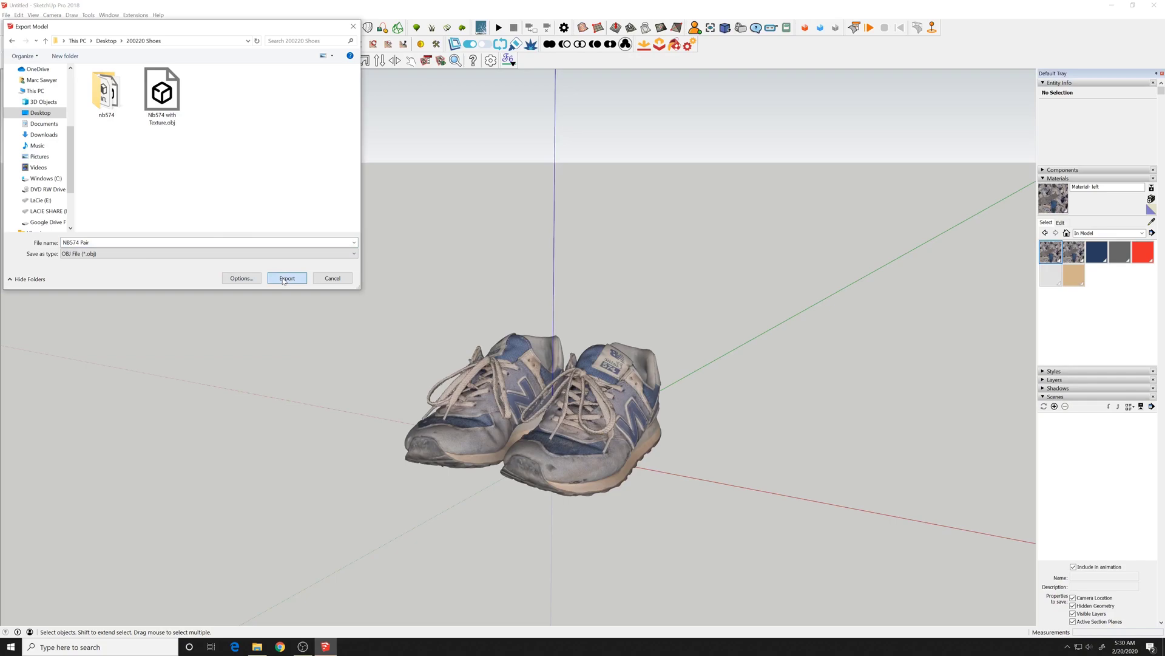
left_click(283, 279)
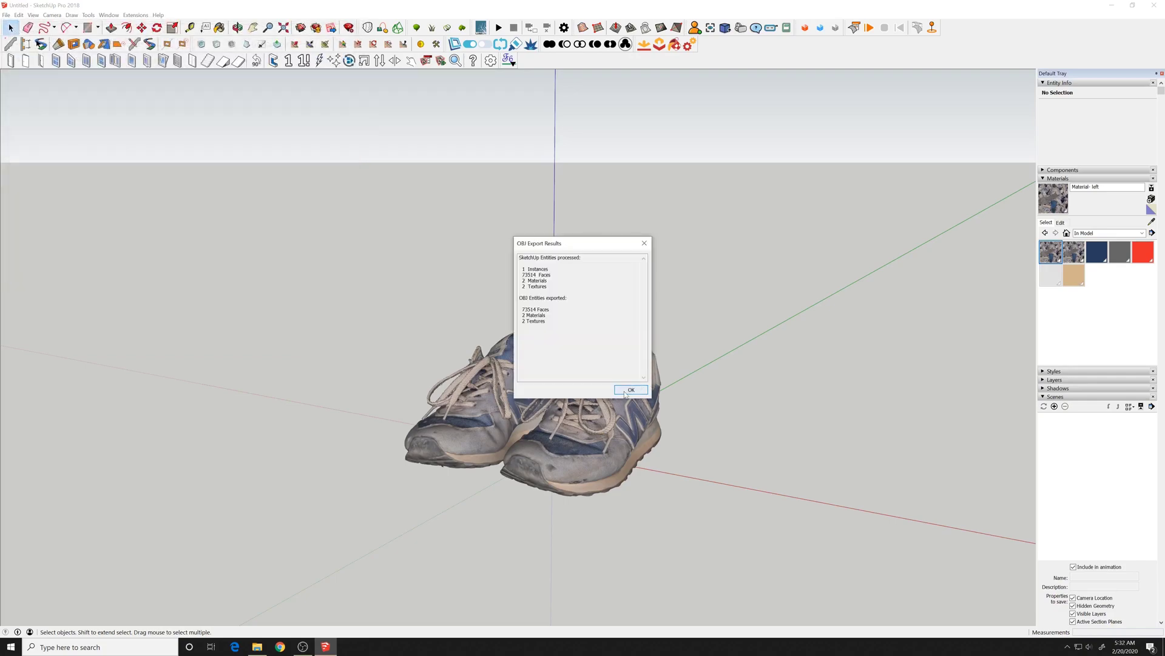
left_click(628, 389)
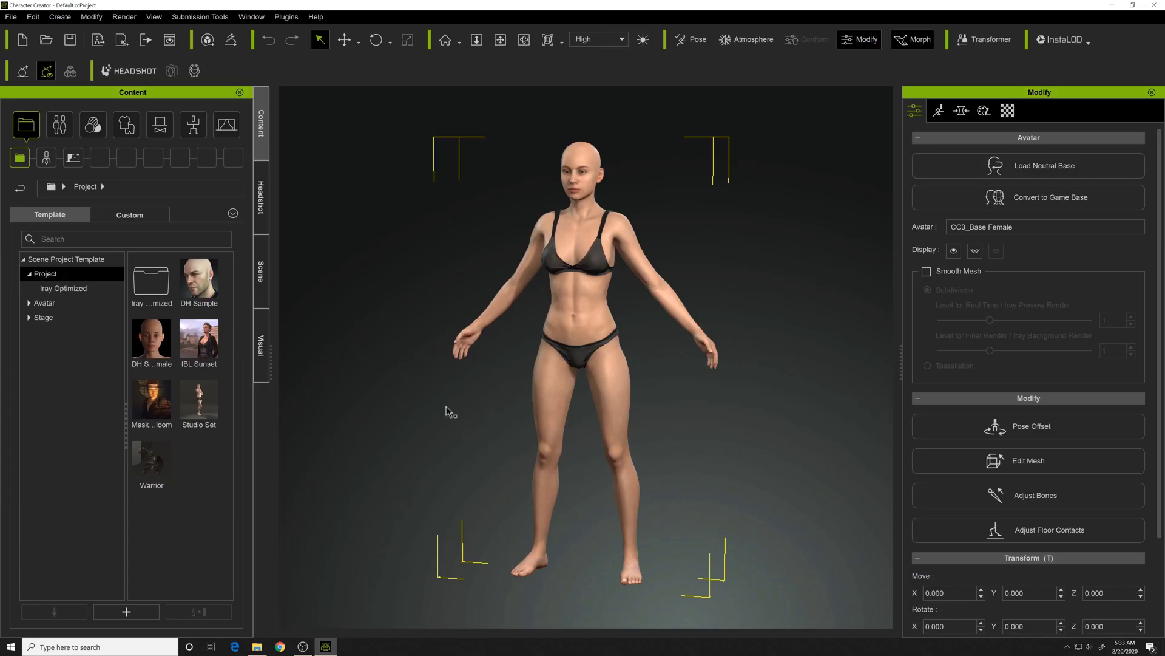
Step: Switch to Character Creator and load the clothed Outfits_Male template as the avatar, replacing the base female
left_click(30, 303)
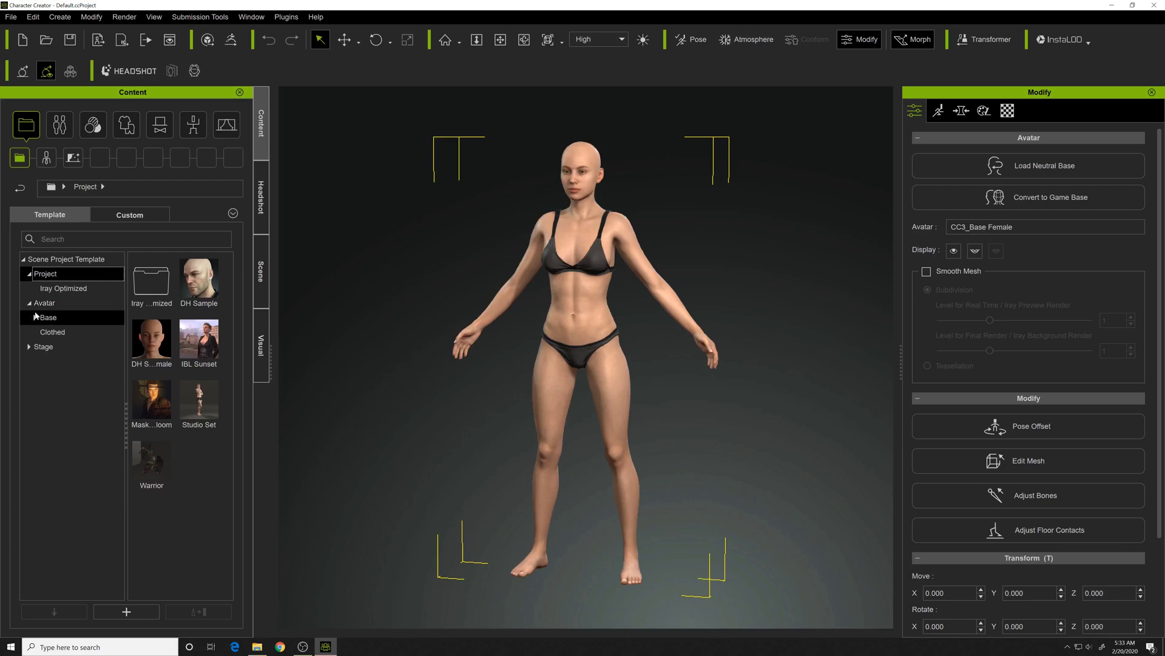
left_click(35, 318)
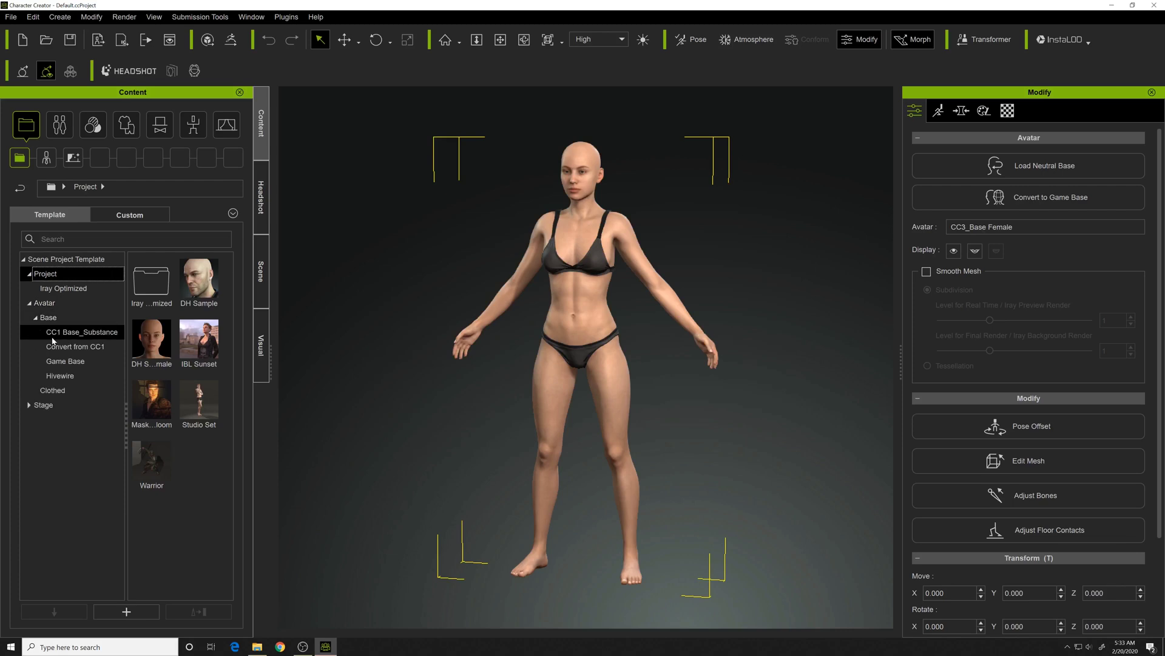
left_click(48, 392)
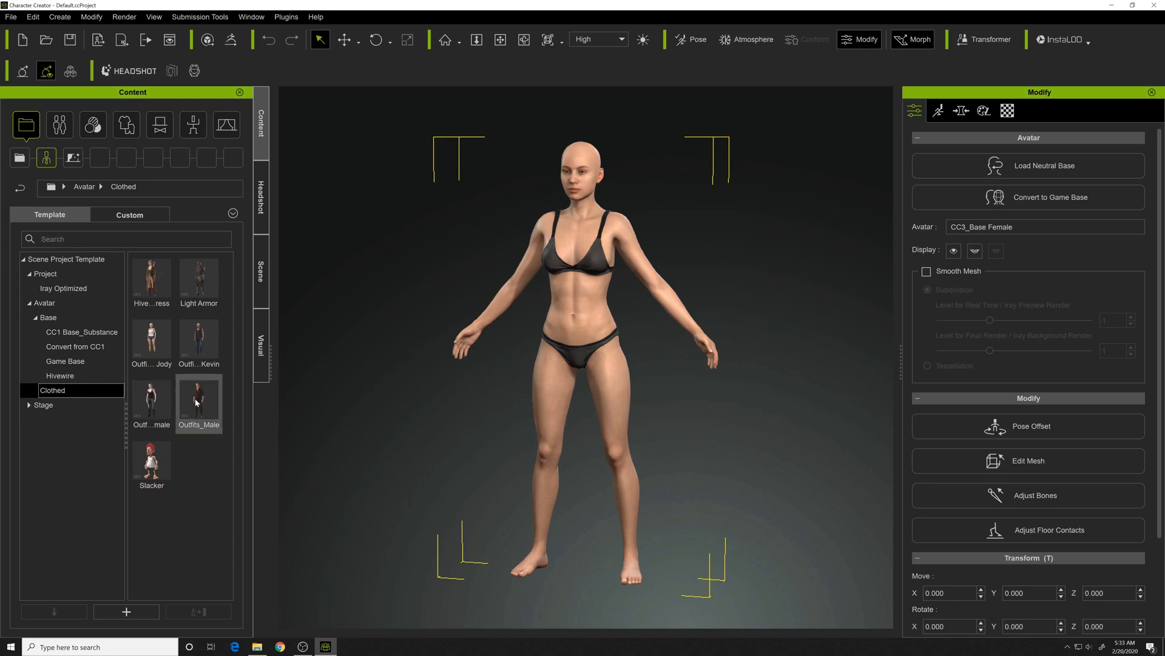
left_click_drag(196, 402, 604, 298)
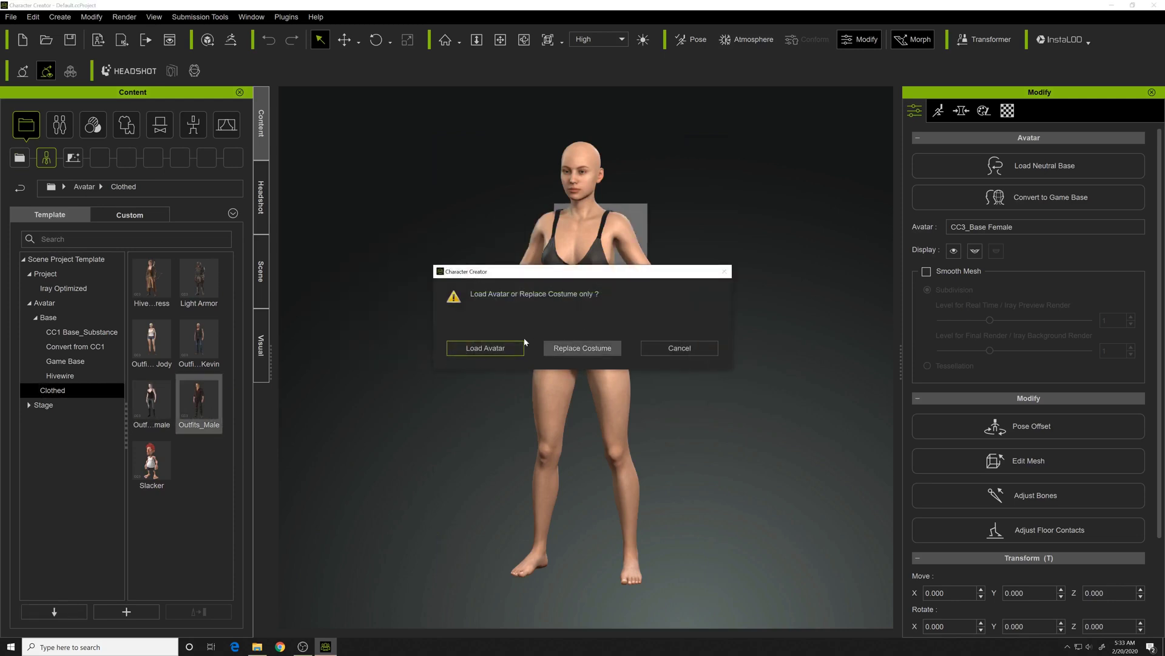
left_click(500, 349)
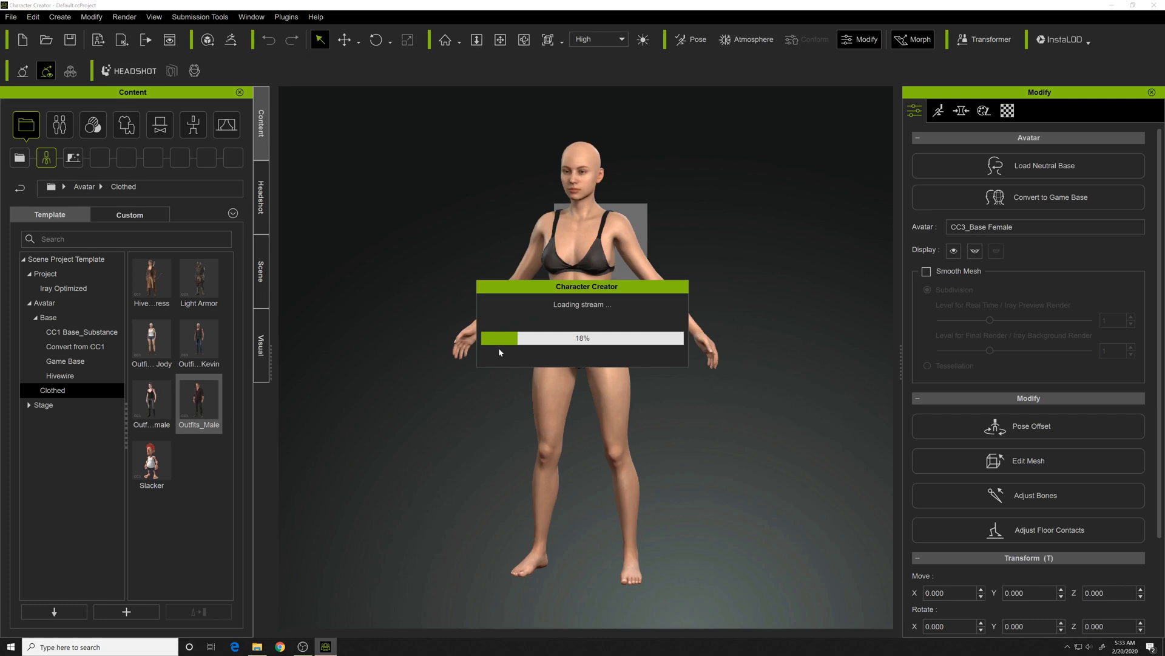
Step: Delete the avatar's Loose_Biker_Boots and apply the _Default MotionPlus pose
left_click(539, 552)
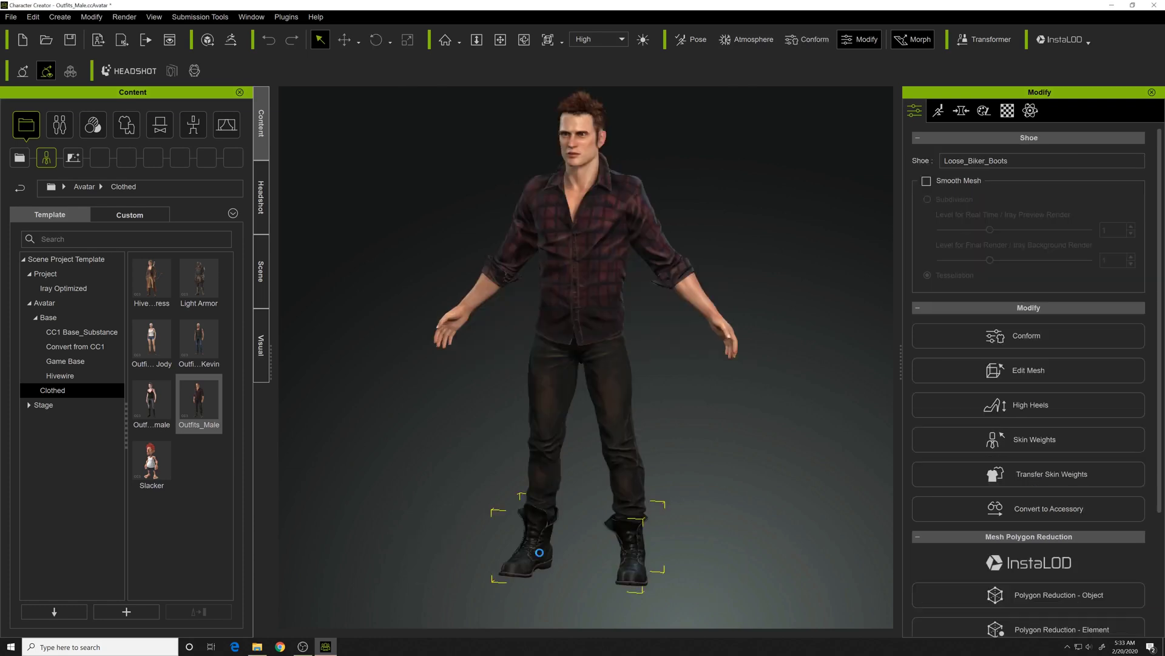
key("Delete")
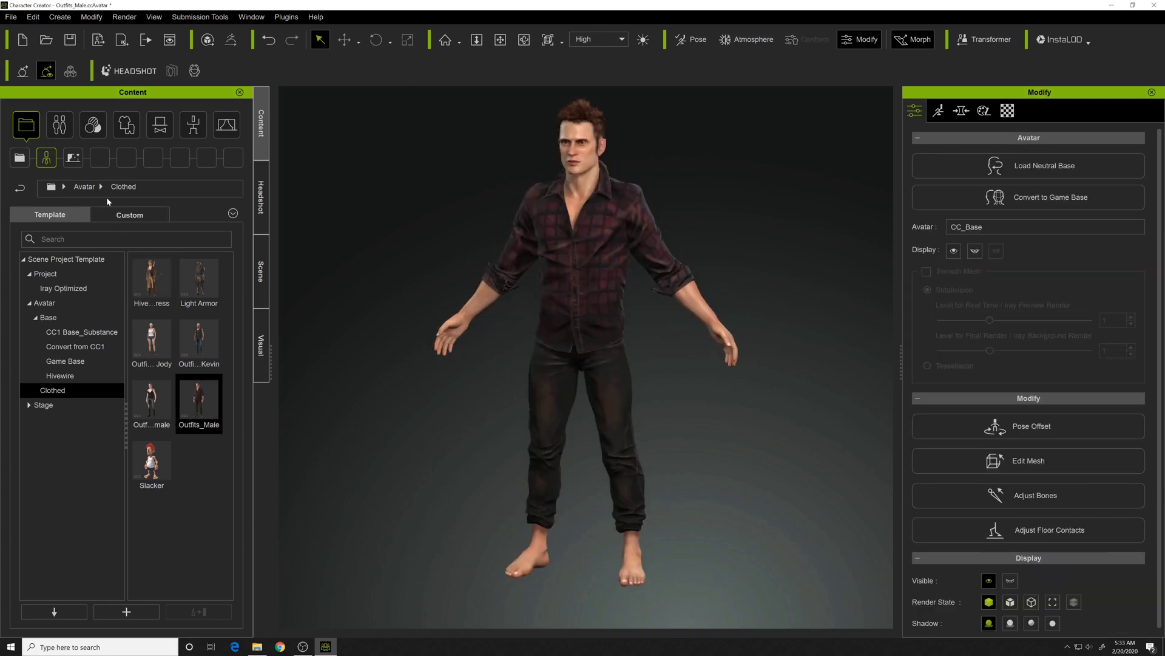
left_click(194, 129)
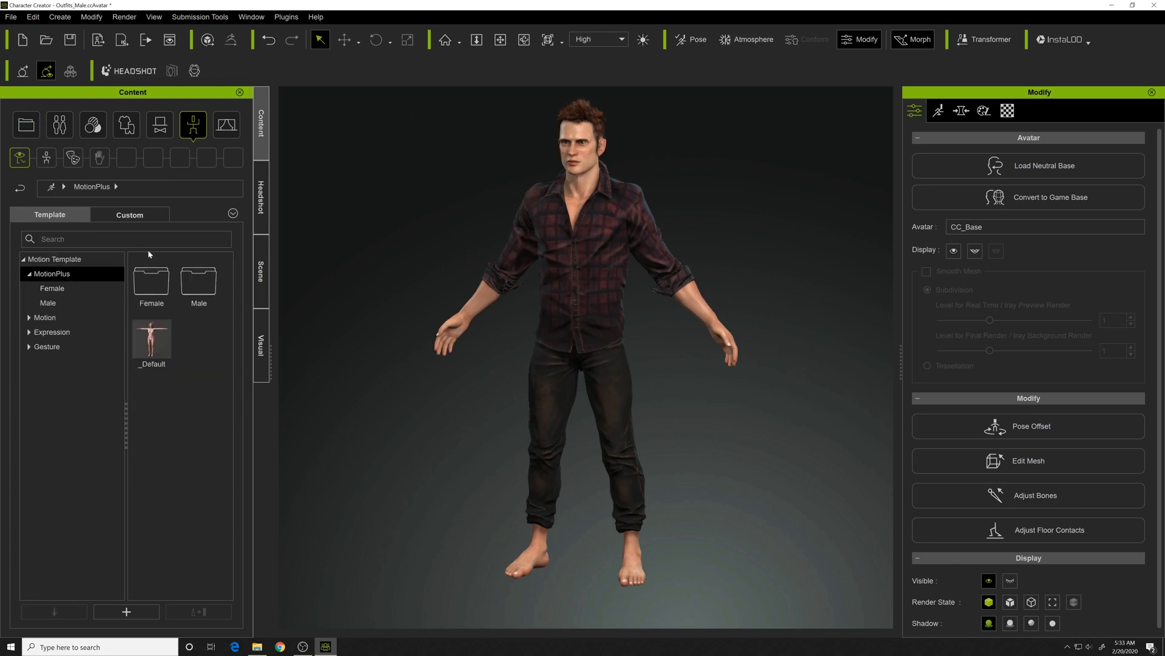
left_click_drag(151, 340, 575, 274)
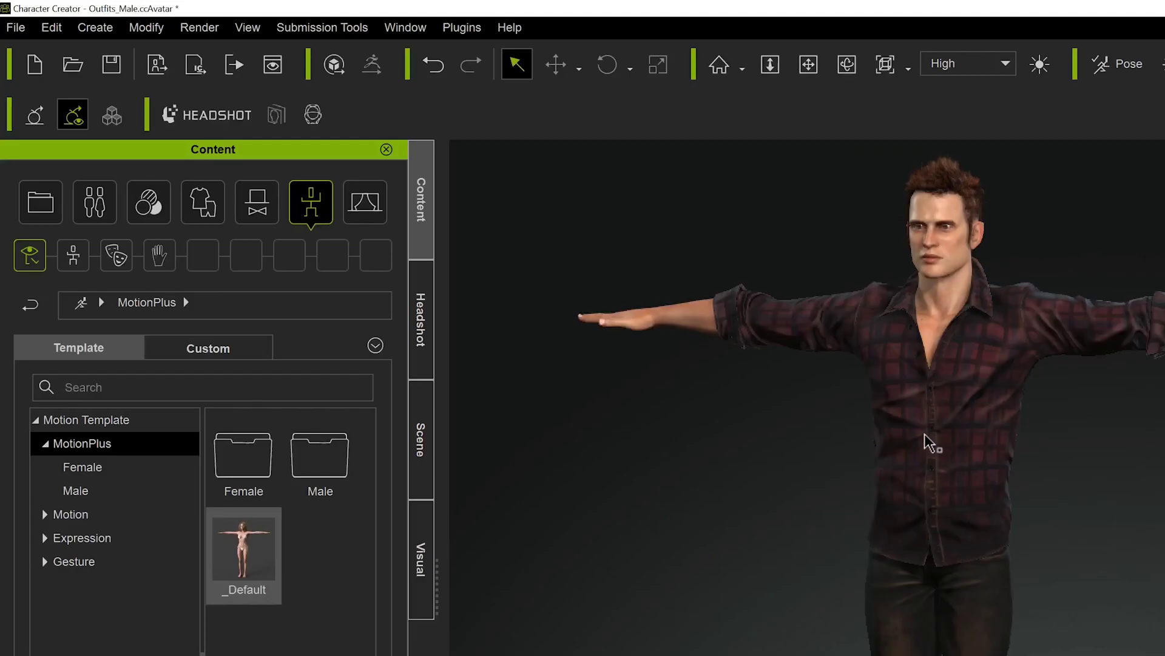
Step: Import NB574 Pair.obj from the 200220 Shoes folder on the desktop as an accessory for the avatar
left_click(59, 16)
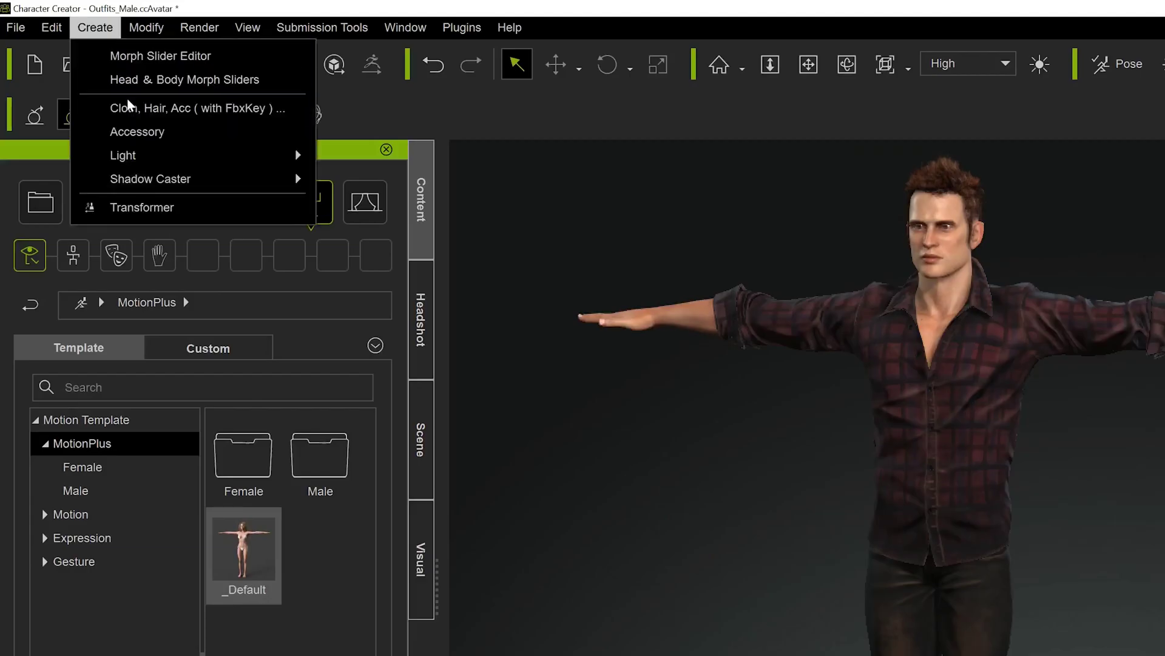
left_click(80, 82)
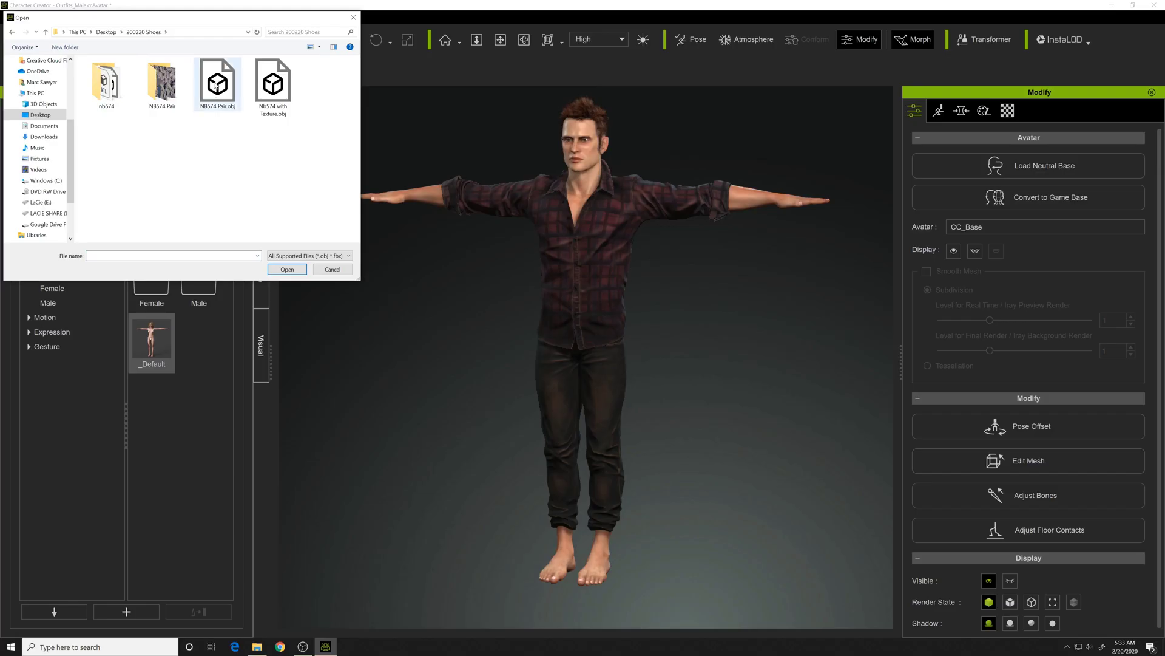
left_click(216, 86)
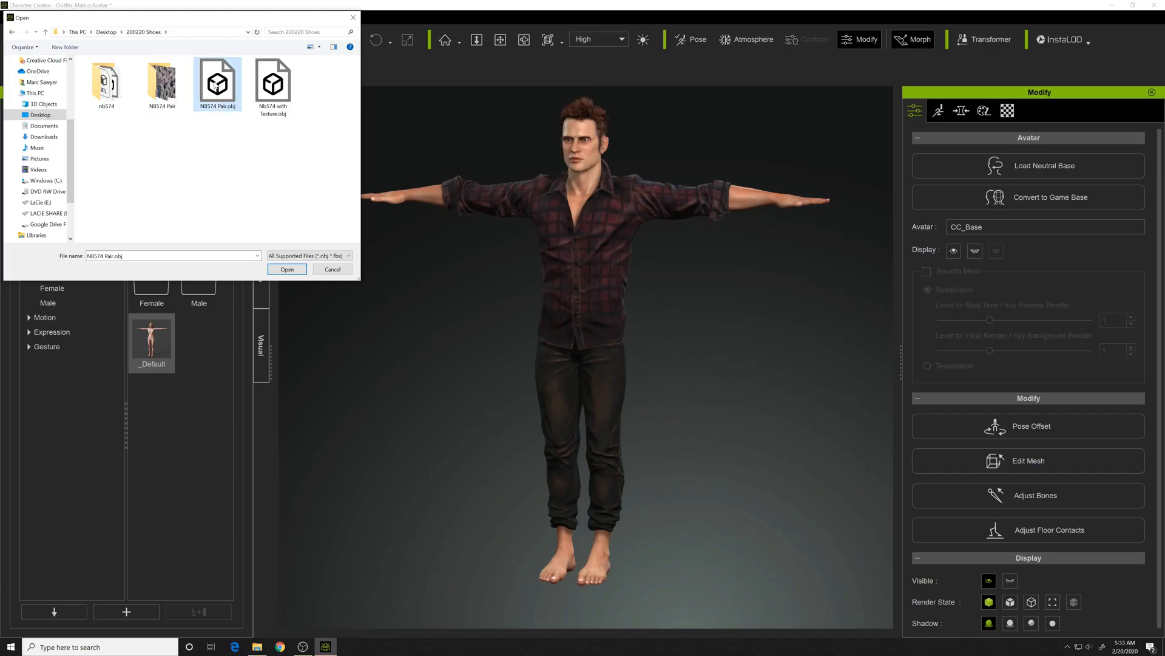
left_click(289, 272)
left_click(287, 269)
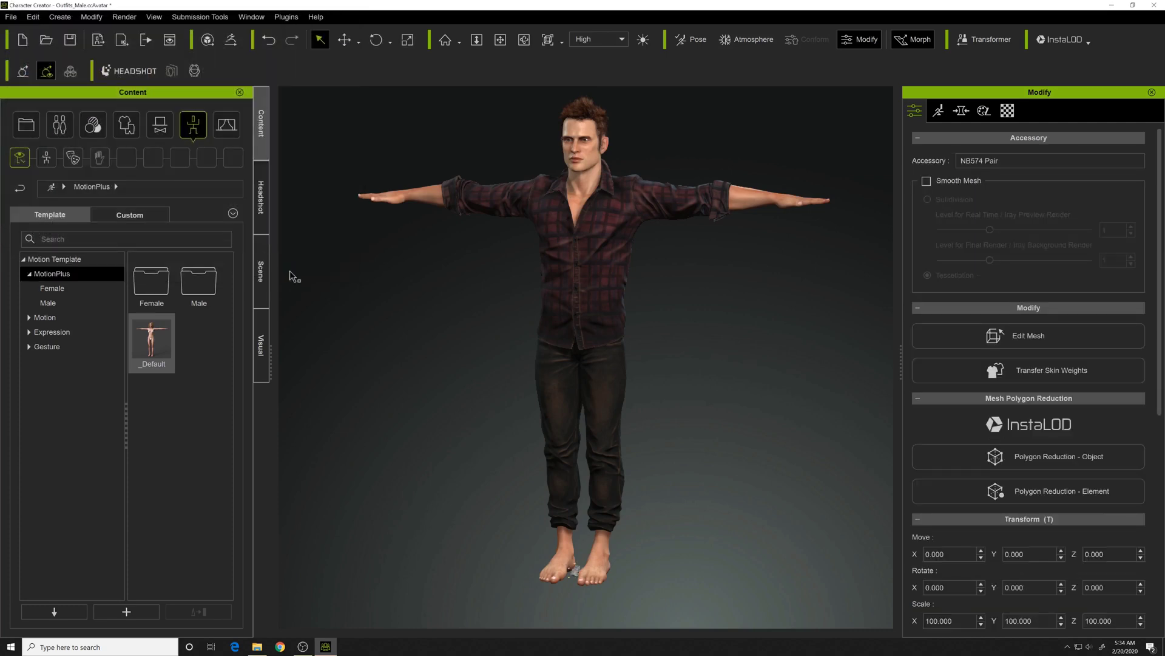
Step: Scale the tiny NB574 Pair up uniformly to about 428 percent to match the avatar's feet
scroll(587, 593, "up", 8)
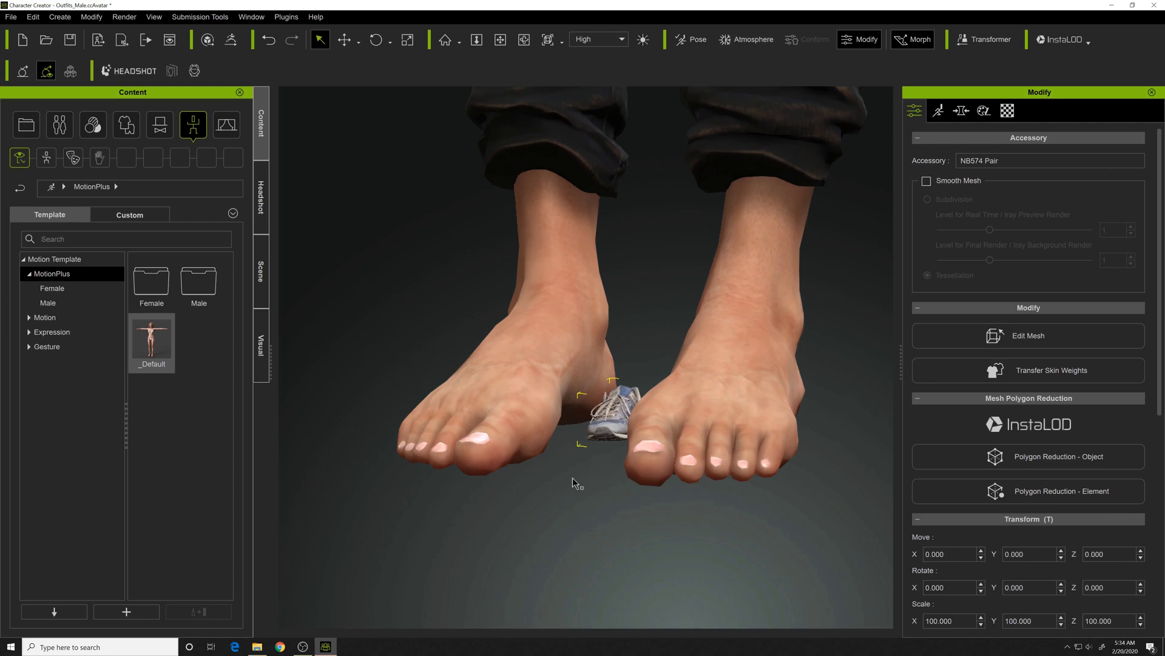
right_click_drag(573, 477, 631, 478)
left_click(410, 41)
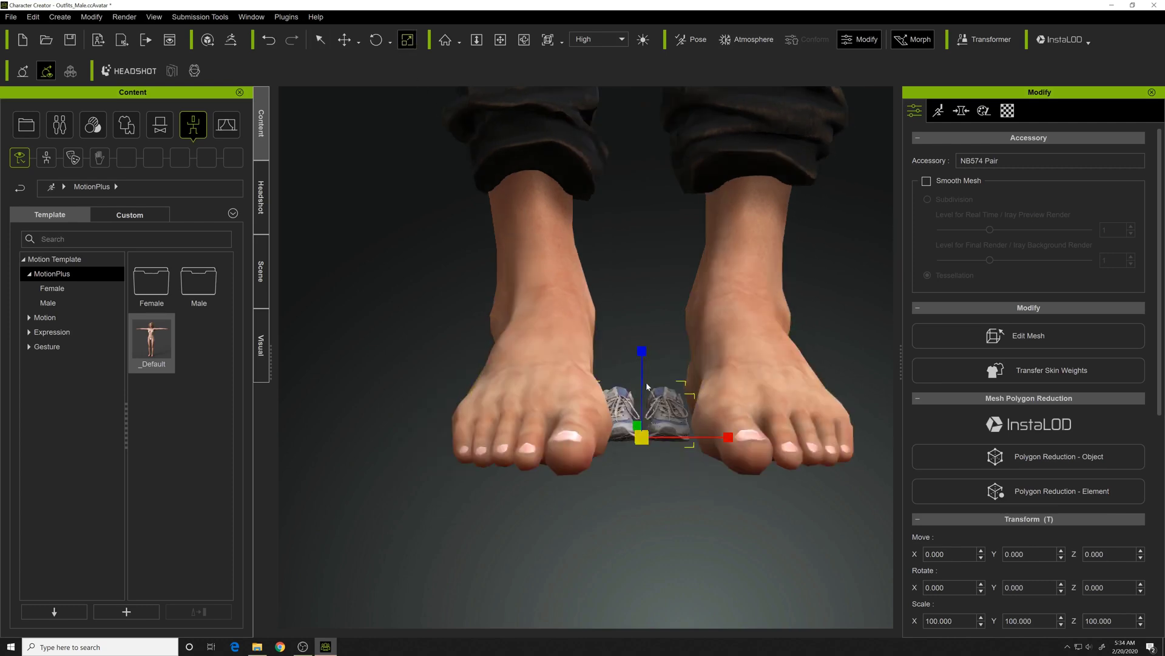
left_click_drag(647, 427, 746, 258)
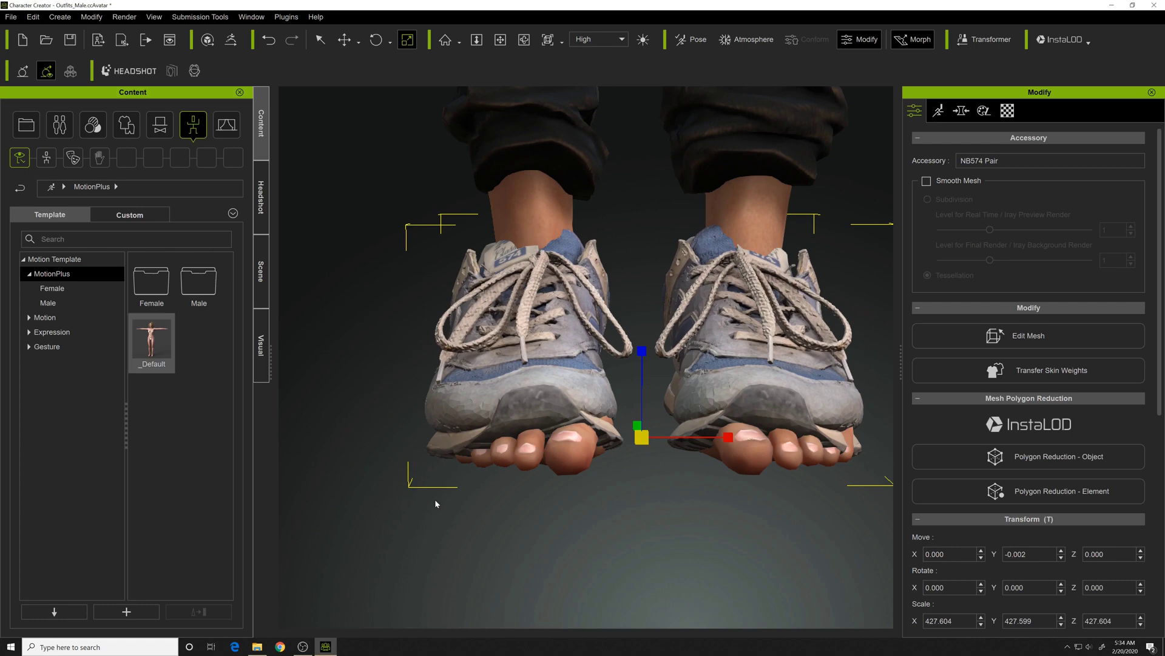
Step: Move the shoe pair forward to about 3.19 on Z so the soles extend past the toes
mouse_move(503, 497)
middle_mouse_down()
mouse_move(554, 504)
mouse_move(495, 493)
middle_mouse_up()
right_click_drag(524, 512, 837, 544)
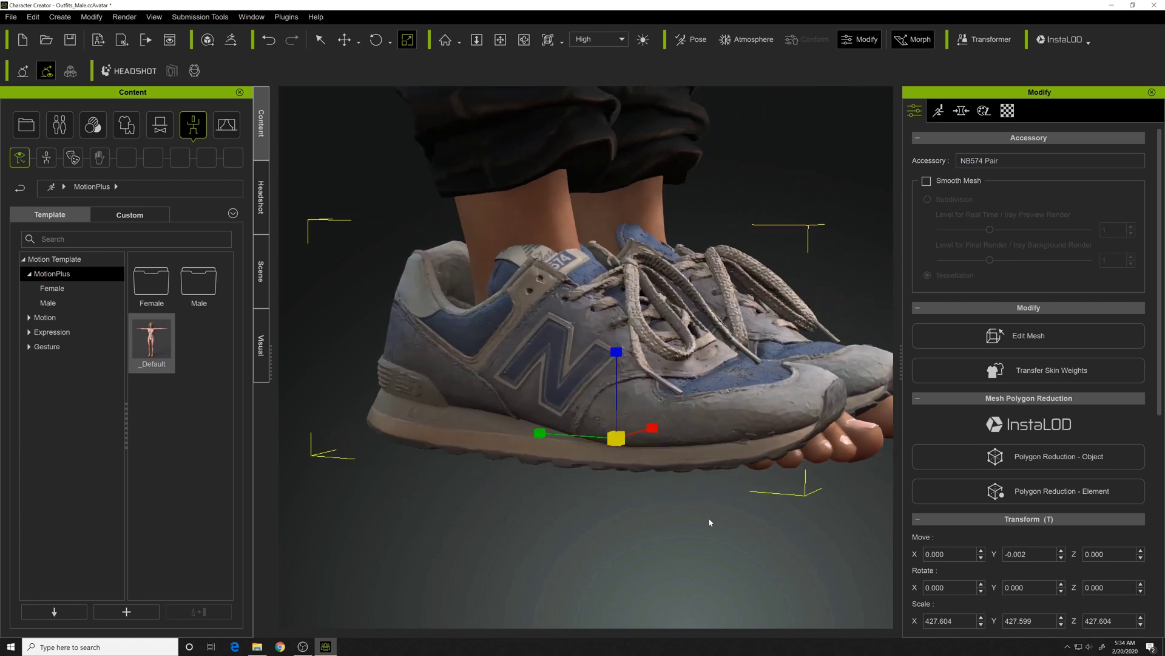
scroll(668, 521, "down", 4)
right_click_drag(587, 515, 721, 532)
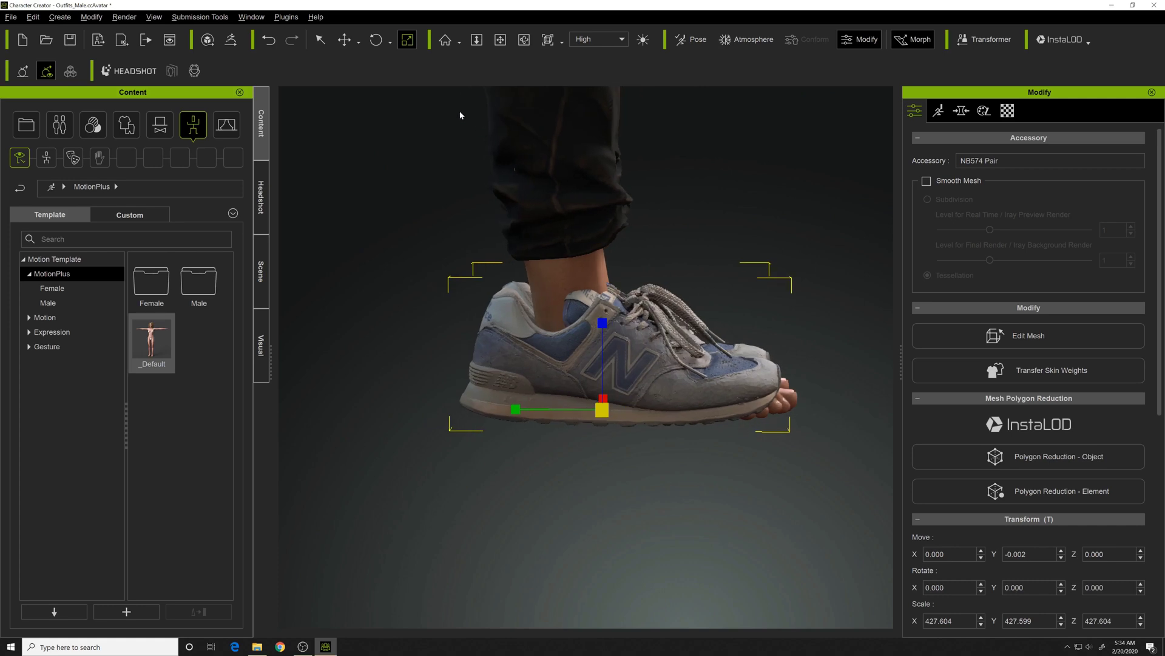
left_click(344, 40)
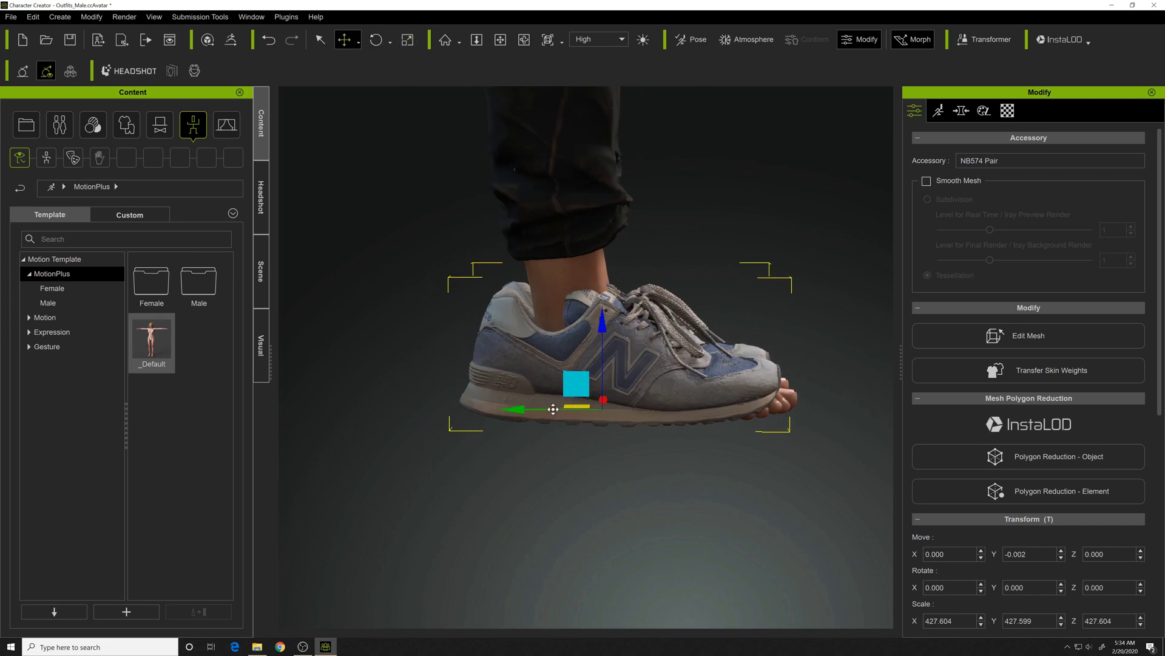
left_click_drag(553, 408, 576, 410)
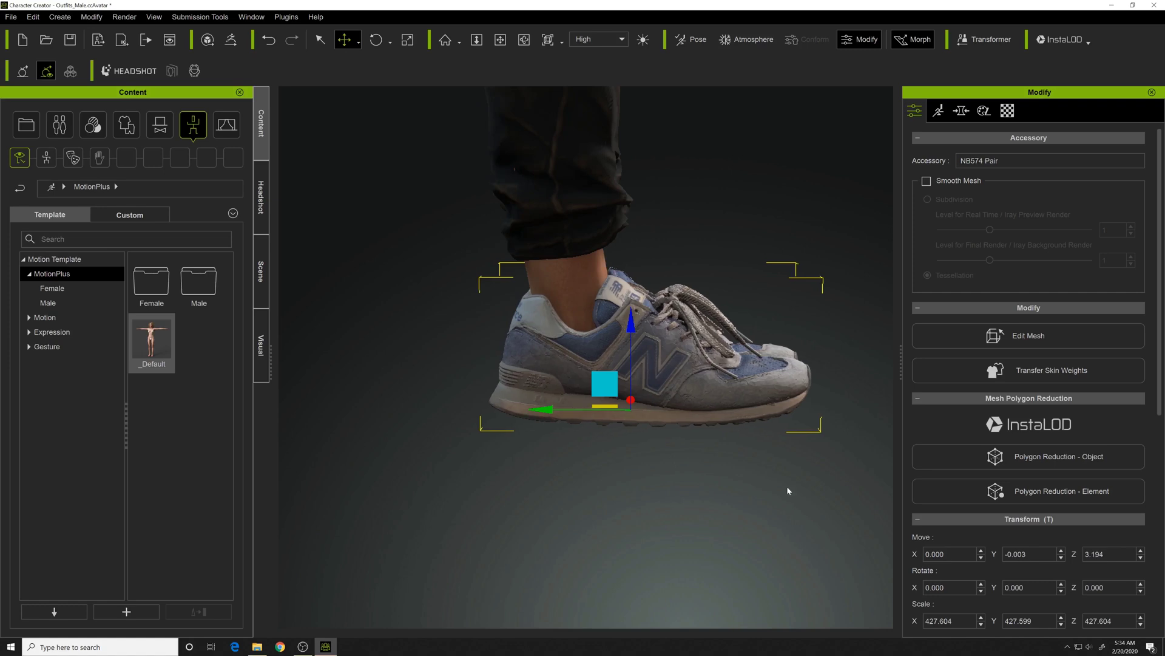
Step: Lower the shoes to about -1.07 on Y, enlarge them to about 458.5 percent and place them at about 3.94 on Z
right_click_drag(798, 491, 333, 427)
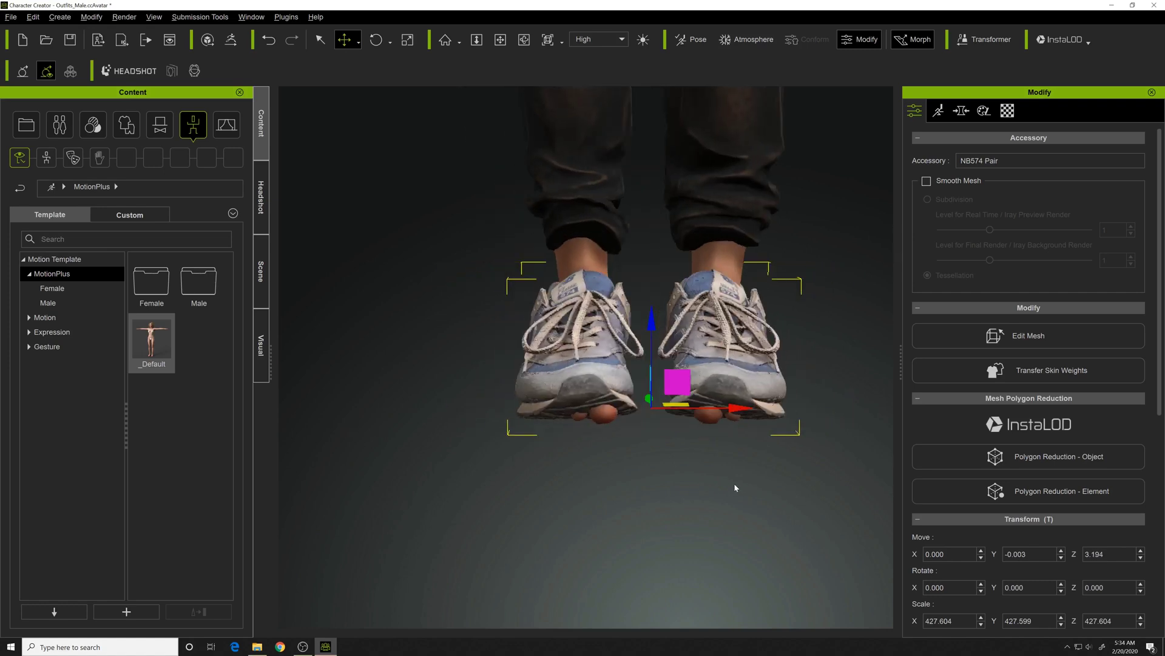
right_click_drag(731, 479, 649, 452)
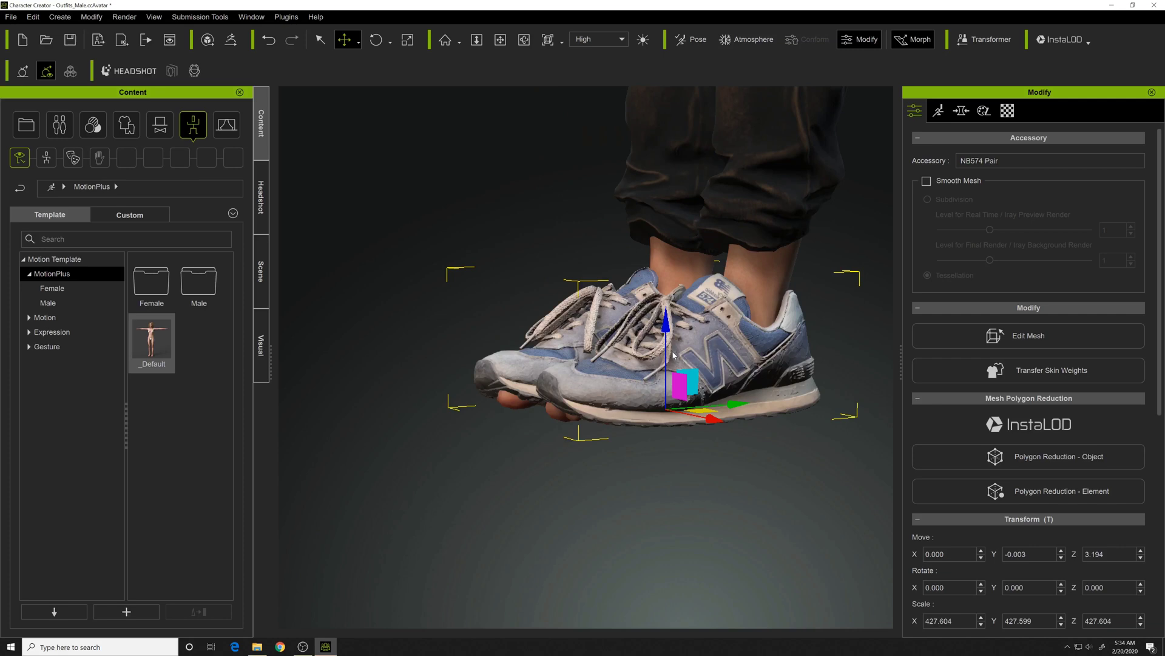
left_click_drag(666, 352, 664, 365)
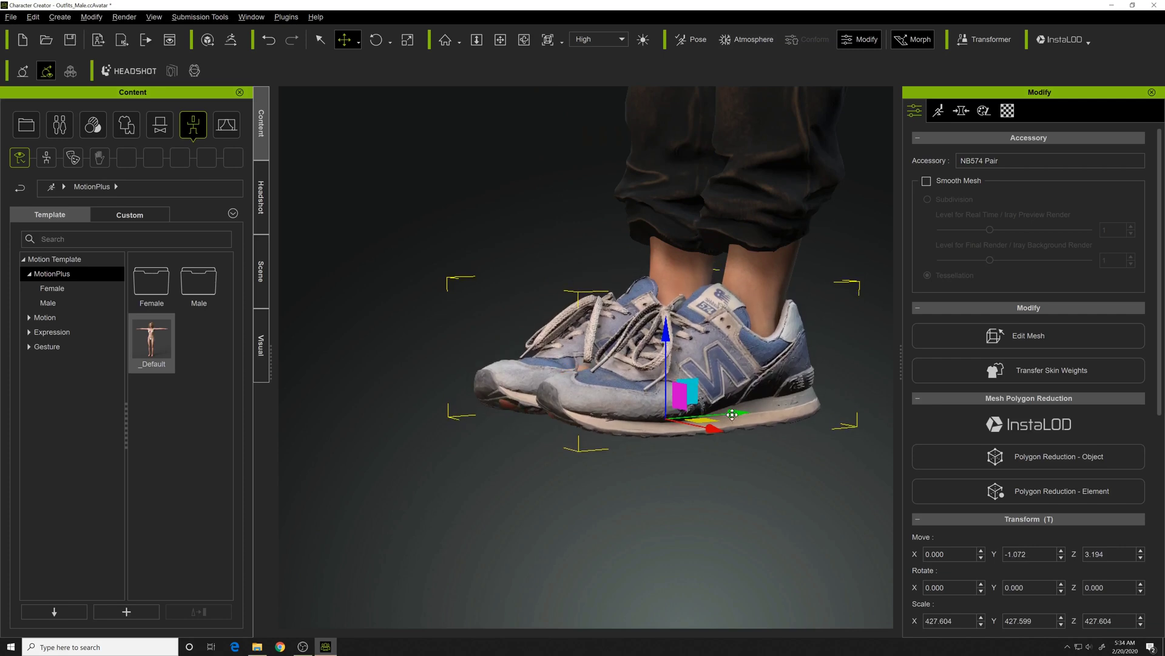
left_click(407, 40)
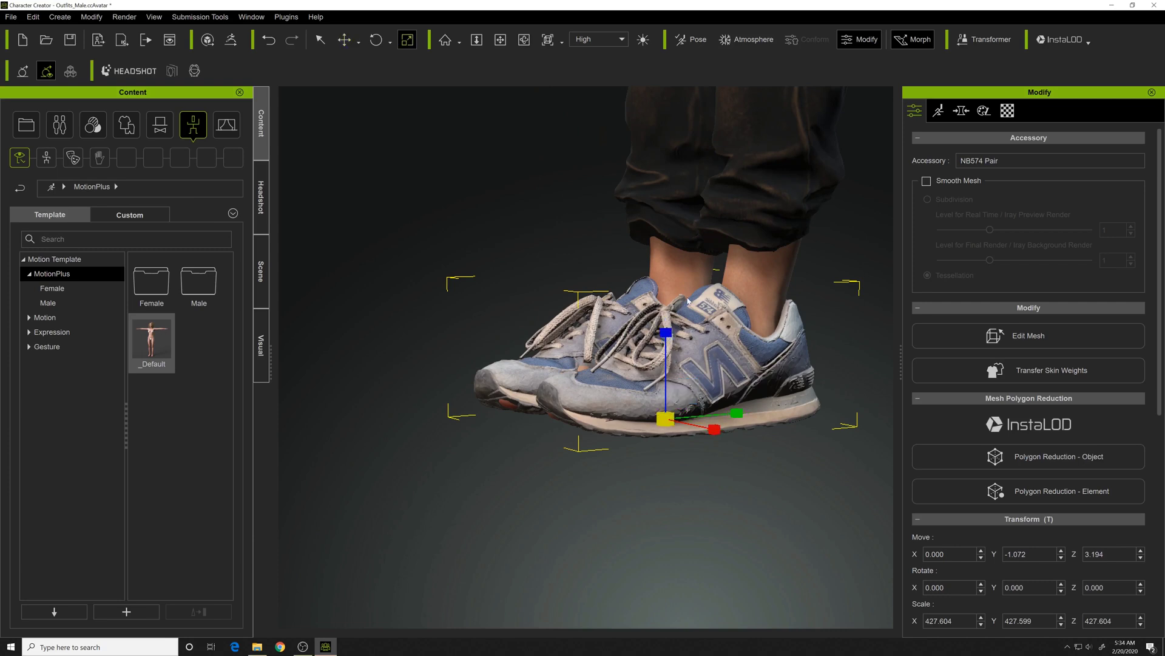
left_click_drag(665, 421, 668, 415)
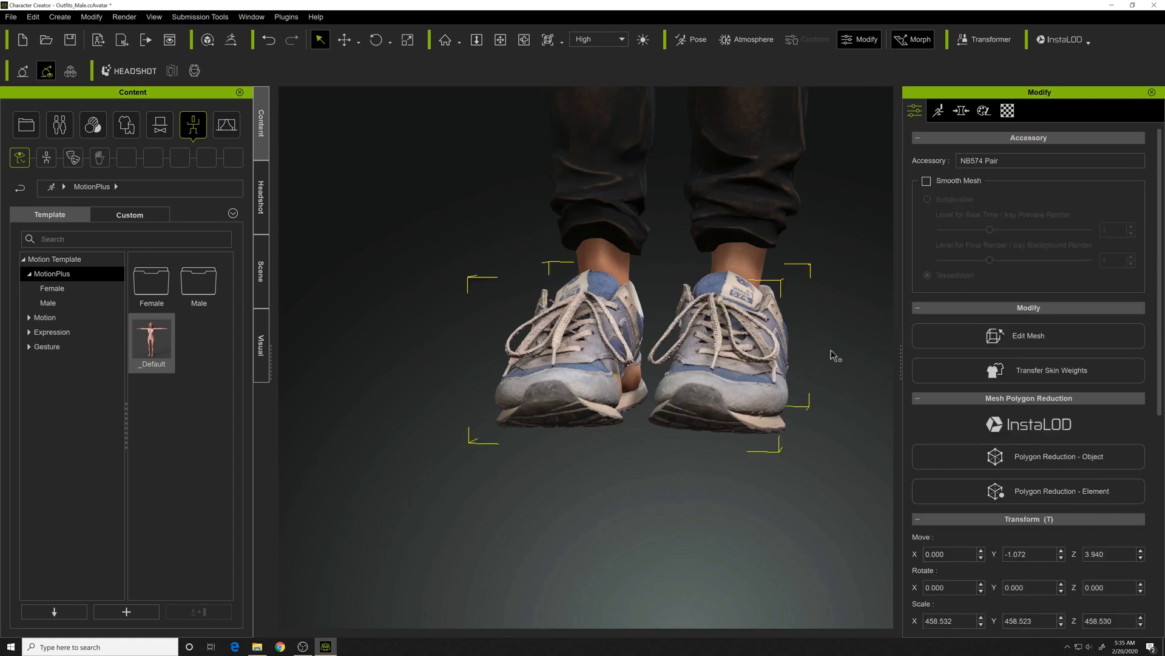
Step: Edit the shoe mesh by element, nudge the avatar's right shoe slightly inward over its foot, and finish mesh editing
left_click(1007, 335)
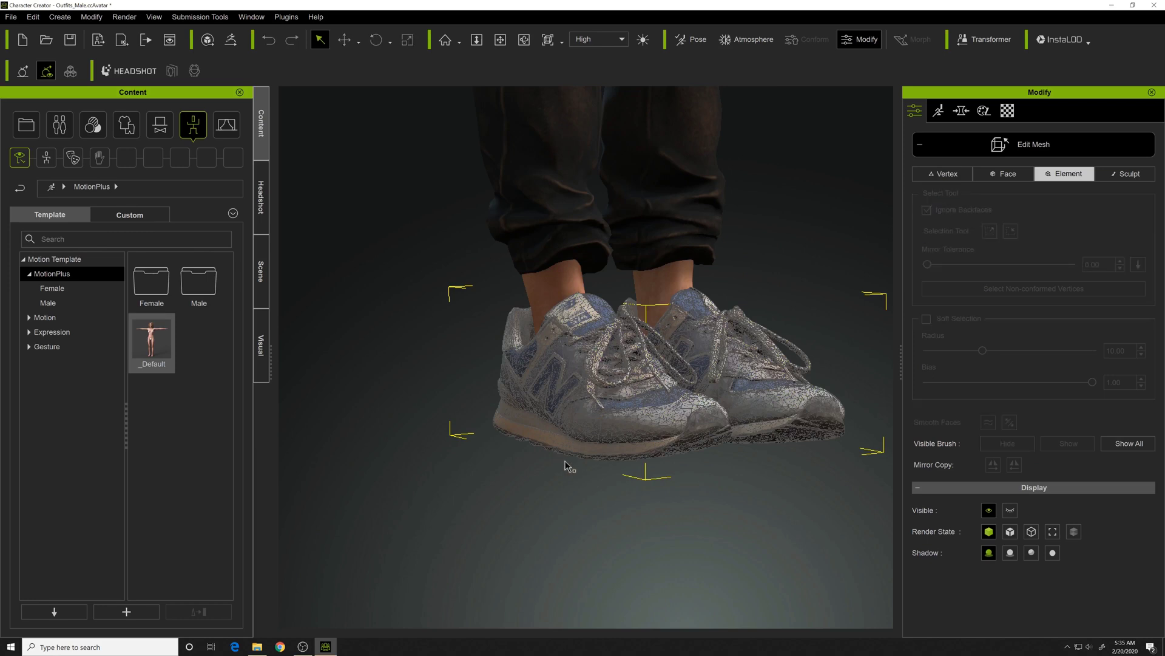
left_click(645, 429)
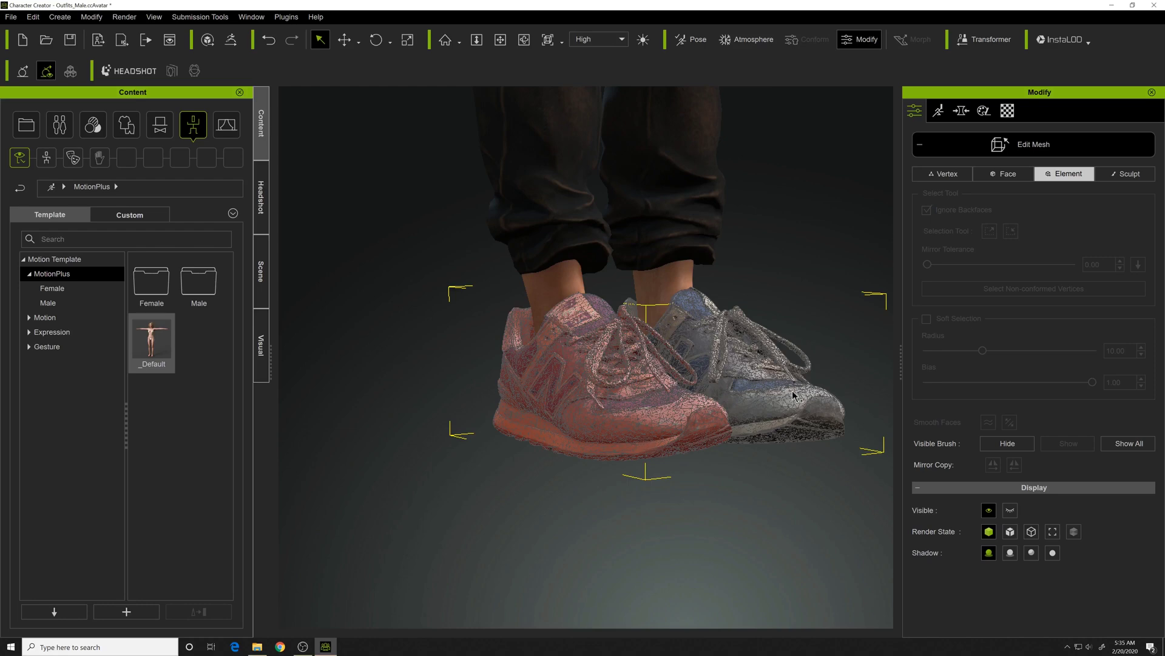
left_click_drag(726, 391, 663, 395, "alt")
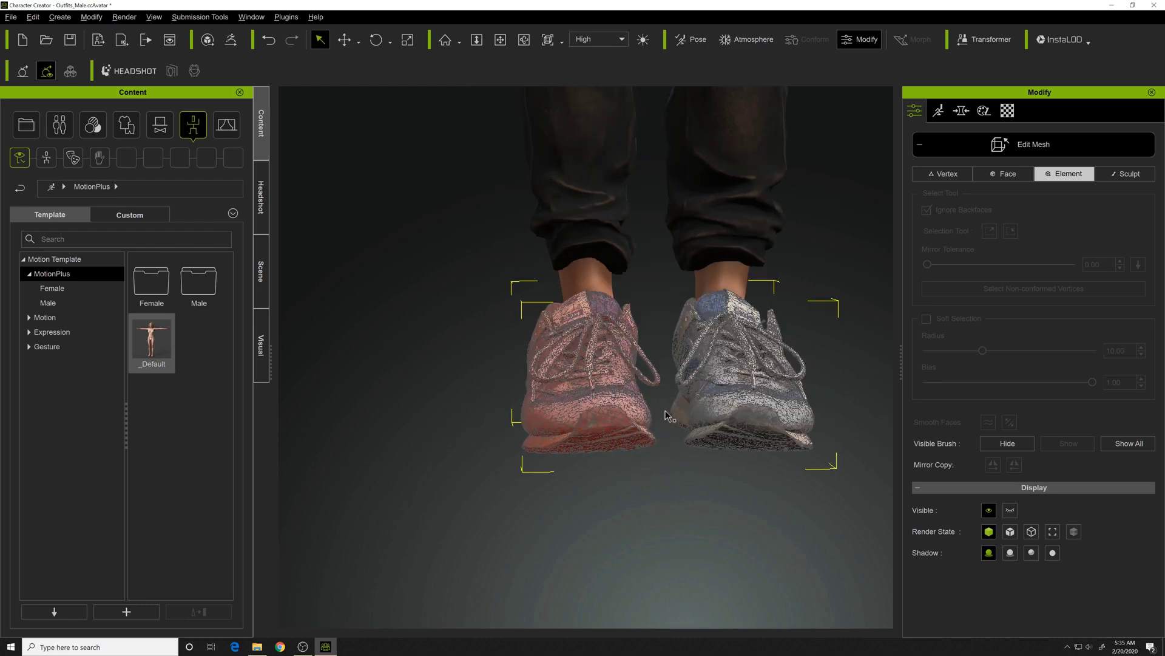
right_click_drag(654, 368, 644, 490)
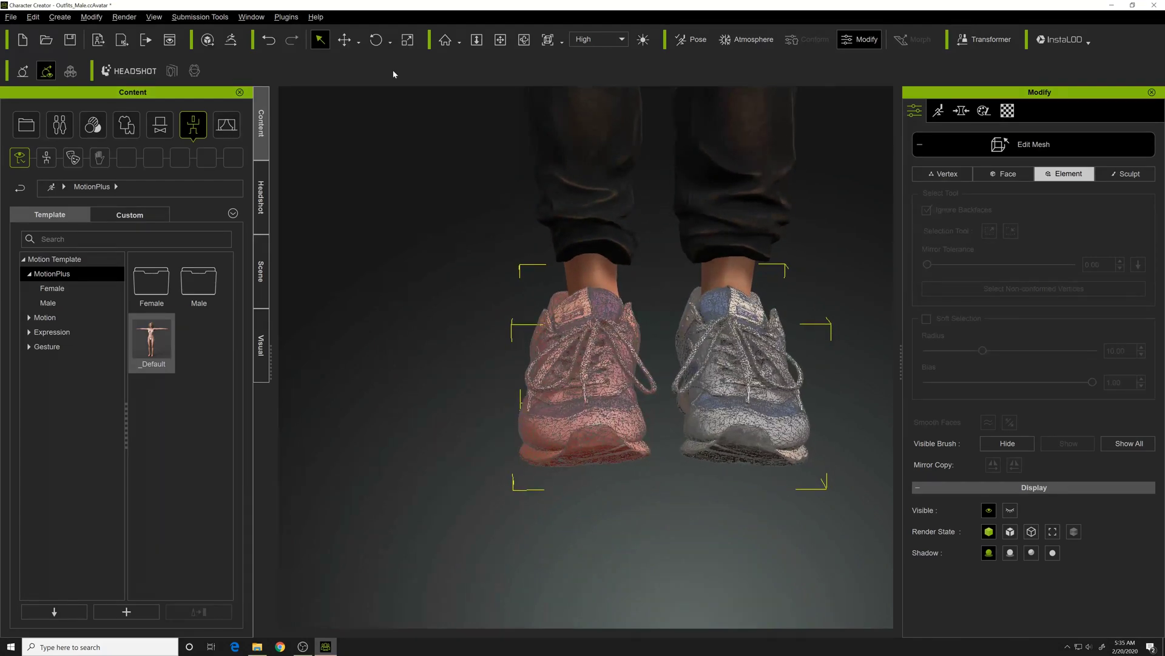
left_click(344, 40)
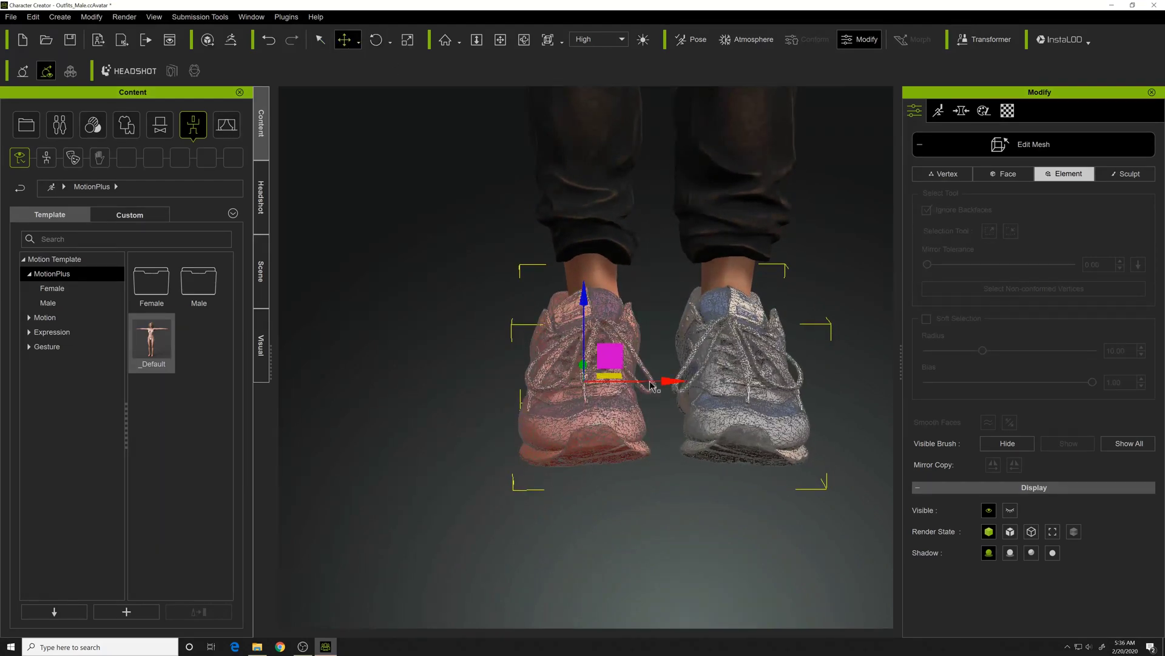
left_click_drag(653, 386, 663, 388)
left_click_drag(546, 451, 880, 475, "alt")
right_click_drag(515, 484, 600, 476)
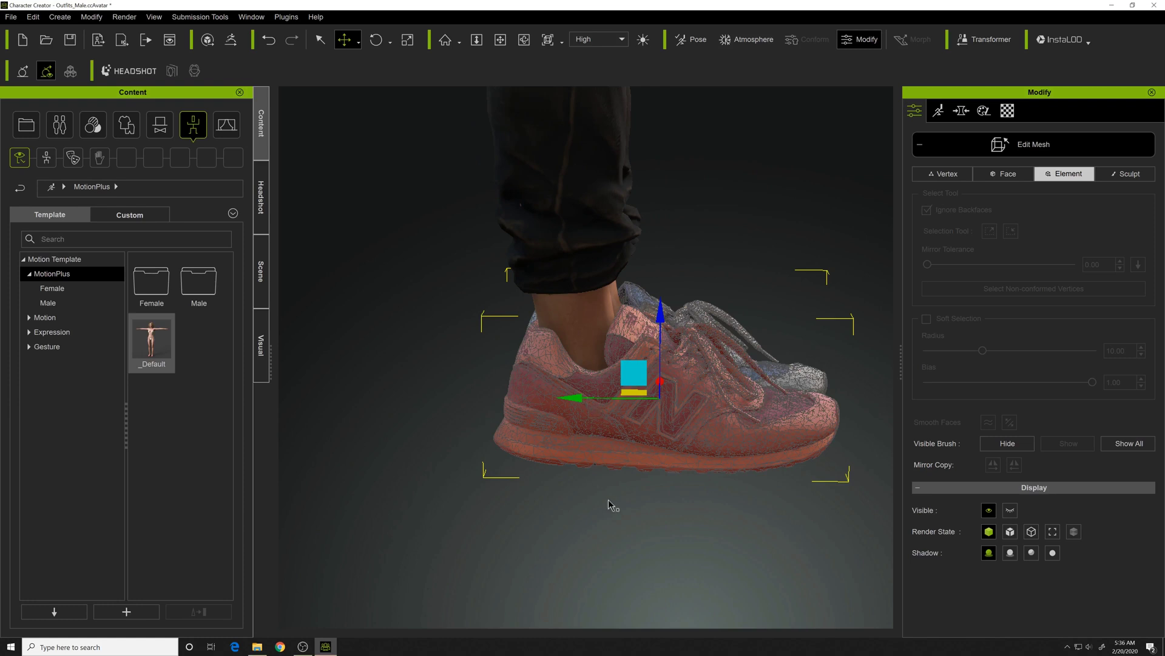
right_click_drag(610, 504, 709, 346)
left_click(1008, 143)
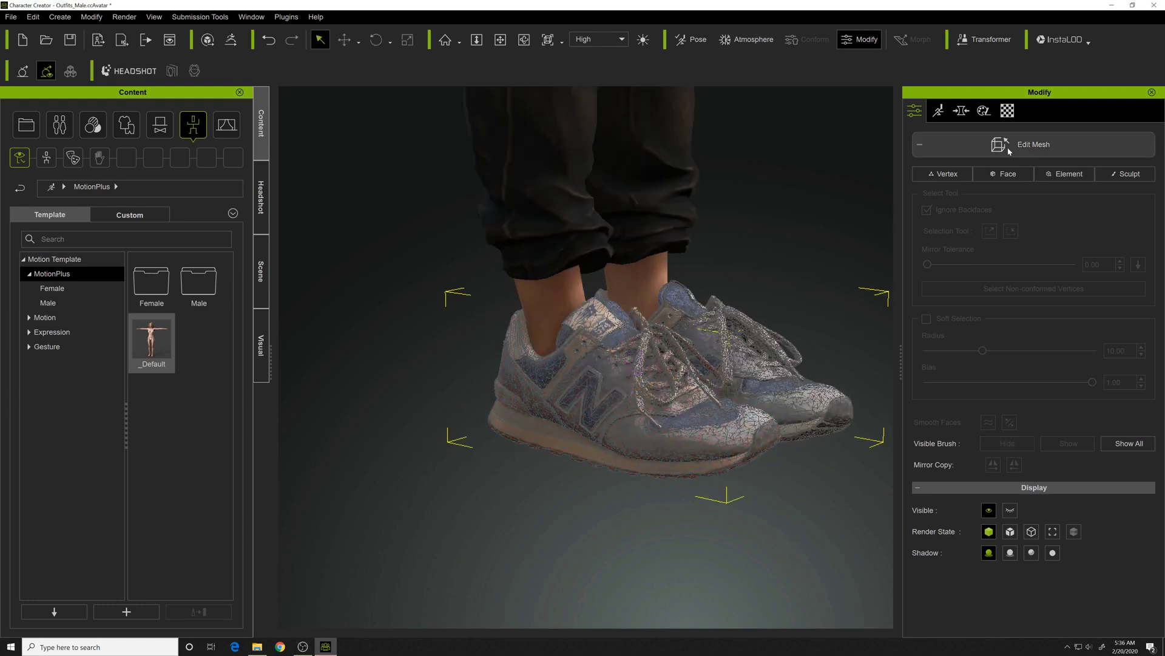
left_click(1014, 144)
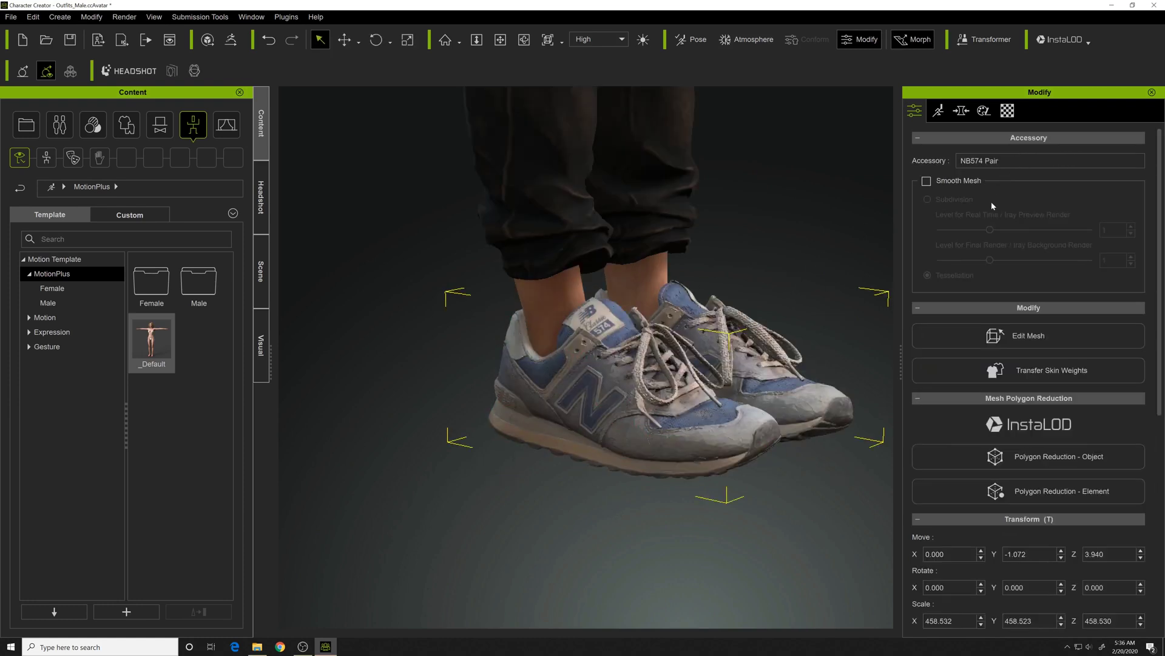
Step: Test how the shoes follow the avatar by applying the male Casual MotionPlus pose, and restore the _Default pose
left_click(779, 290)
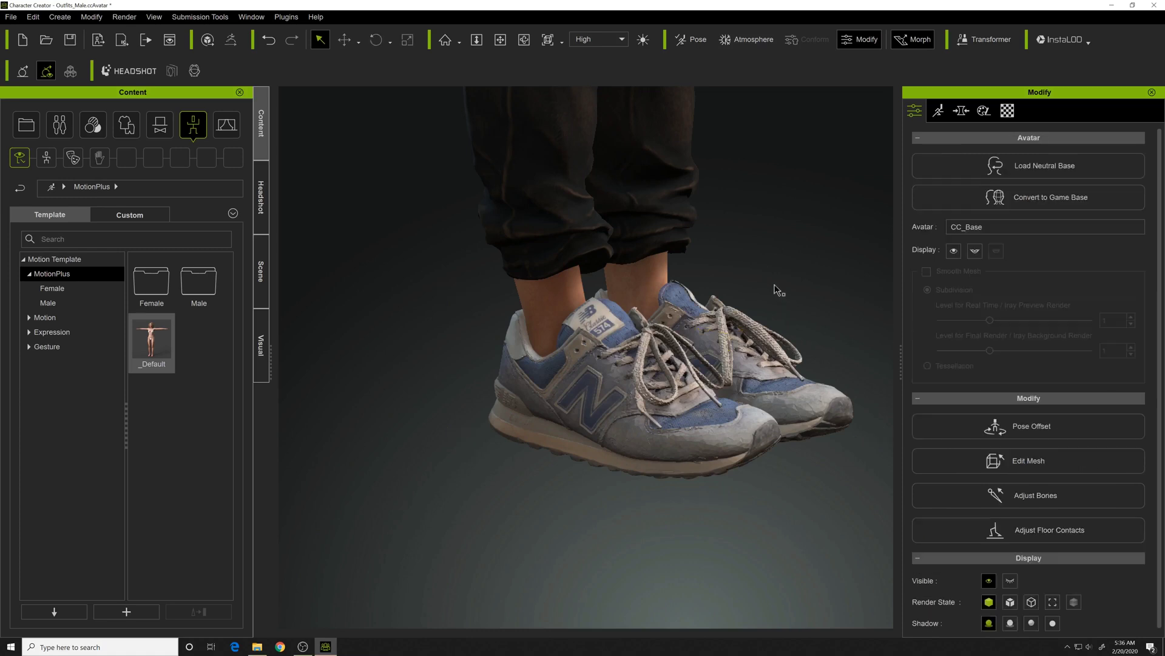
left_click(727, 346)
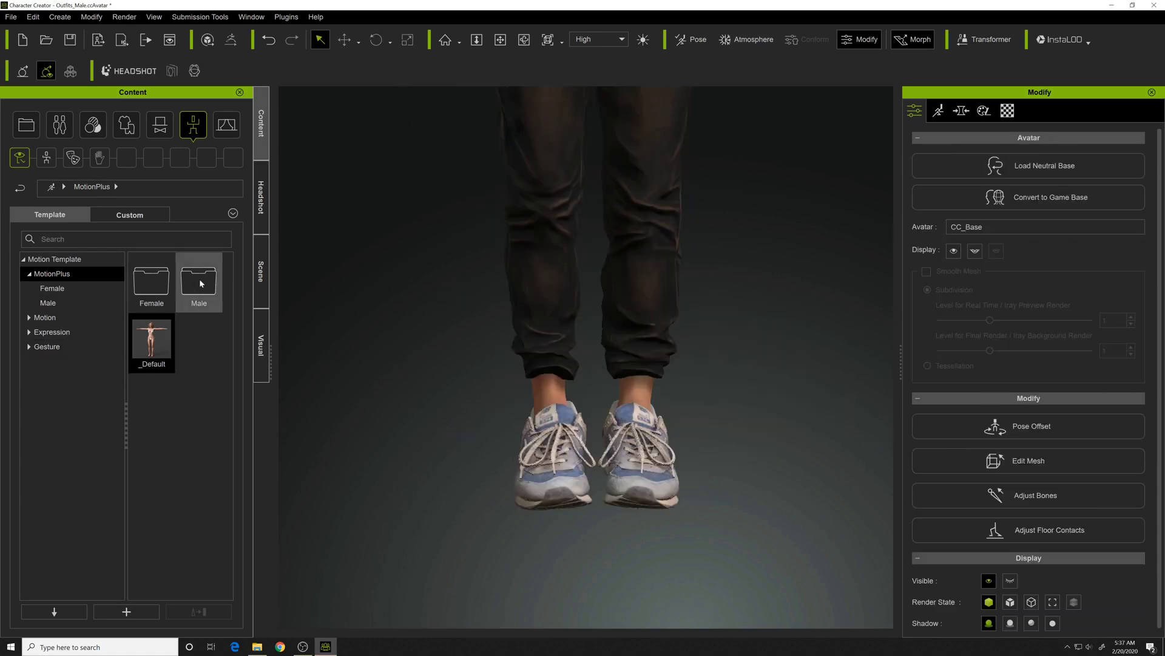
double_click(200, 284)
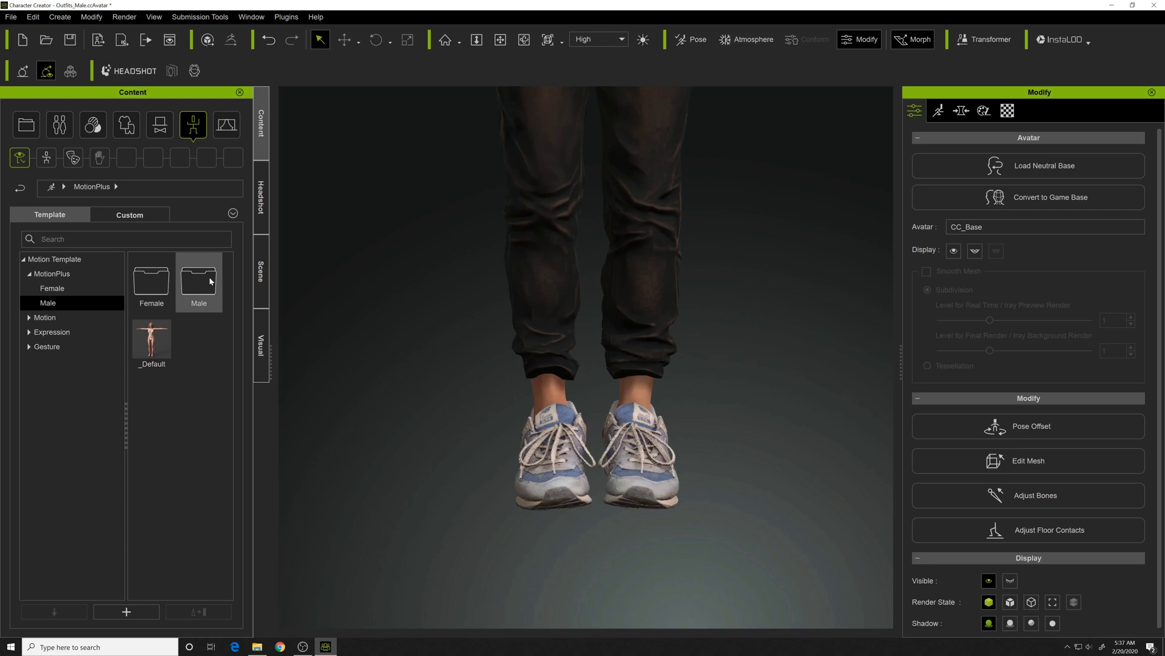
left_click_drag(201, 284, 528, 280)
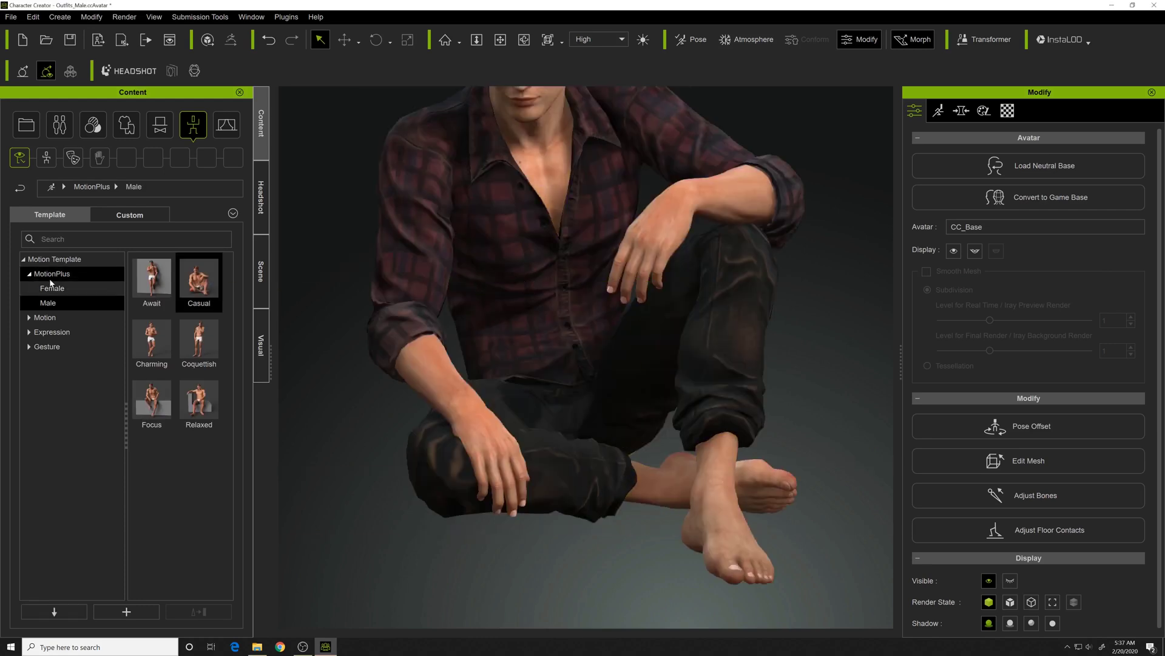
left_click(40, 271)
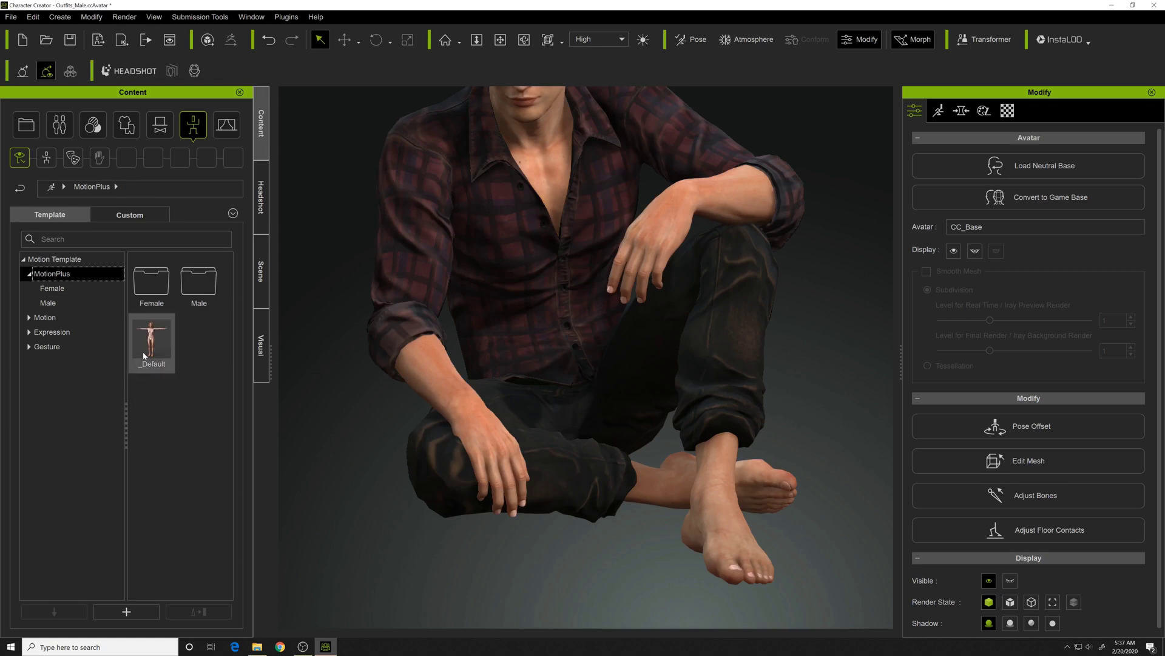
left_click_drag(152, 340, 512, 301)
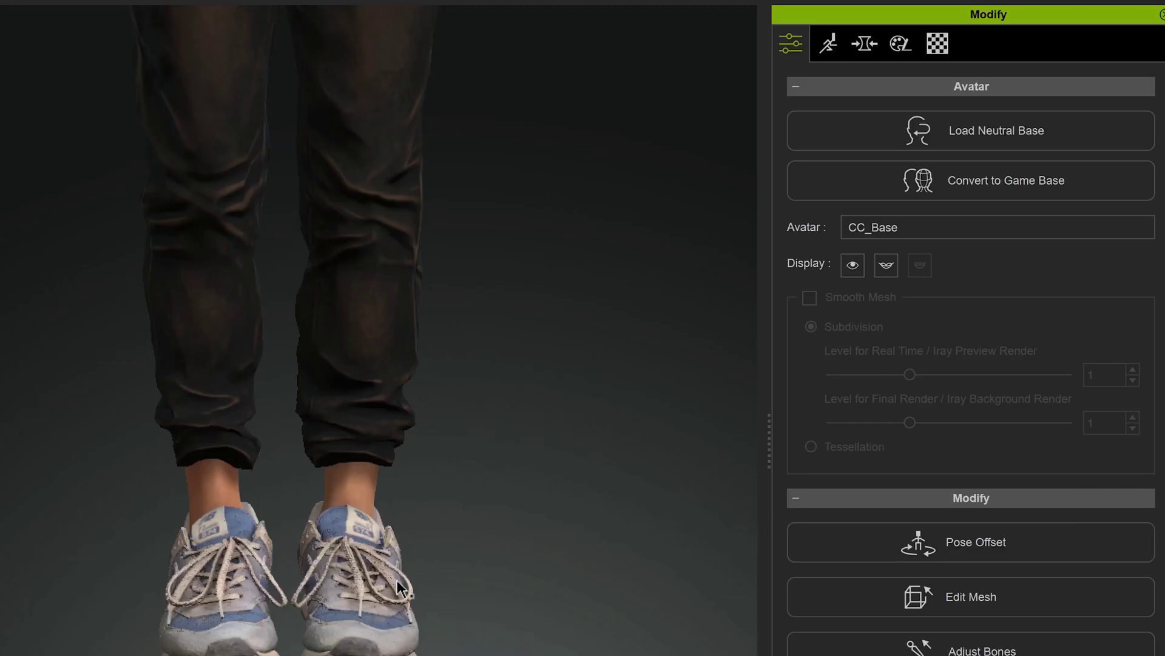
Step: Transfer skin weights to the NB574 Pair using the Shoes template preset
left_click(668, 456)
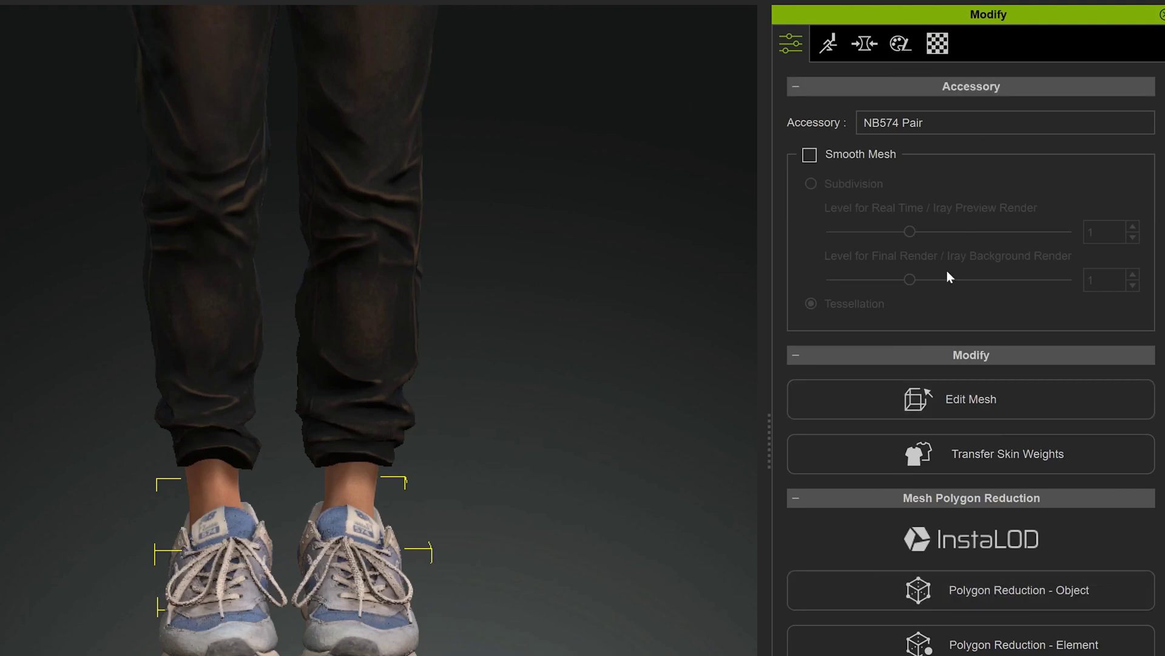
left_click(992, 452)
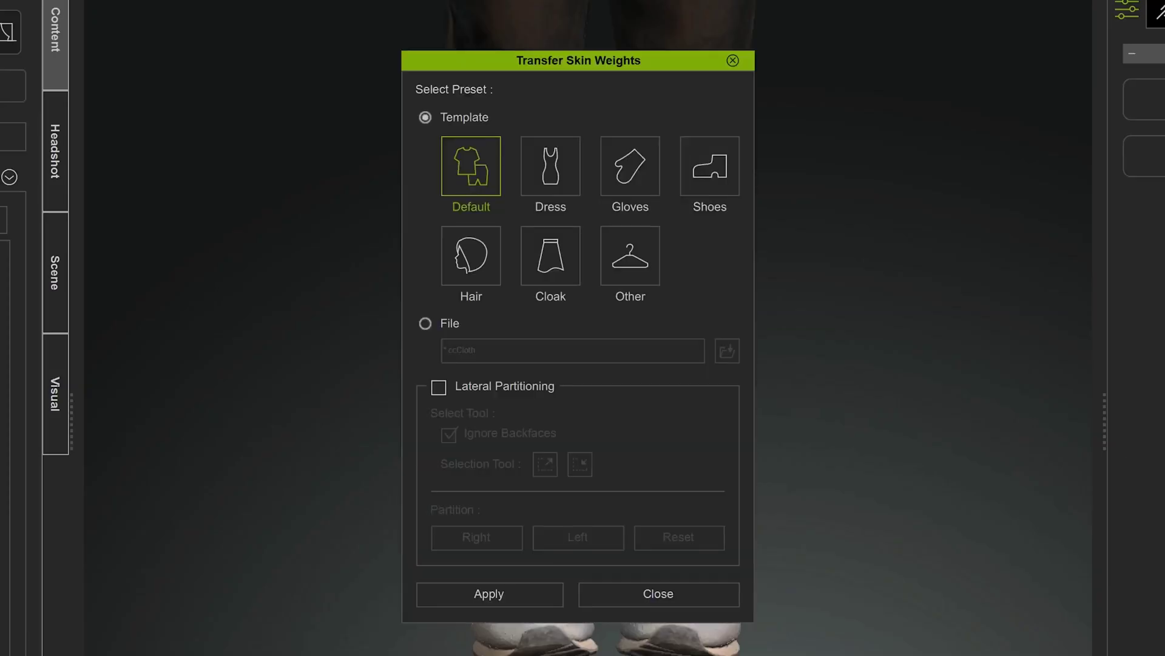
left_click(712, 181)
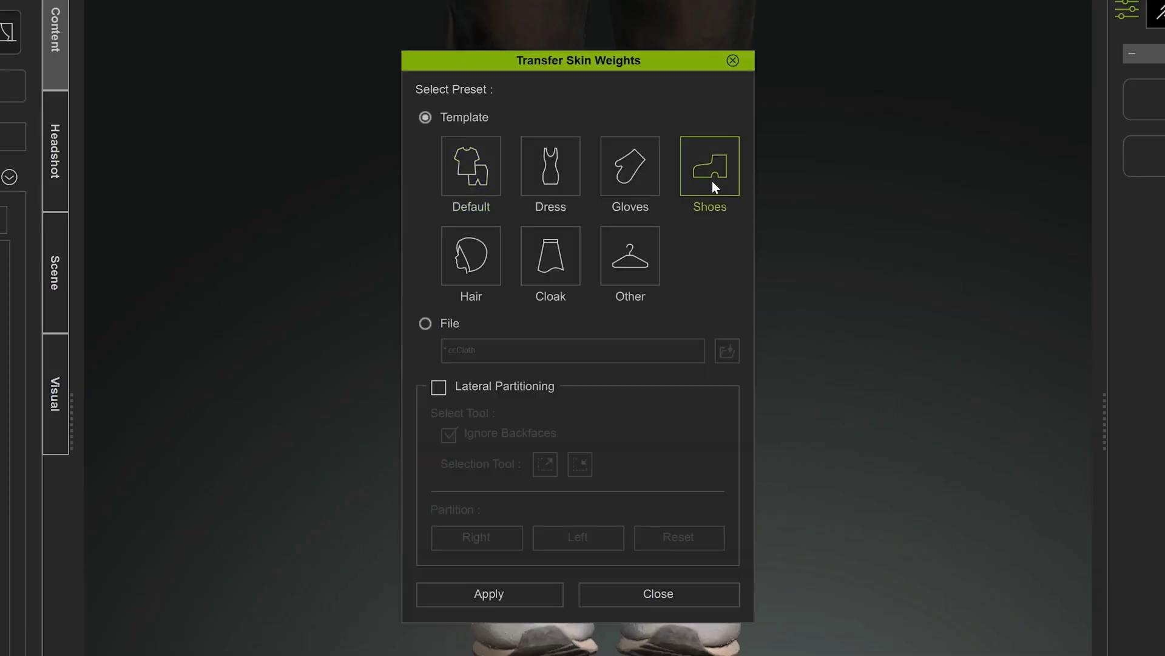
left_click(479, 593)
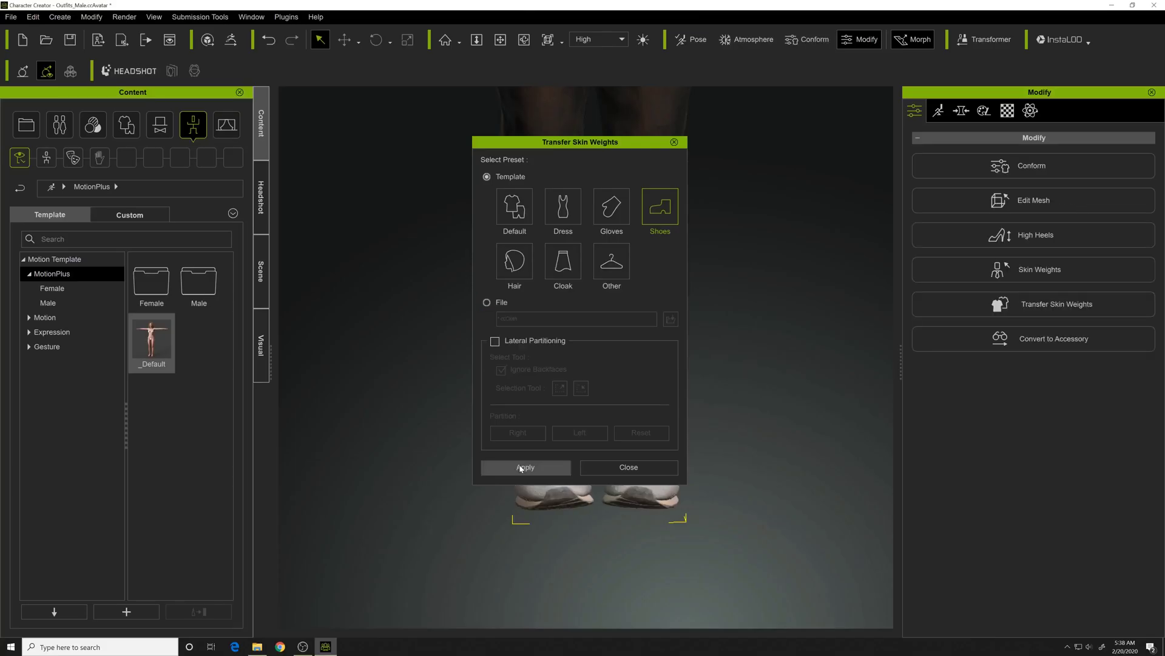
left_click(629, 466)
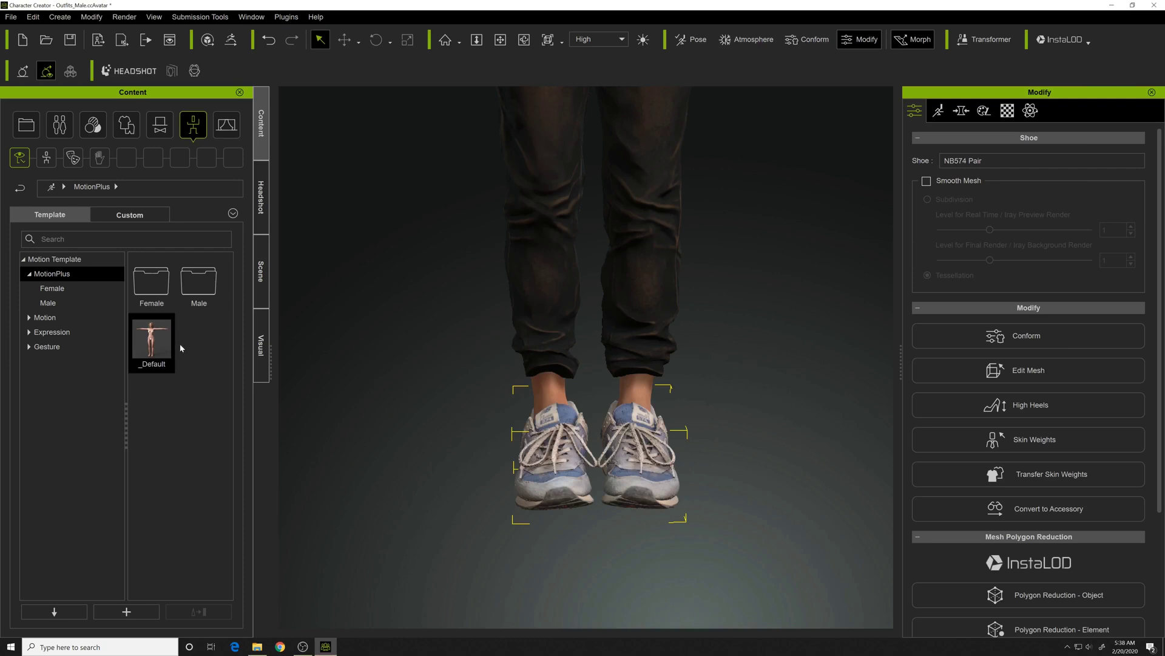
Step: Apply the male Coquettish MotionPlus pose to the avatar and check how the shoes follow the feet
left_click(201, 277)
double_click(201, 277)
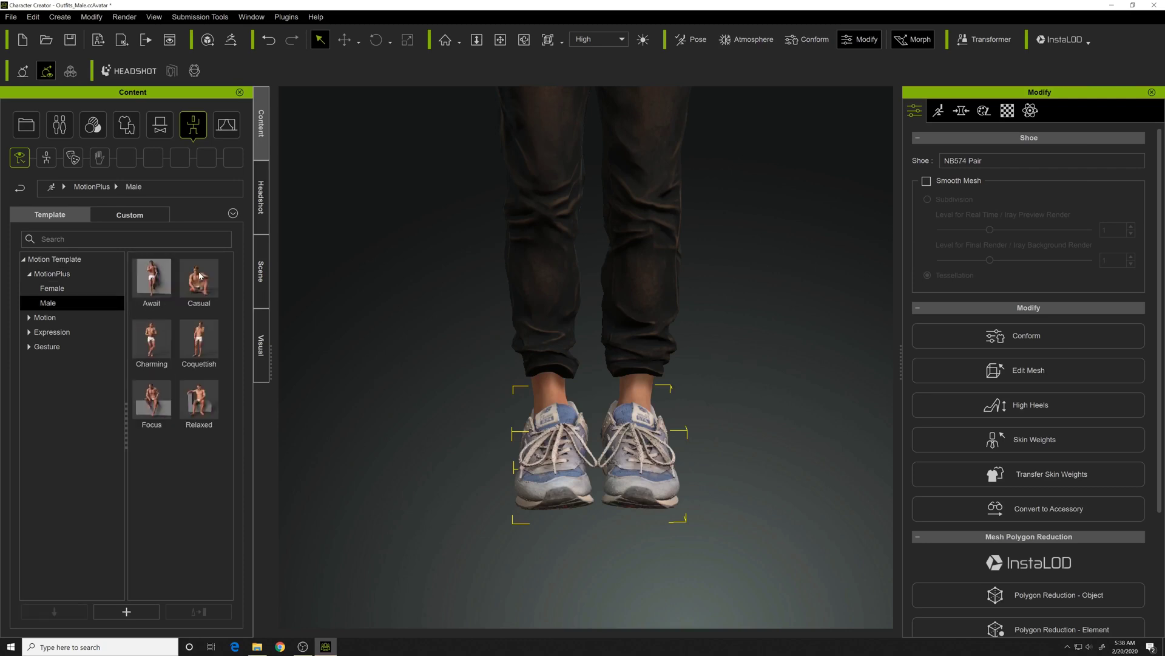
left_click_drag(199, 340, 528, 313)
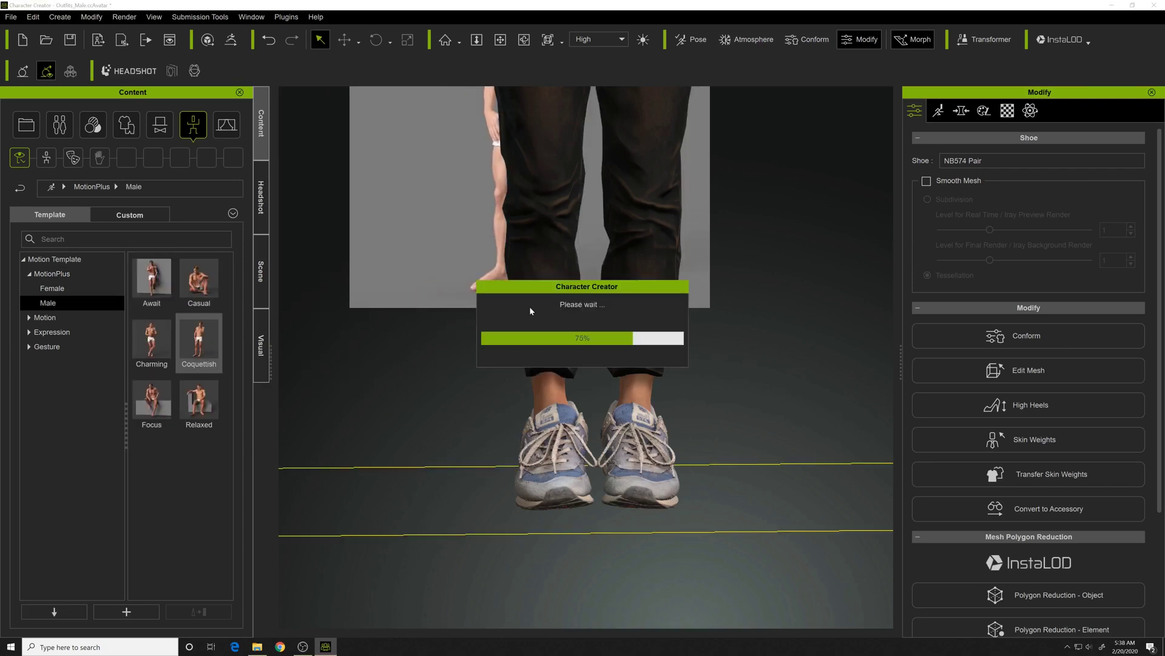
scroll(627, 351, "down", 5)
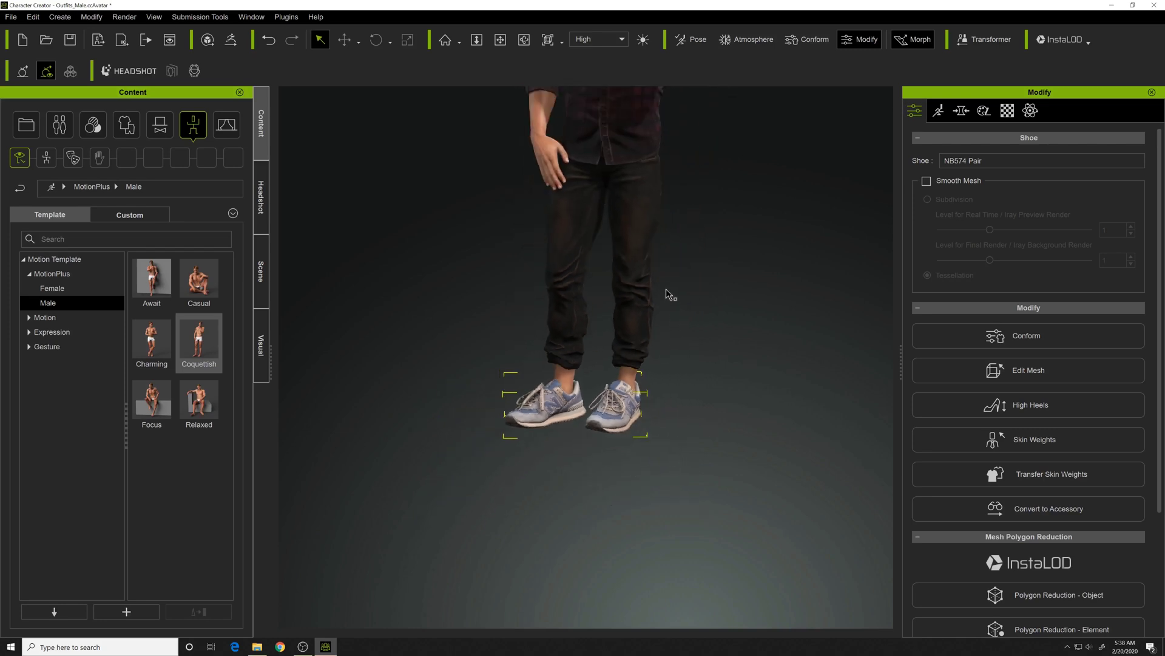
scroll(666, 291, "down", 2)
middle_click_drag(684, 249, 684, 364)
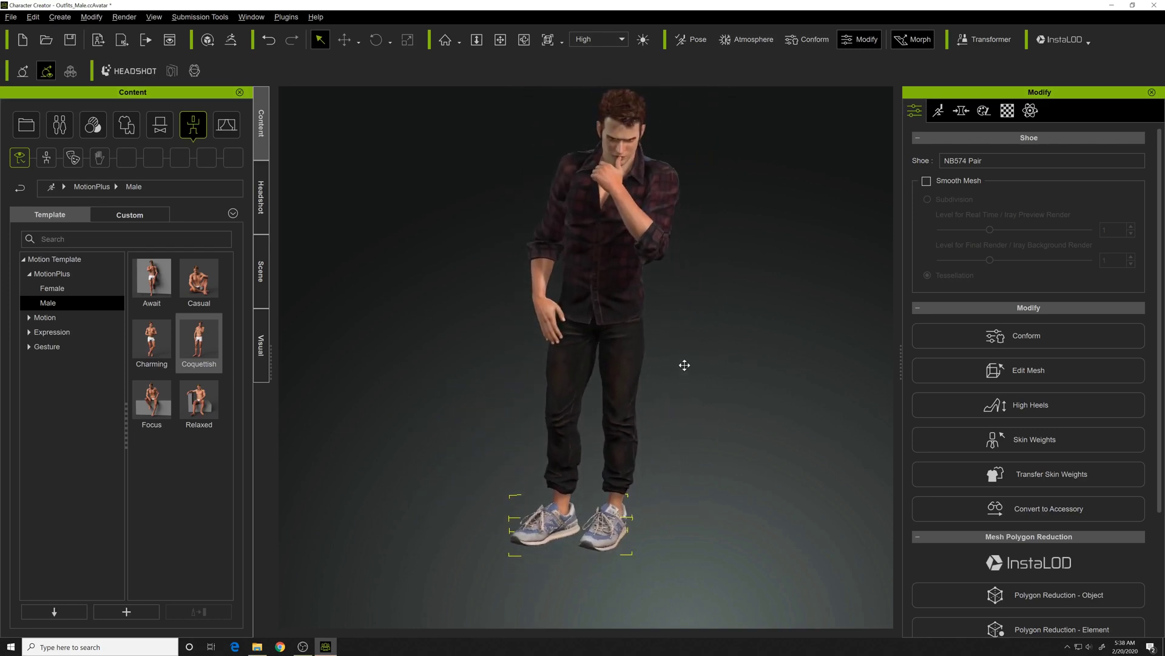
Step: Test the shoes with the male Relaxed pose, and return the avatar to the Coquettish pose
left_click_drag(199, 401, 559, 339)
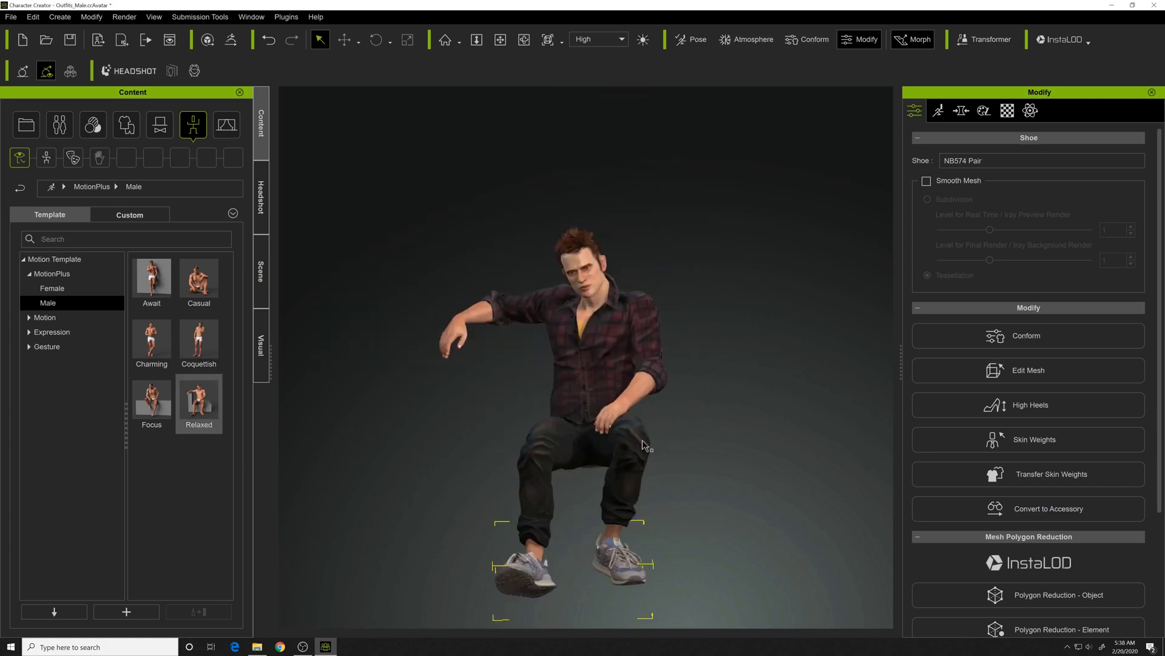
right_click_drag(723, 505, 622, 392)
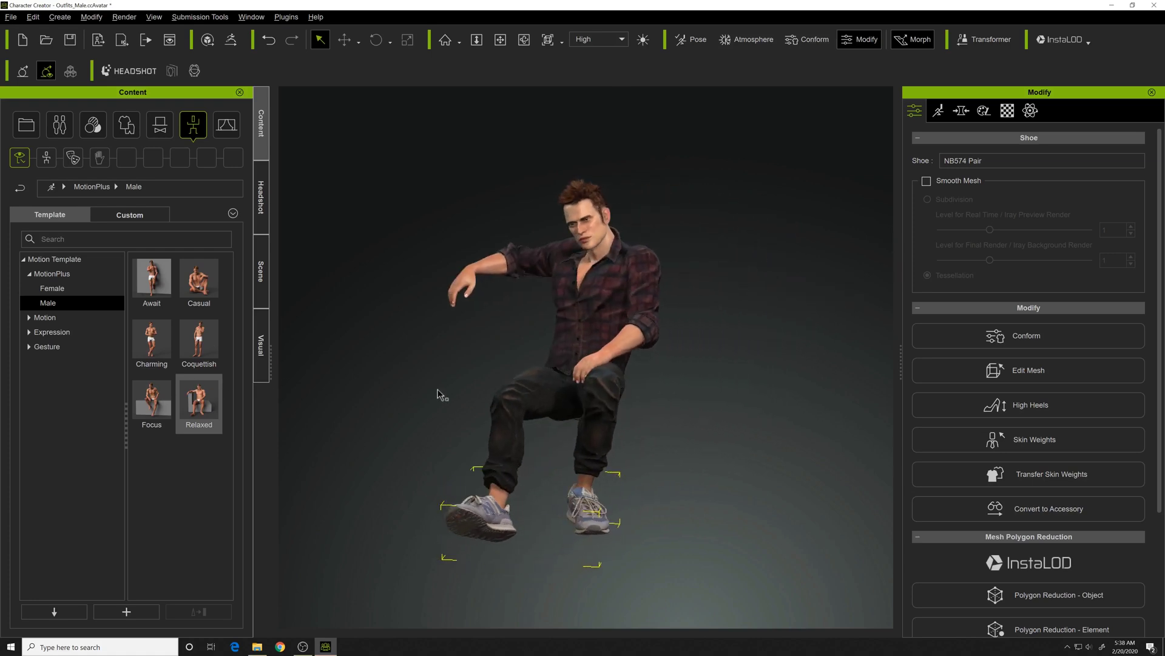
left_click_drag(152, 339, 565, 344)
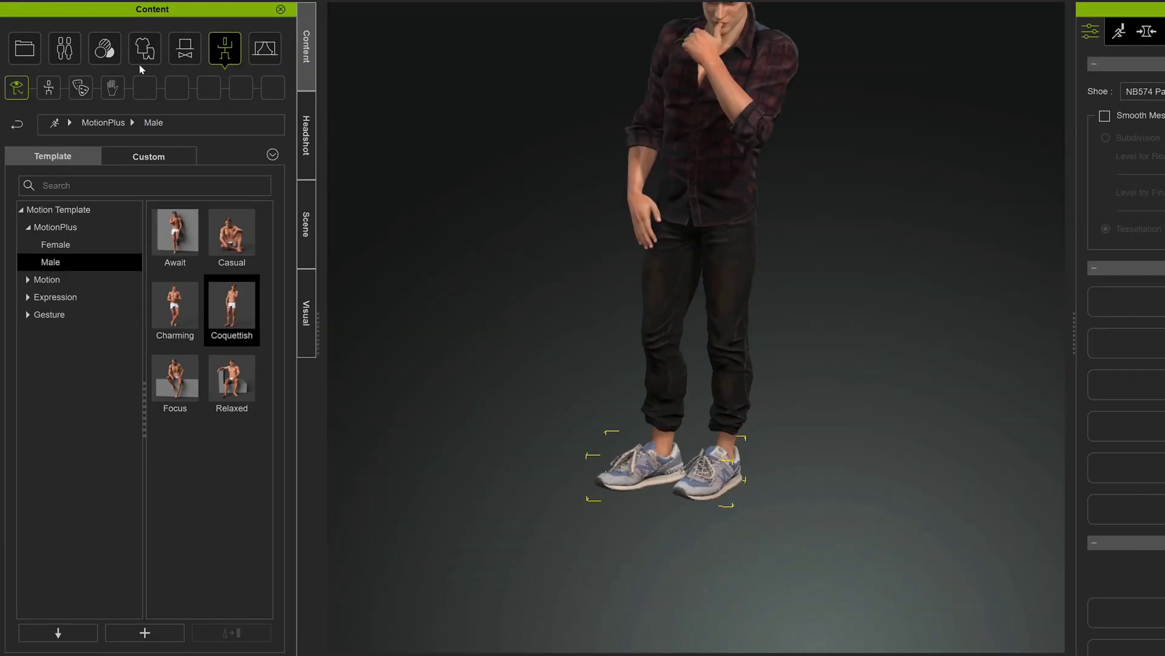
Step: Save the fitted shoe pair as a new item in the Shoes category of the custom cloth library
left_click(145, 45)
left_click(145, 156)
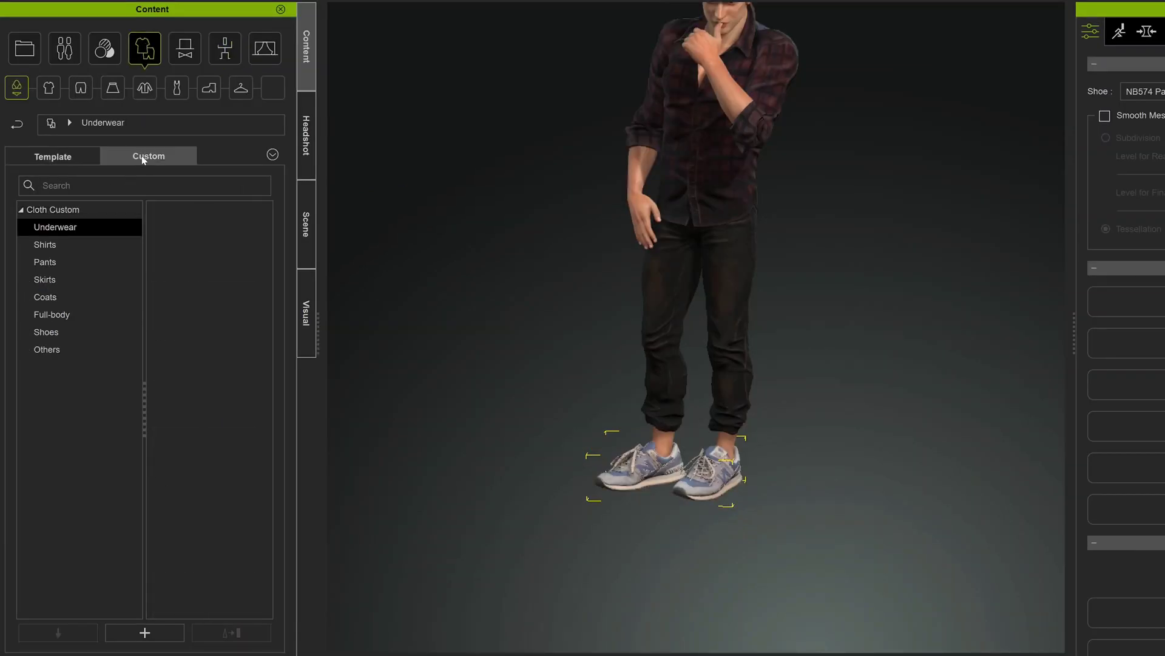
left_click(49, 333)
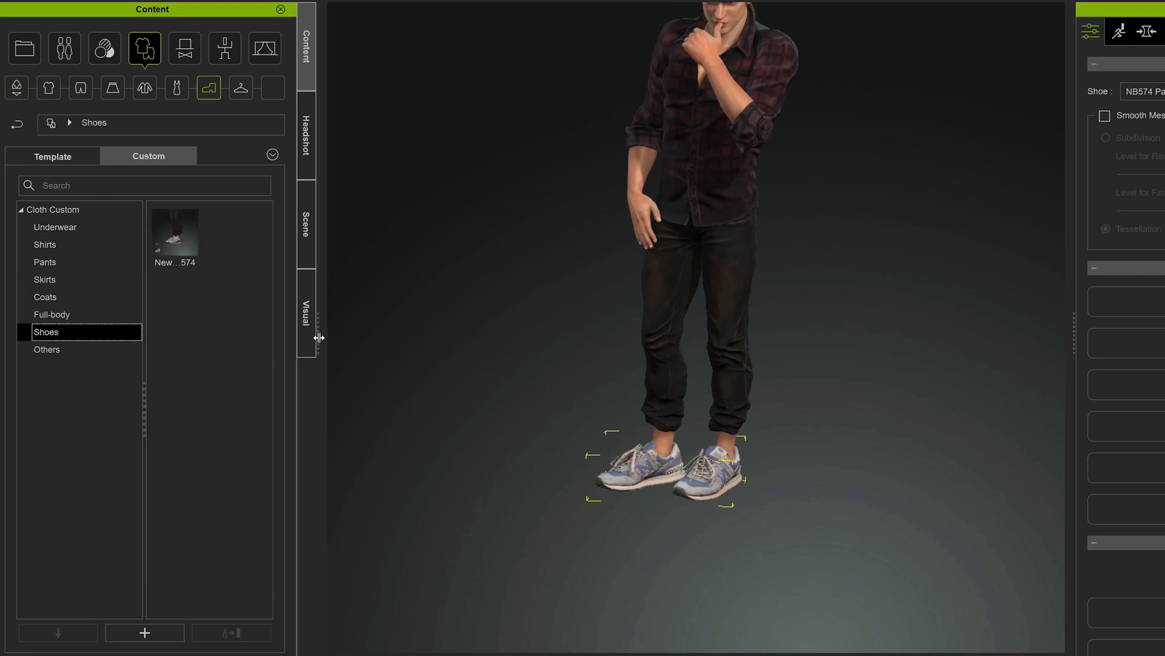
left_click(133, 636)
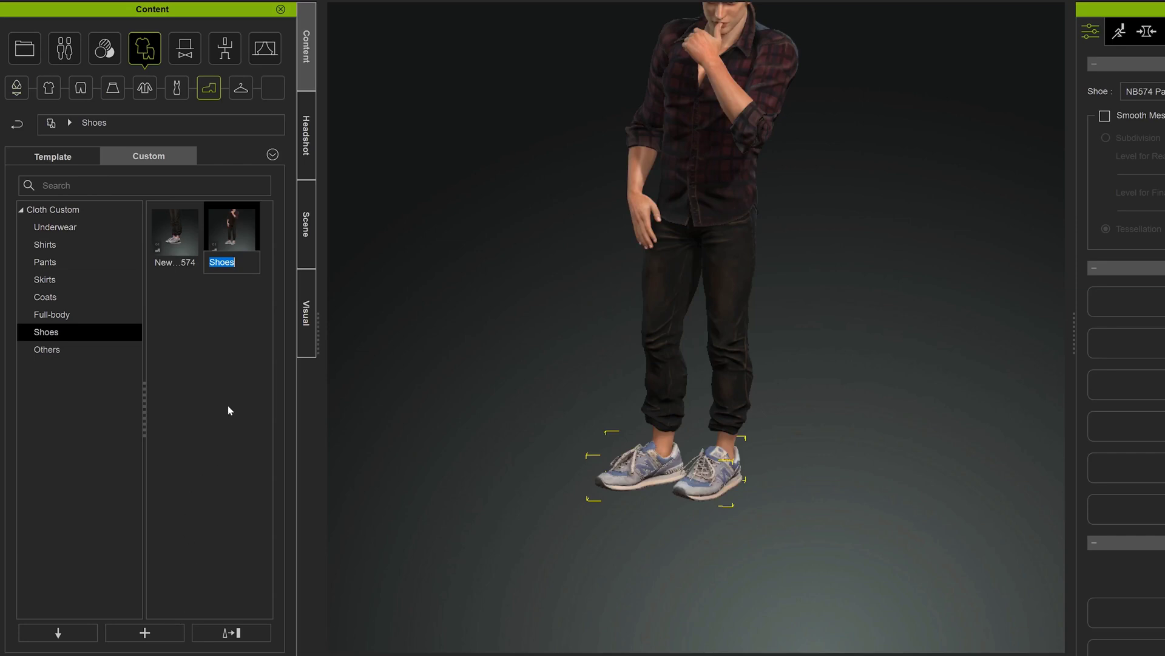
Step: Name the newly saved shoe item New Balance574
type("New ")
type("Banac")
key("BackSpace")
key("BackSpace")
key("BackSpace")
type("lance")
type("574")
key("Return")
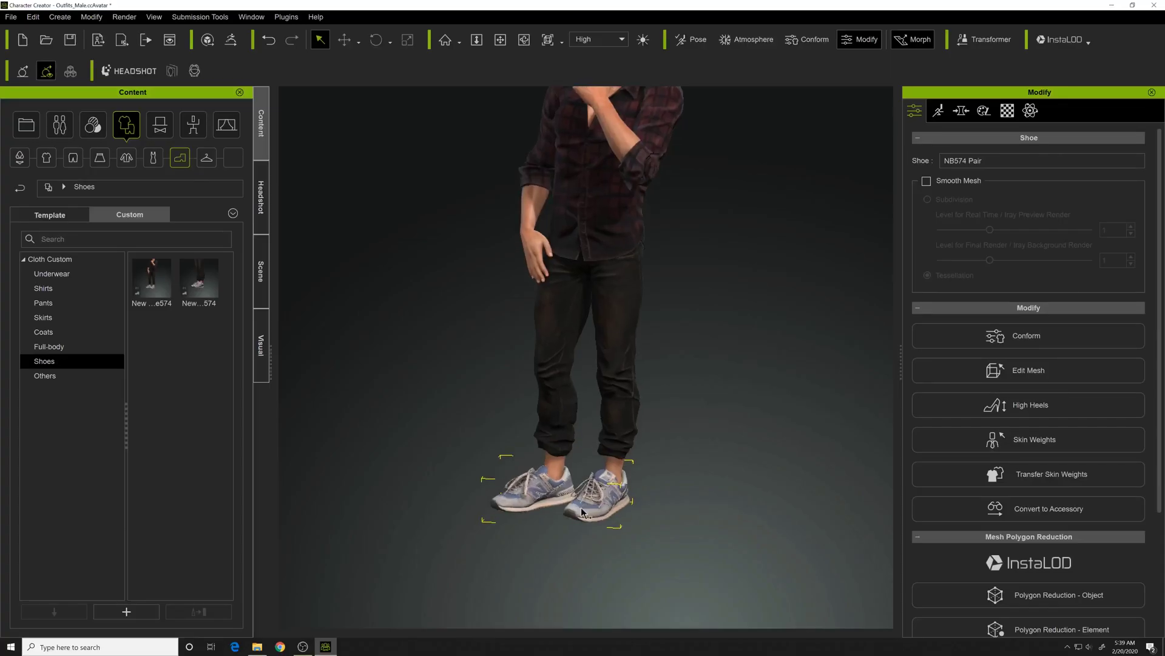
Step: Capture a new thumbnail for the New Balance574 item from a close-up of both shoes
scroll(575, 502, "up", 3)
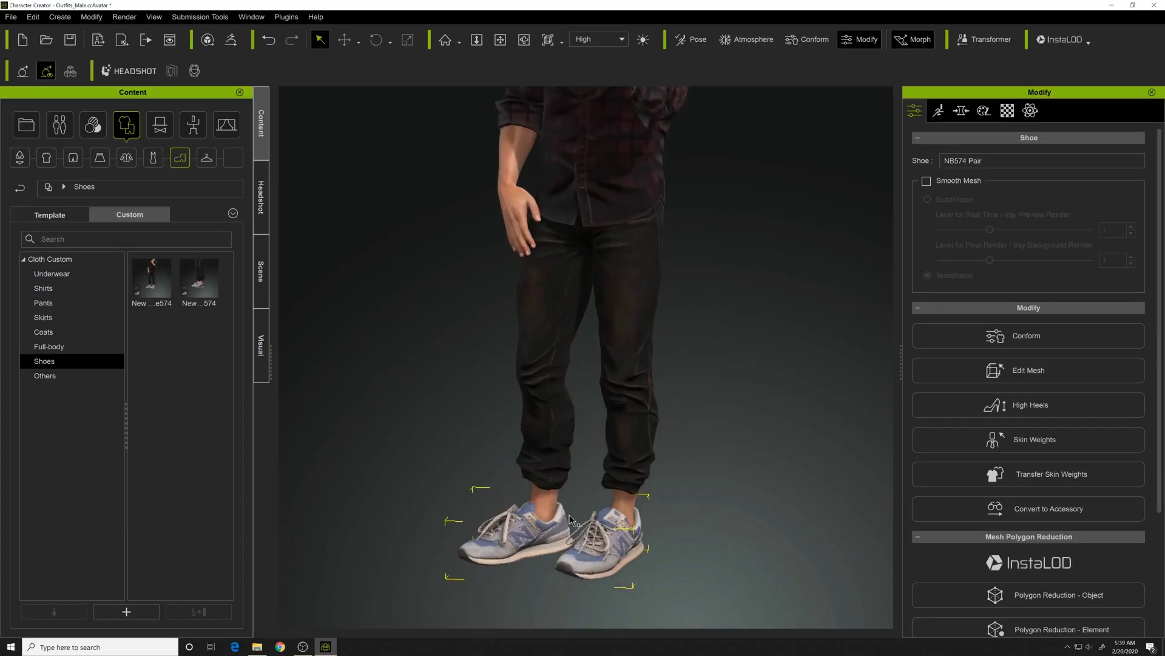
left_click(570, 516)
middle_click_drag(571, 516, 581, 442)
scroll(581, 442, "up", 1)
scroll(582, 440, "up", 5)
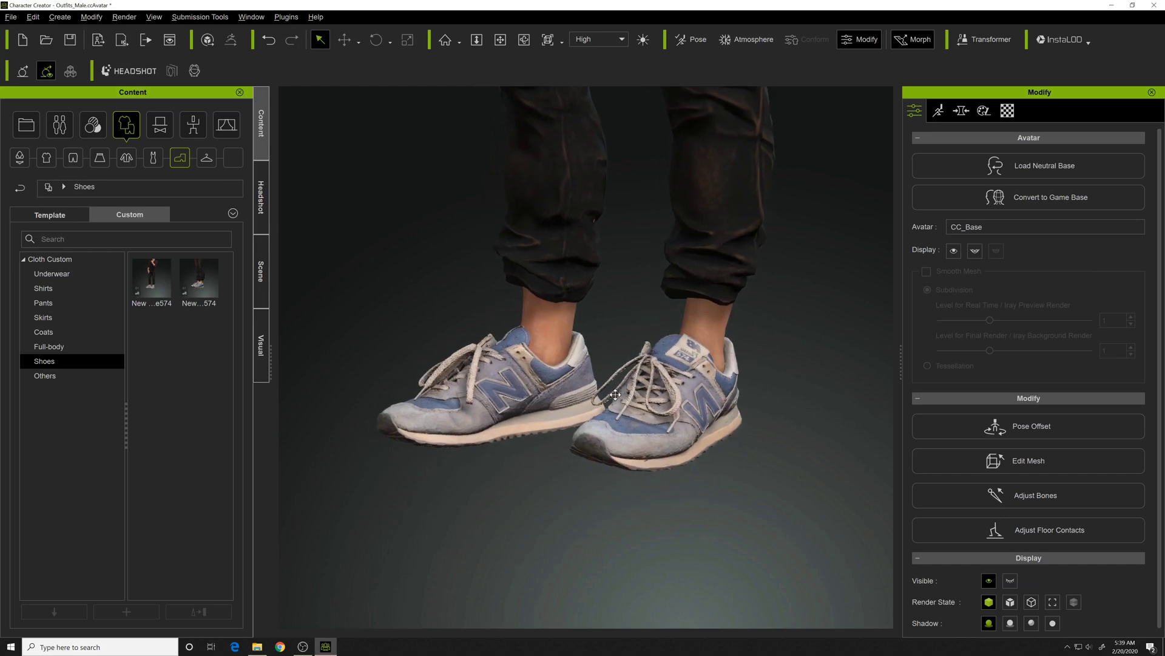
scroll(614, 394, "up", 2)
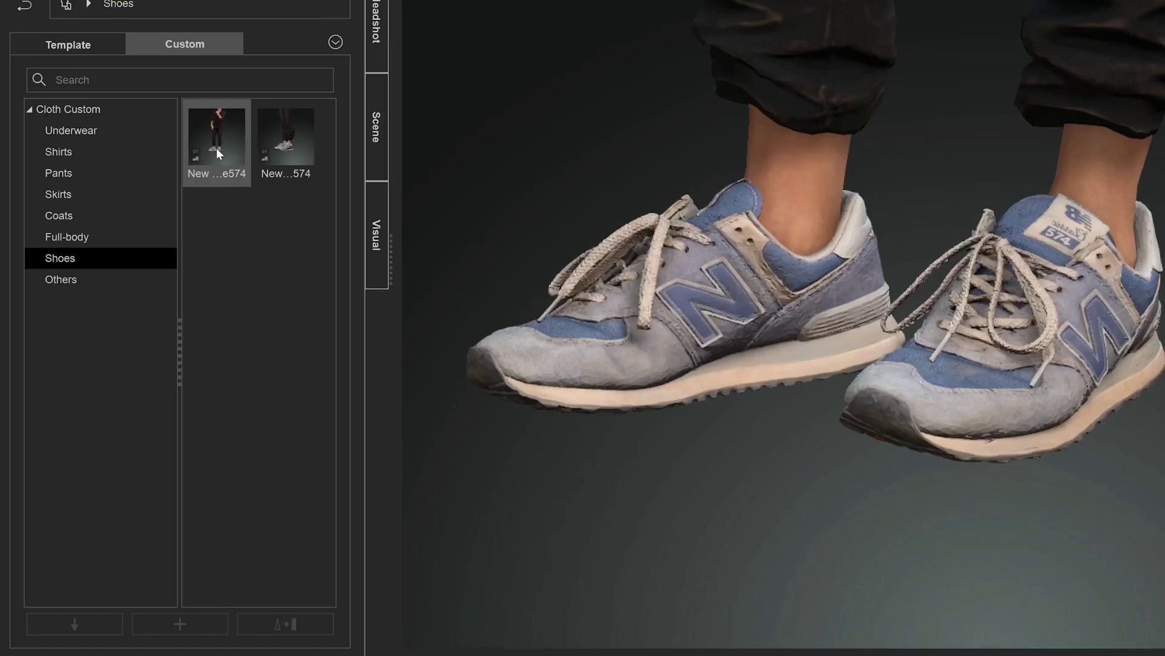
right_click(150, 283)
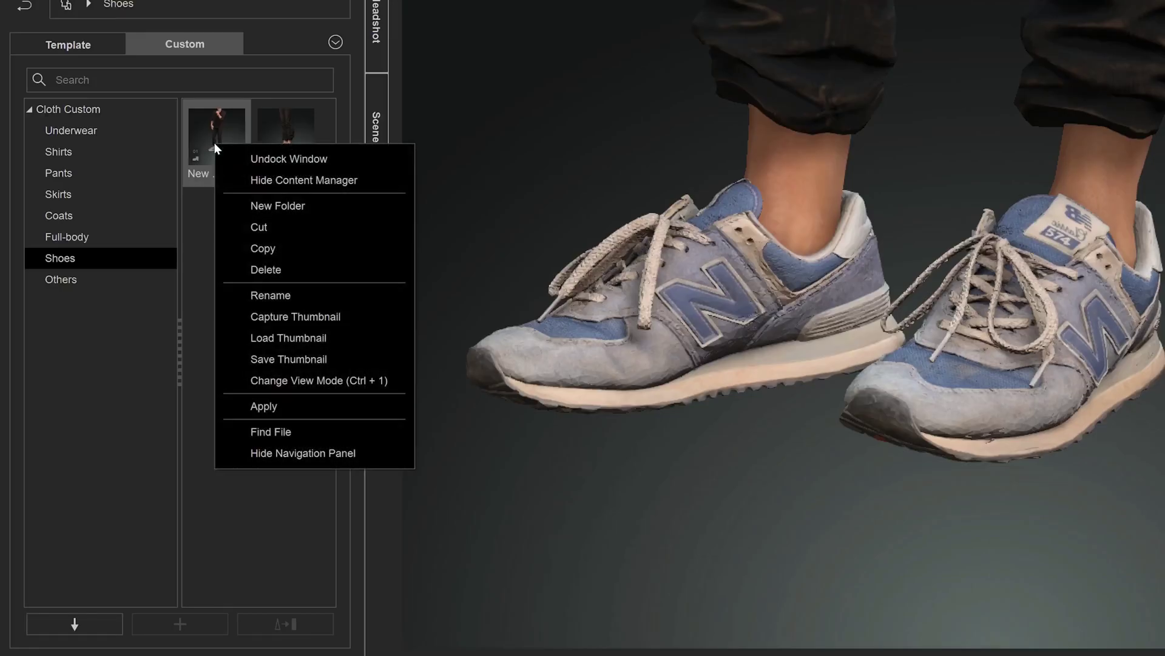
left_click(295, 316)
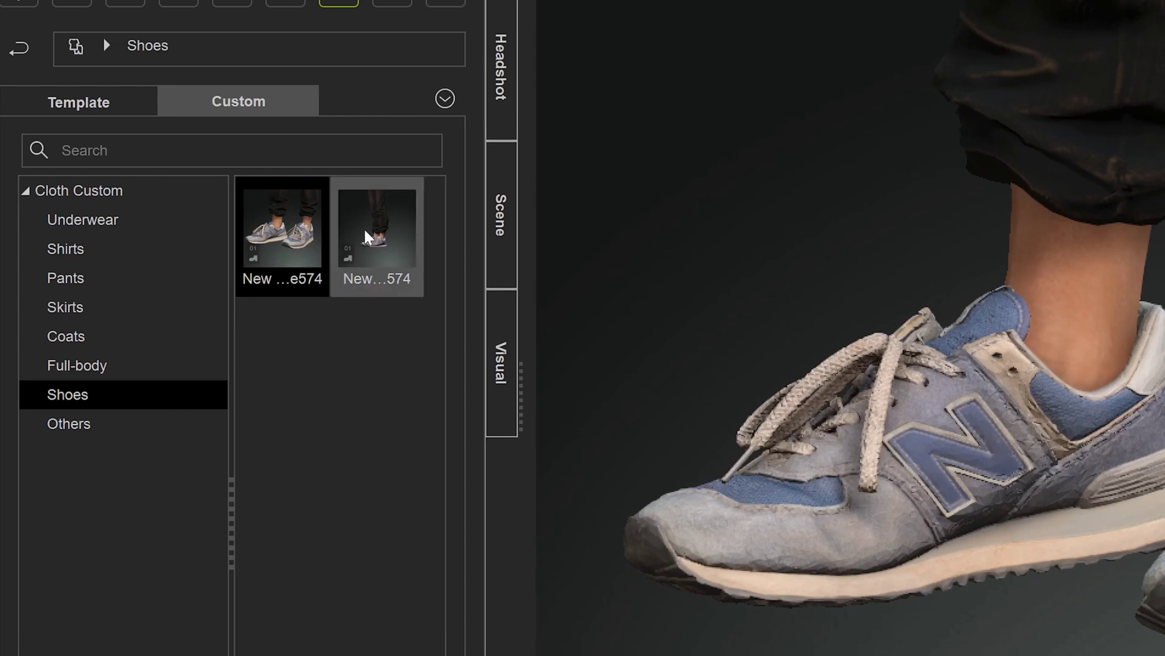
Step: Delete the older NewBalance574 item from the custom Shoes category and confirm its removal
mouse_move(367, 236)
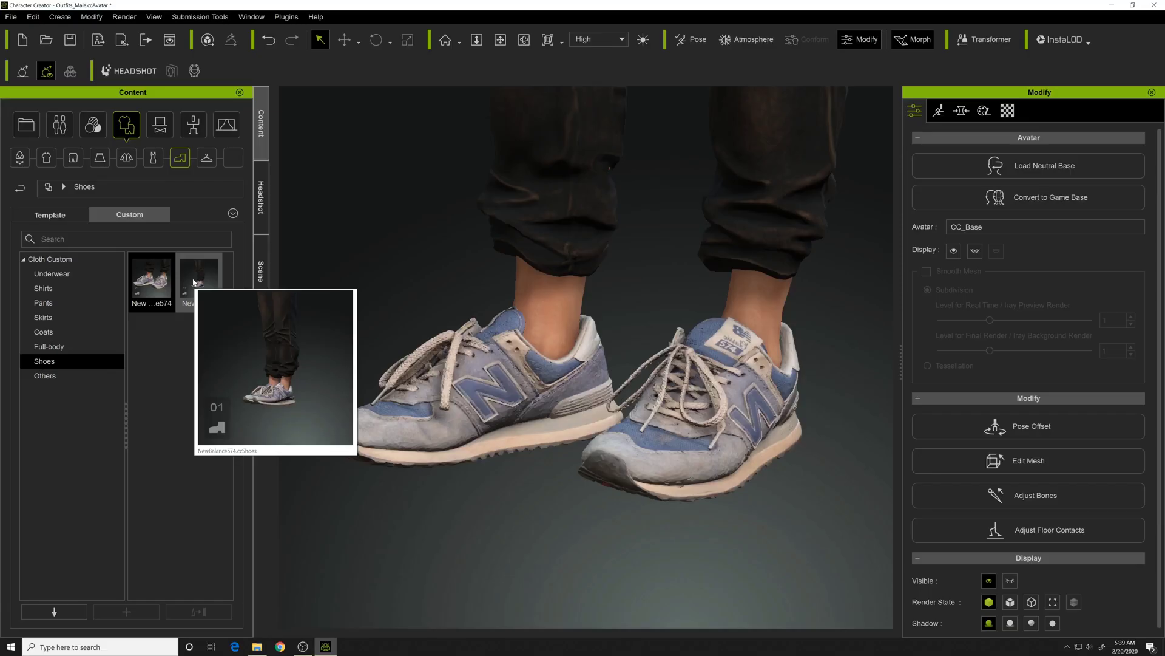
right_click(366, 236)
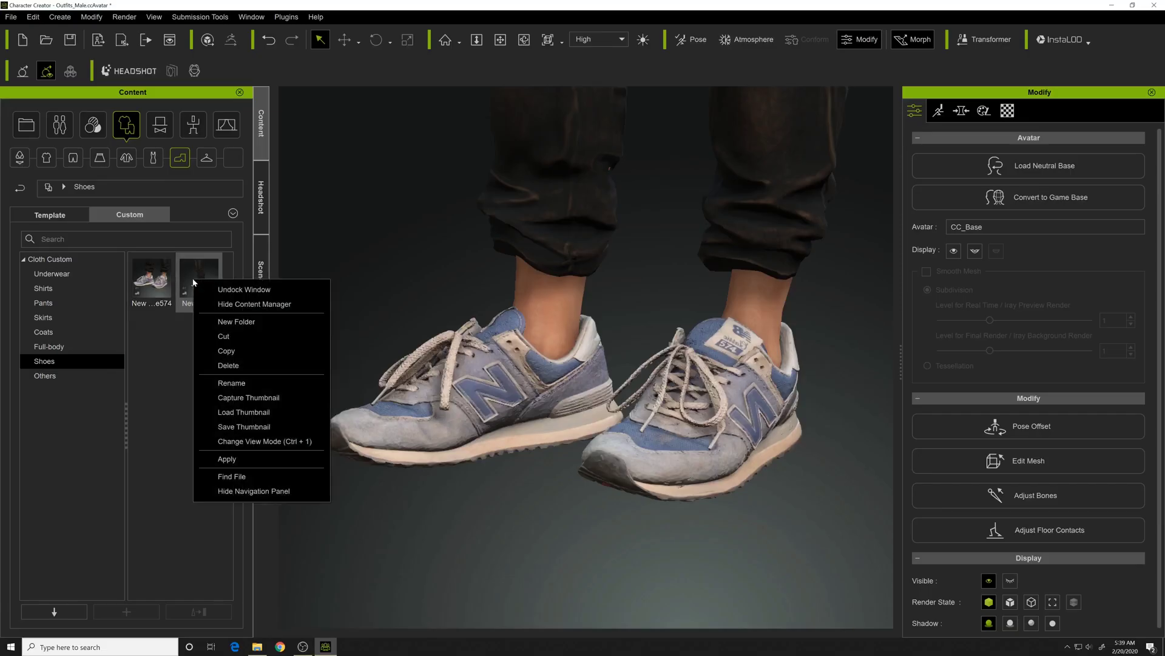
left_click(225, 366)
left_click(554, 340)
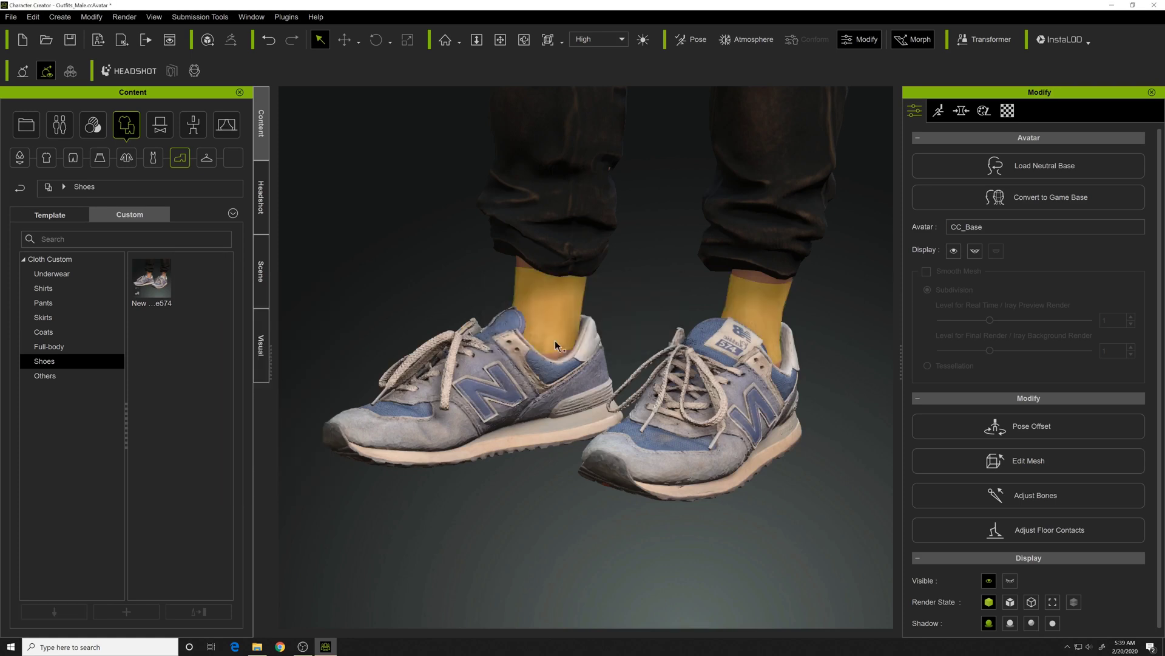